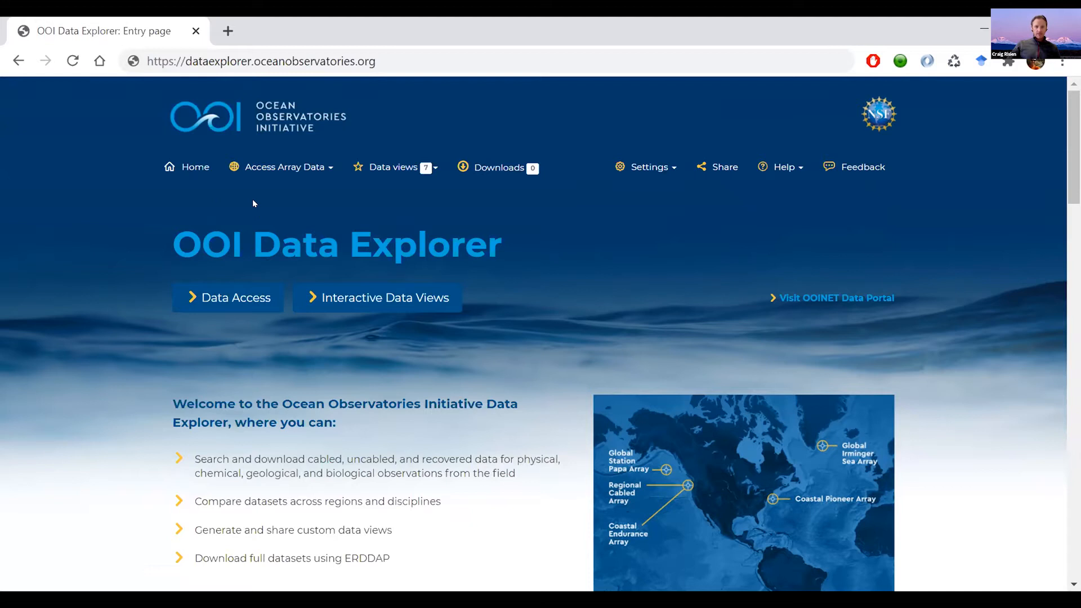
Go to the data access section and select the Oregon and Washington Coast: Coastal Endurance array.
click(220, 303)
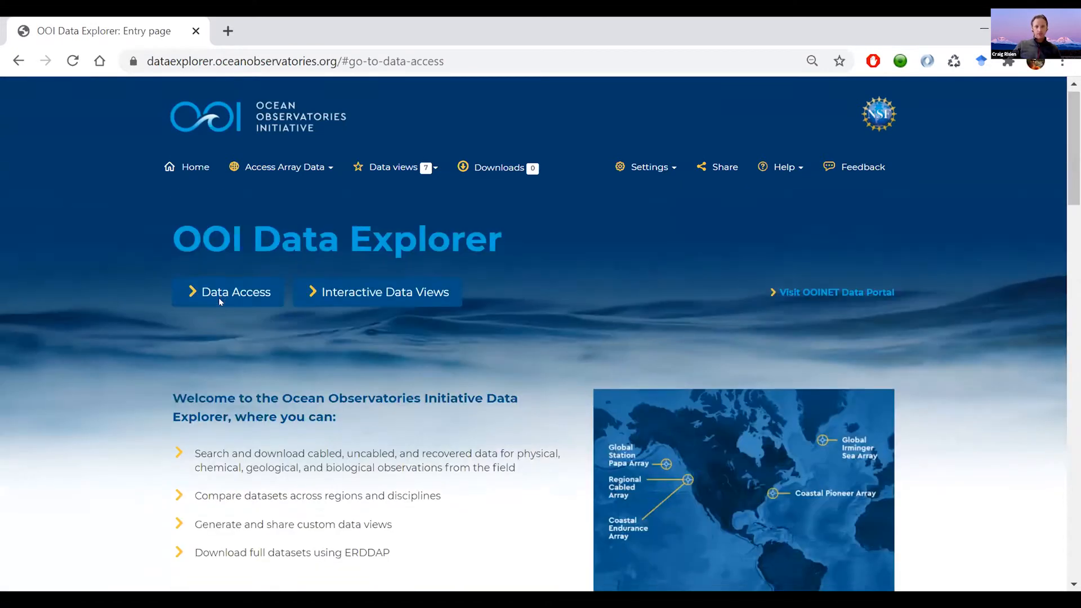
click(219, 301)
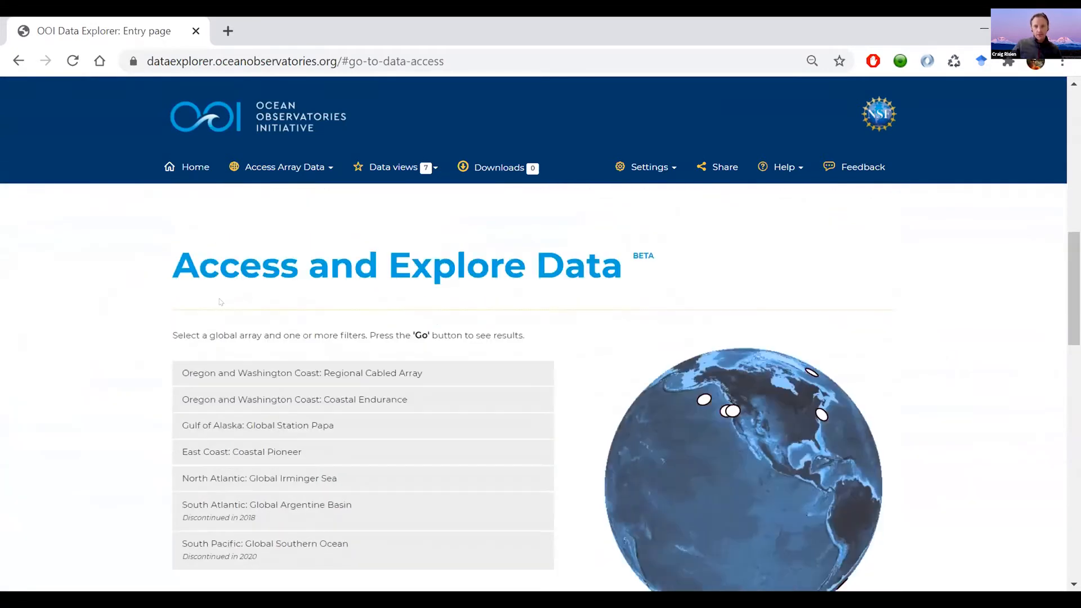
scroll(219, 302, down, 2)
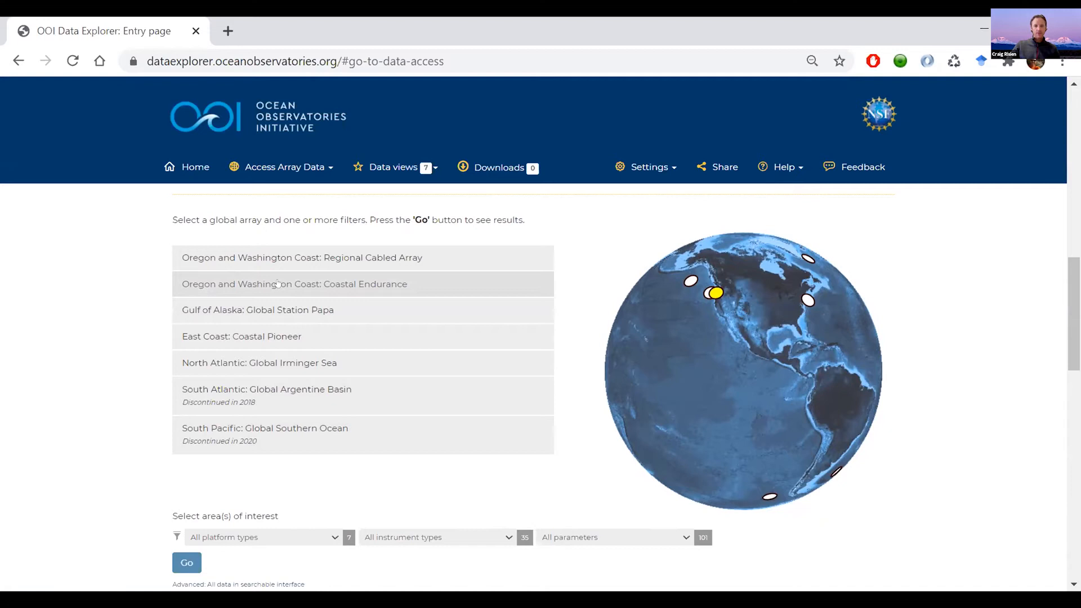
click(278, 284)
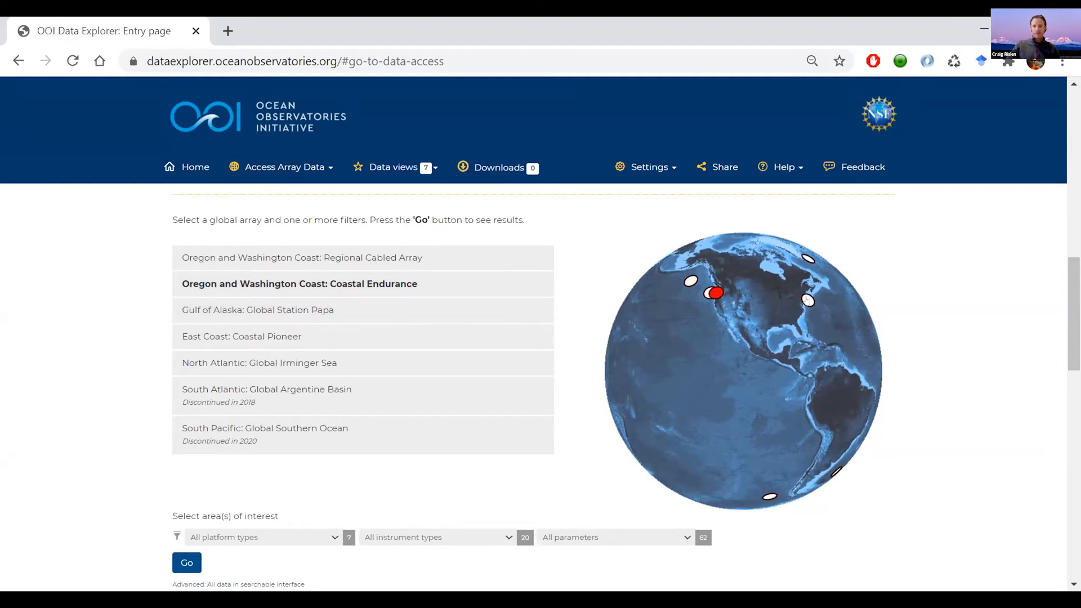
Review the platform types, instrument types and parameters available as filters for the Coastal Endurance array, leaving all filters unset.
click(254, 536)
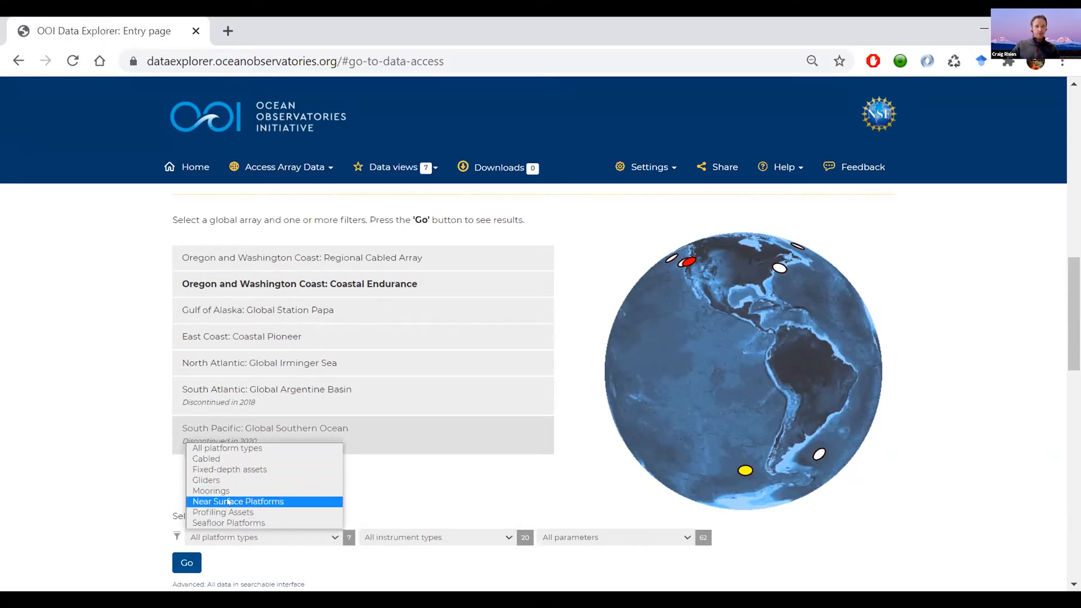
click(426, 535)
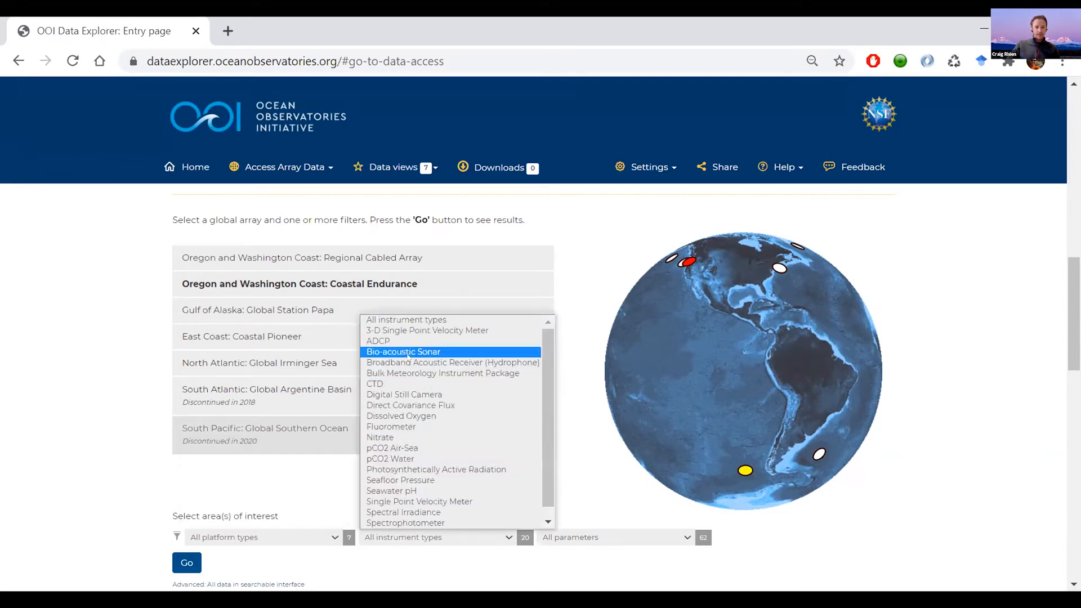
click(642, 532)
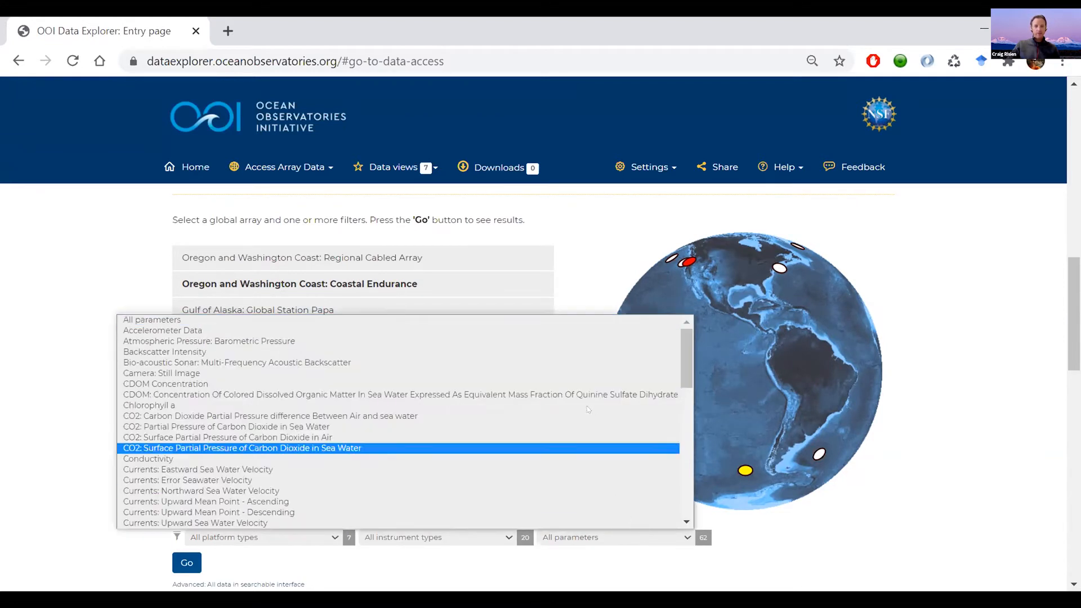
scroll(586, 406, down, 8)
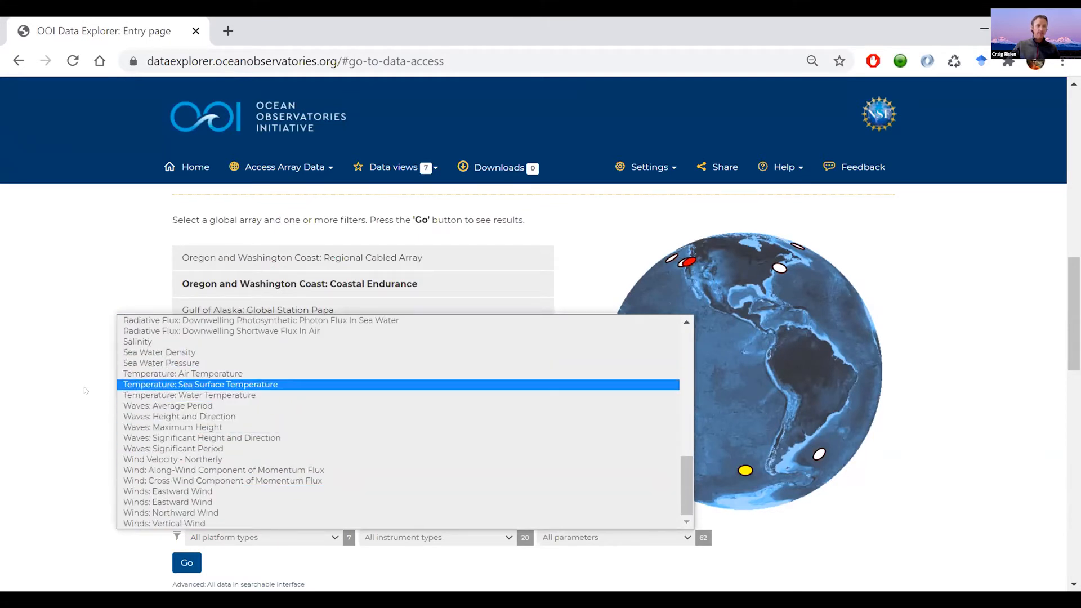
click(57, 389)
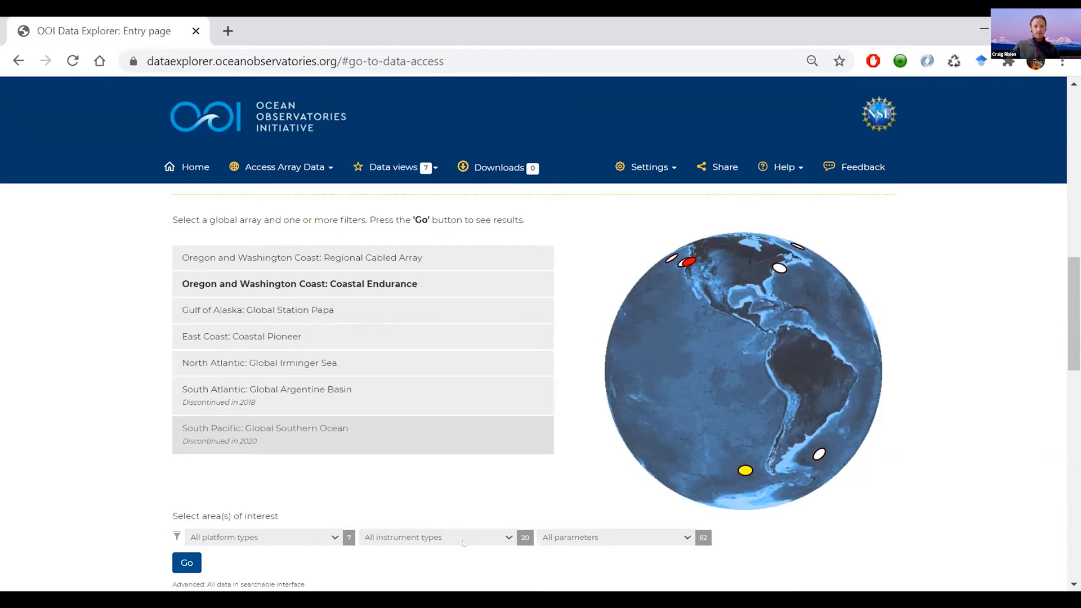
Show the Coastal Endurance array's platforms and open the Washington Inshore Surface Mooring.
click(186, 563)
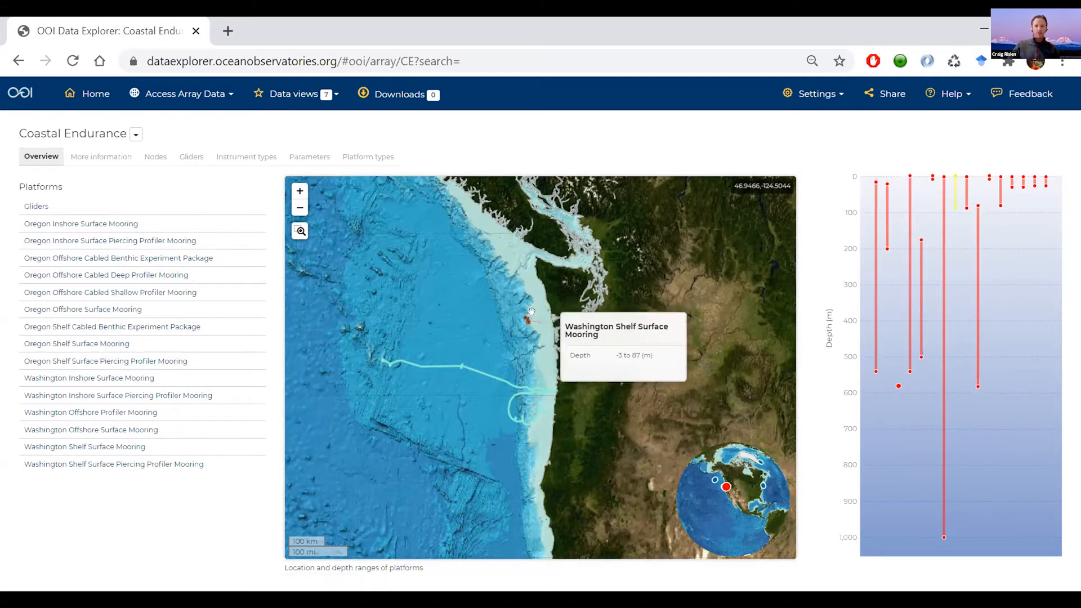
scroll(537, 321, up, 2)
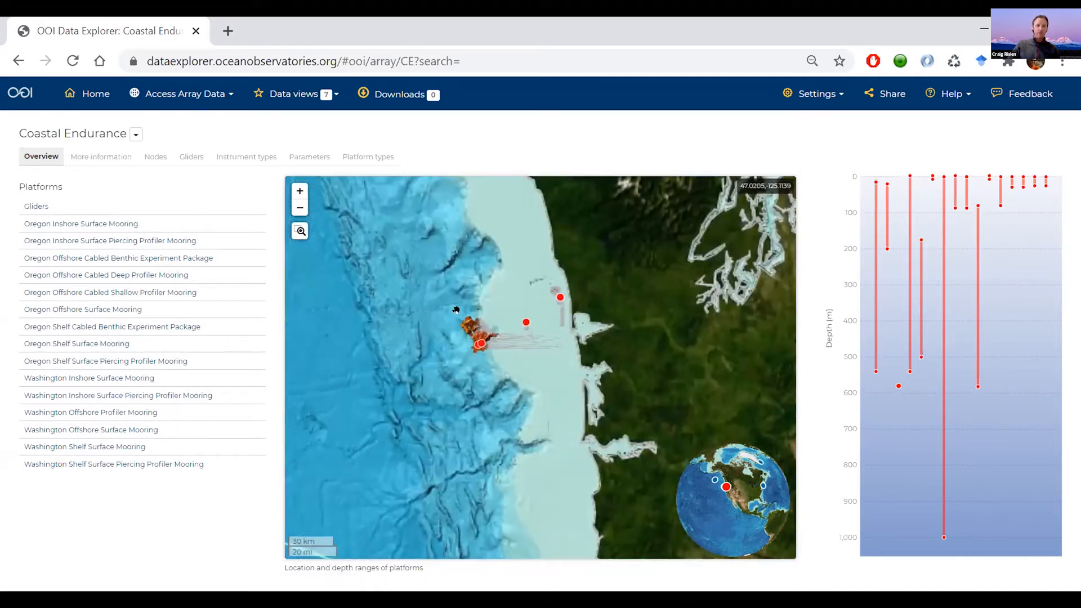
click(112, 378)
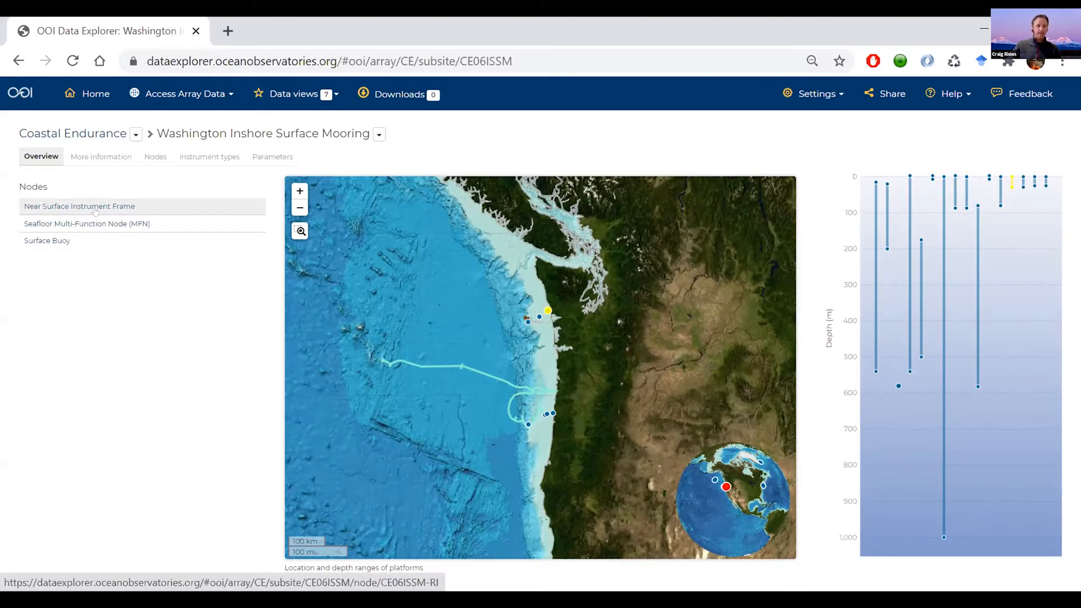
Examine the Washington Inshore Surface Mooring's description, depth, location and diagrams, and return to its overview.
click(79, 151)
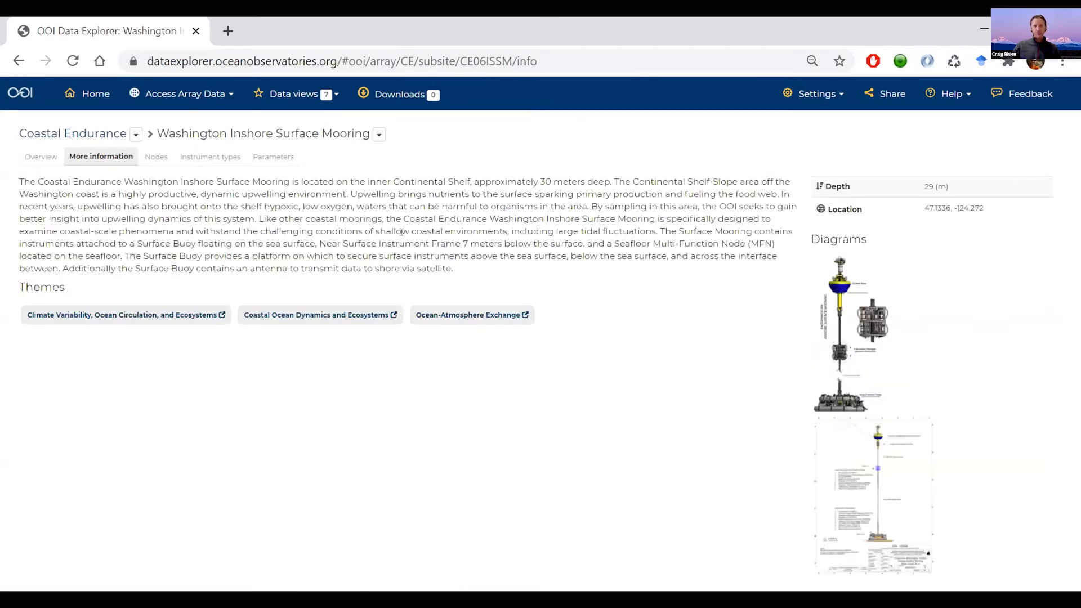
click(60, 157)
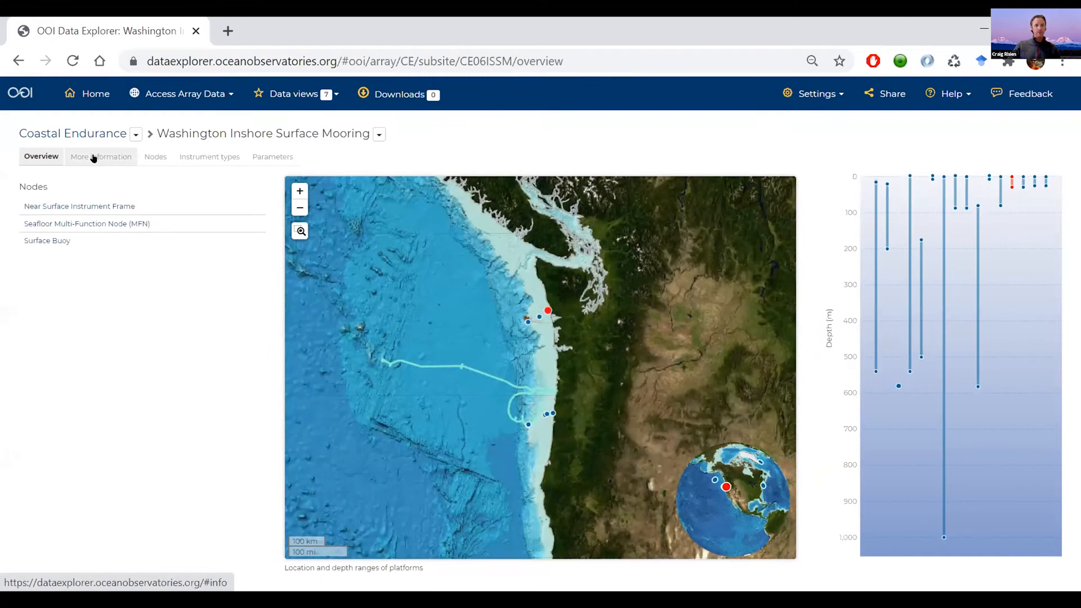
click(92, 156)
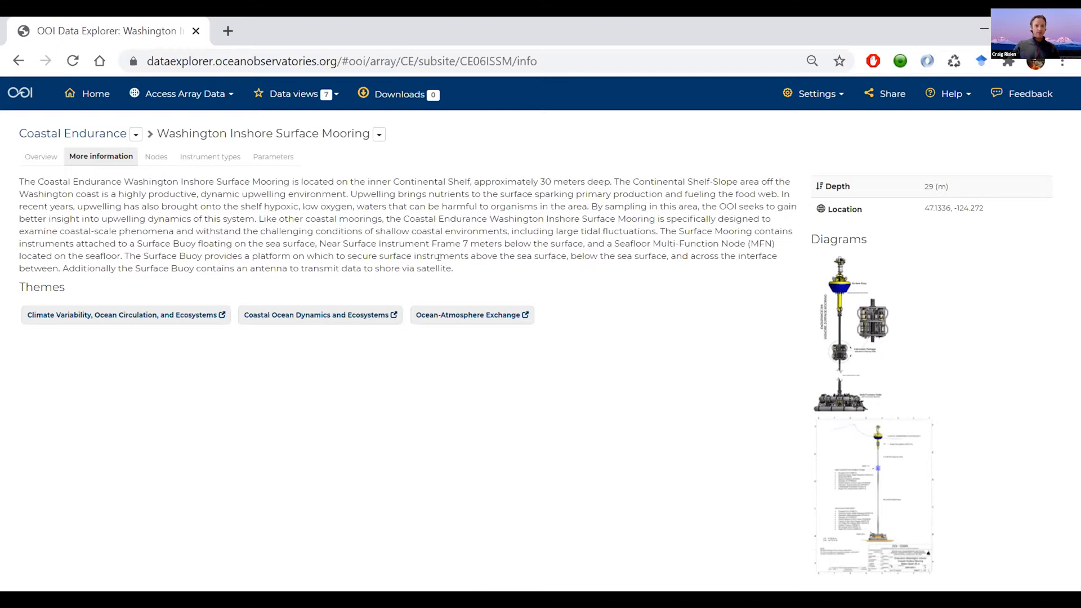
click(41, 157)
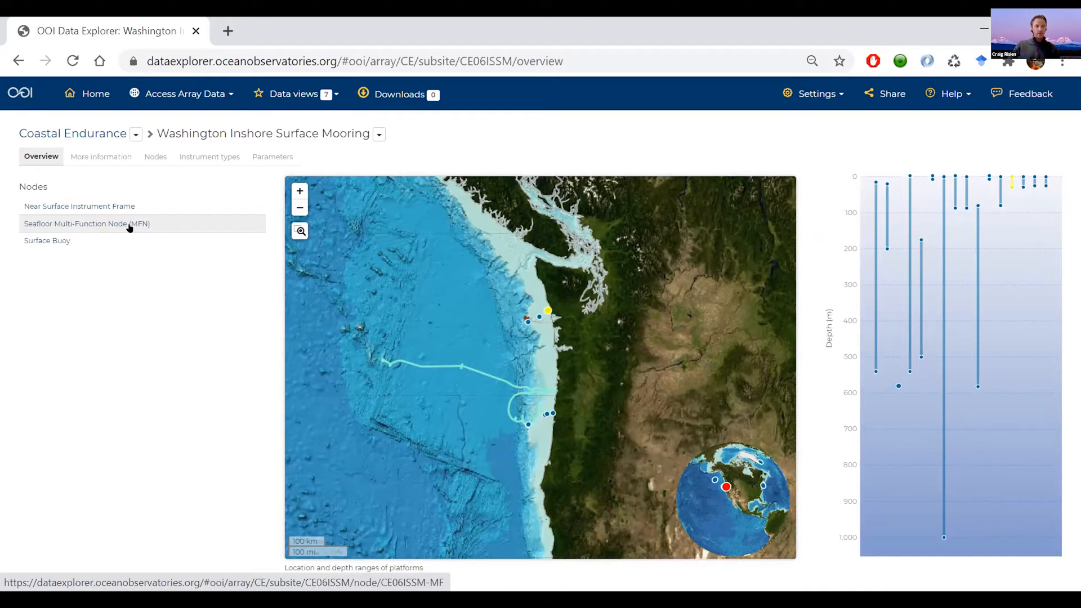
Open the Seafloor Multi-Function Node (MFN) data and filter it to Oxygen: Mole Concentration Of Dissolved Molecular Oxygen In Sea Water.
click(77, 225)
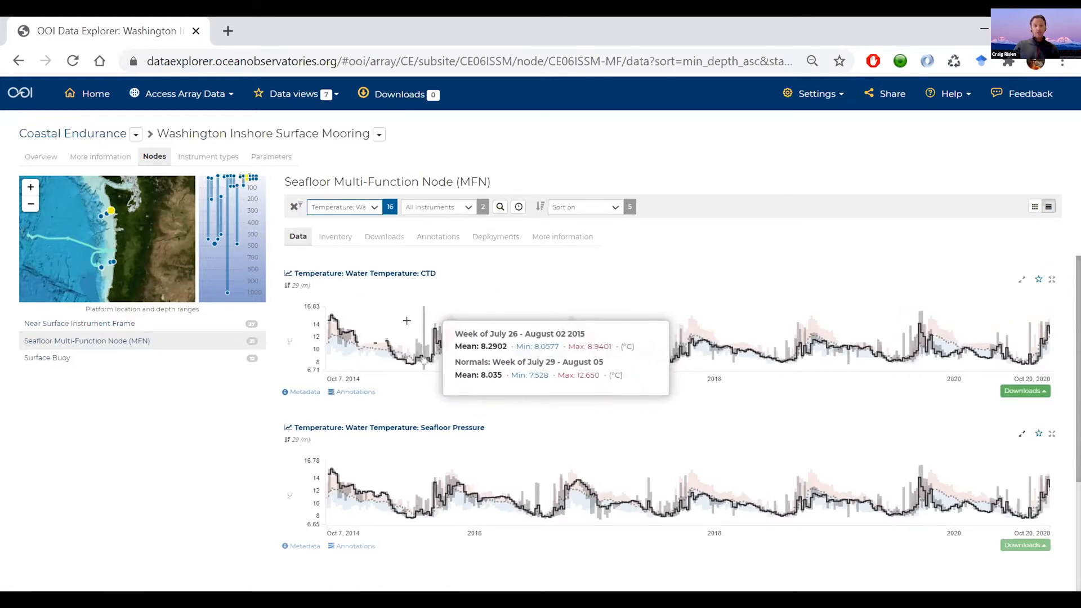
click(437, 208)
click(355, 206)
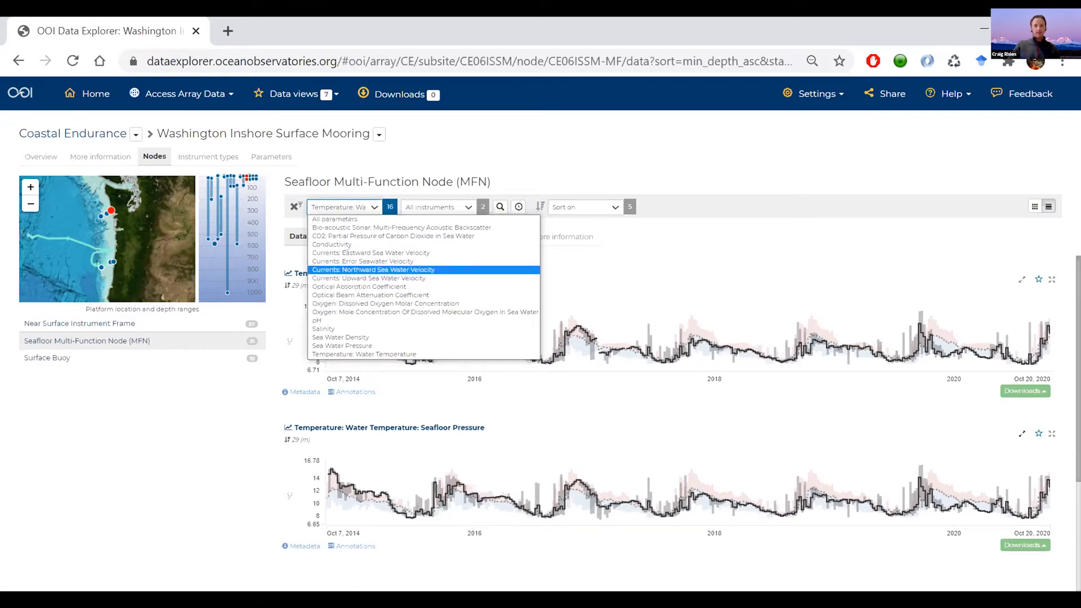
click(347, 205)
click(347, 204)
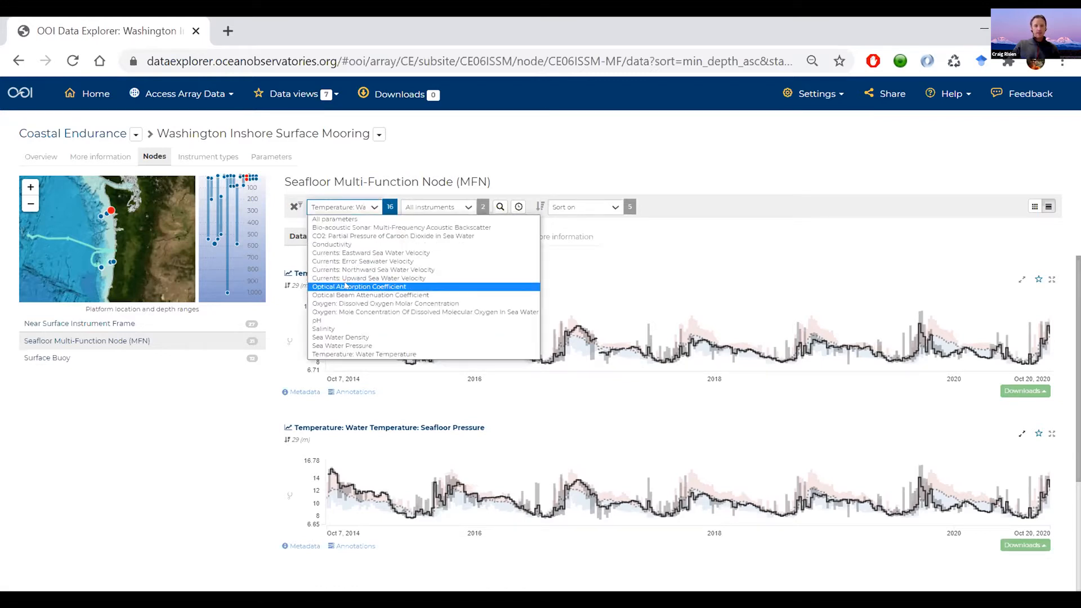
click(348, 204)
click(347, 204)
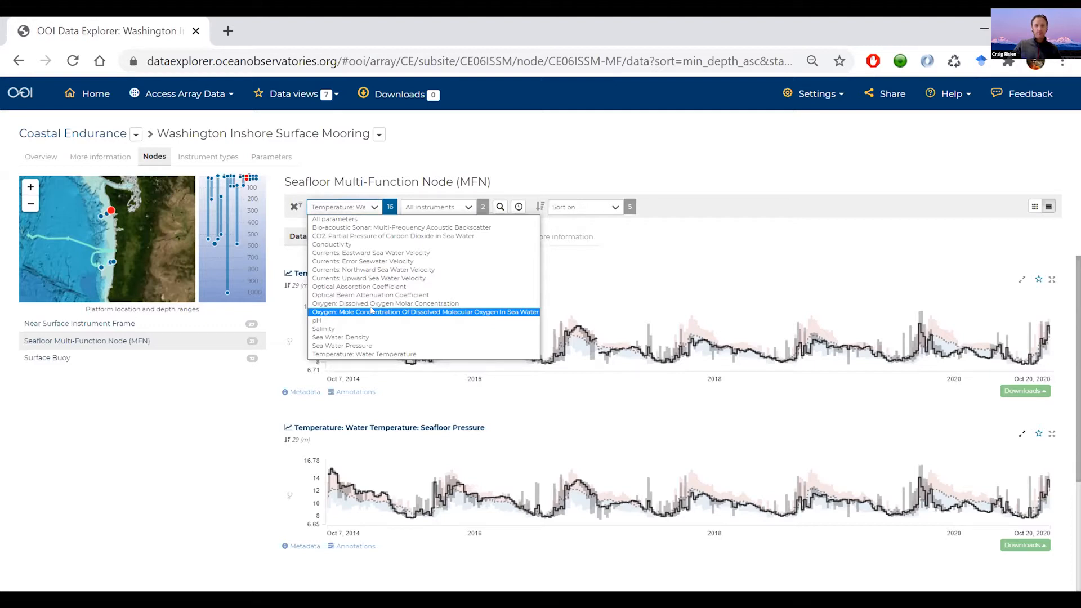
click(372, 312)
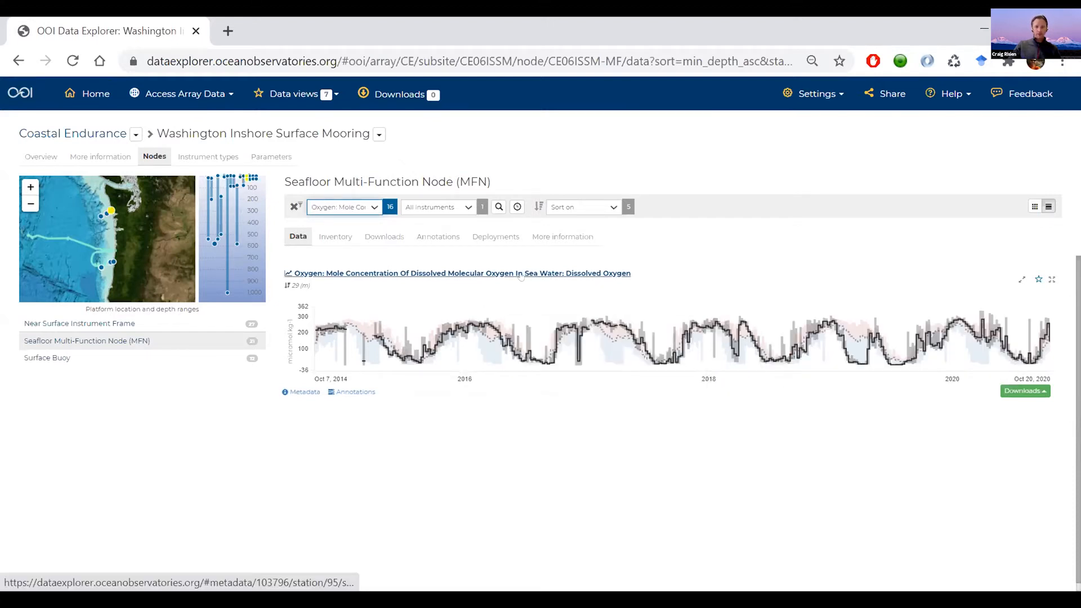
Open the node's dissolved oxygen time series and expand the chart to the full record from October 2014 to October 2020.
click(484, 274)
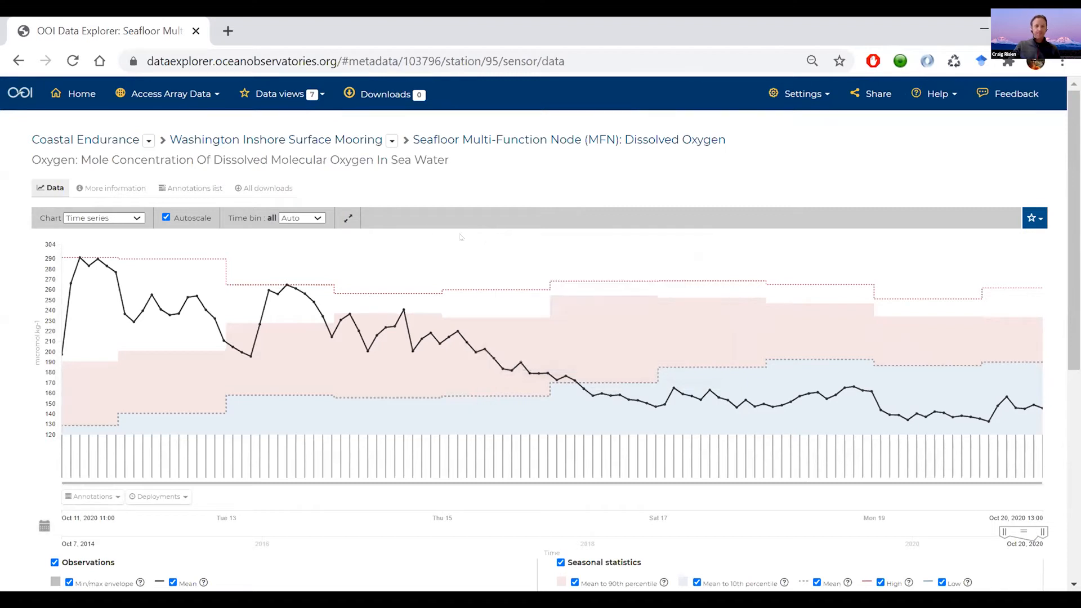
click(341, 219)
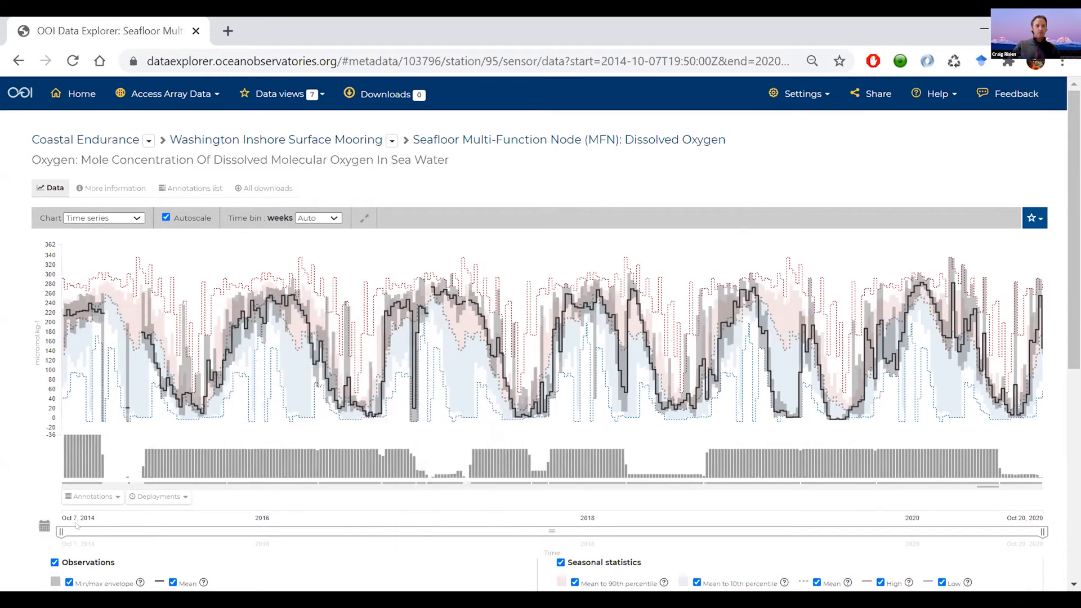
Adjust the chart's time range and zoom in on about February 5 to October 20, 2020.
drag(60, 531, 743, 526)
drag(420, 525, 60, 526)
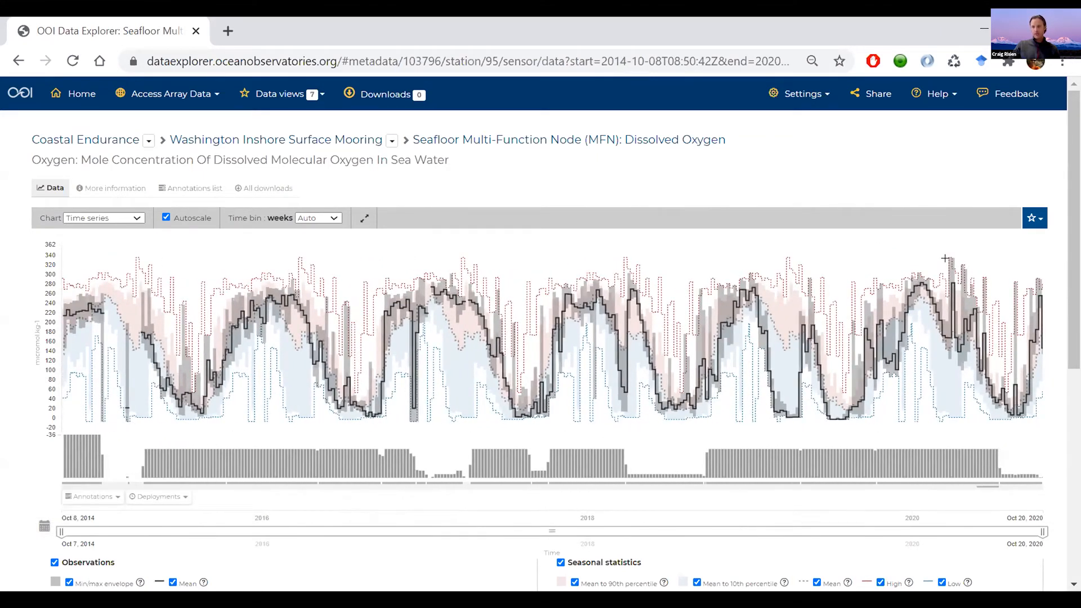
drag(928, 338, 1039, 348)
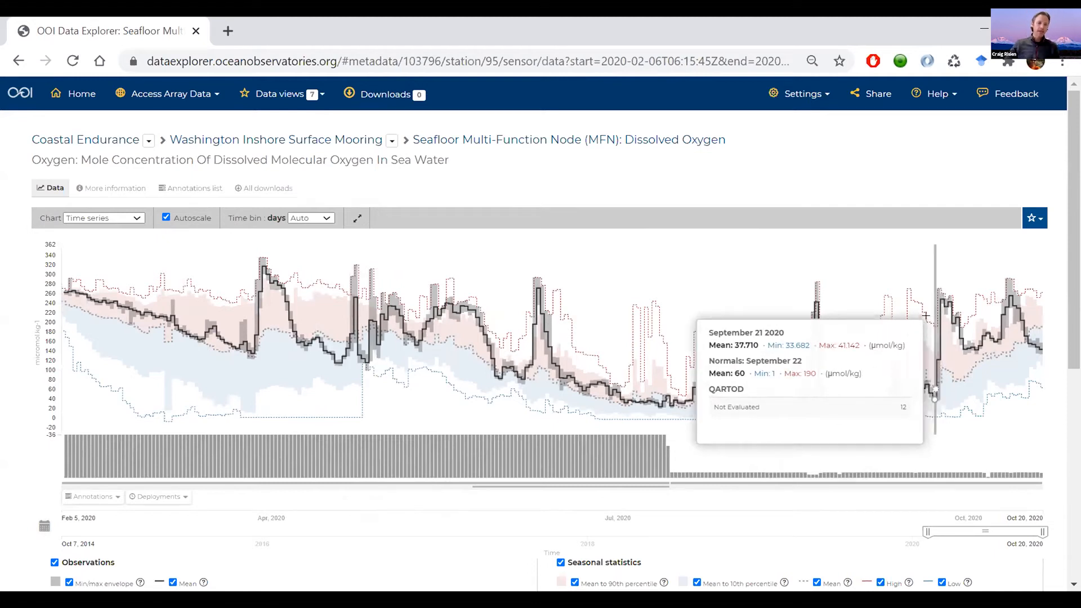
Compare the dissolved oxygen chart with time bins of Hours and Weeks, and set the time bin to Days.
click(319, 218)
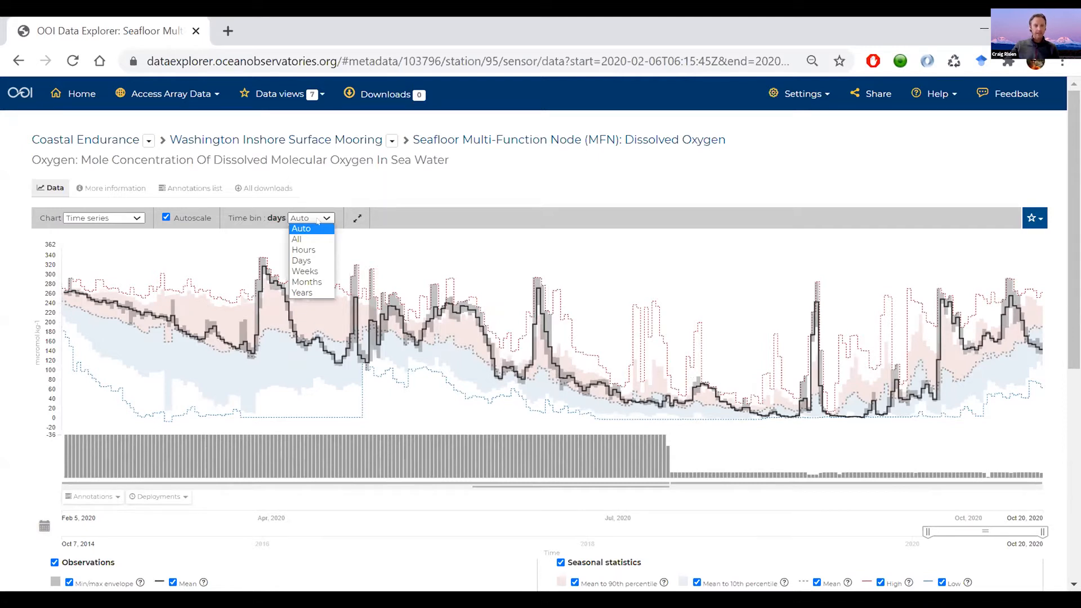
click(307, 249)
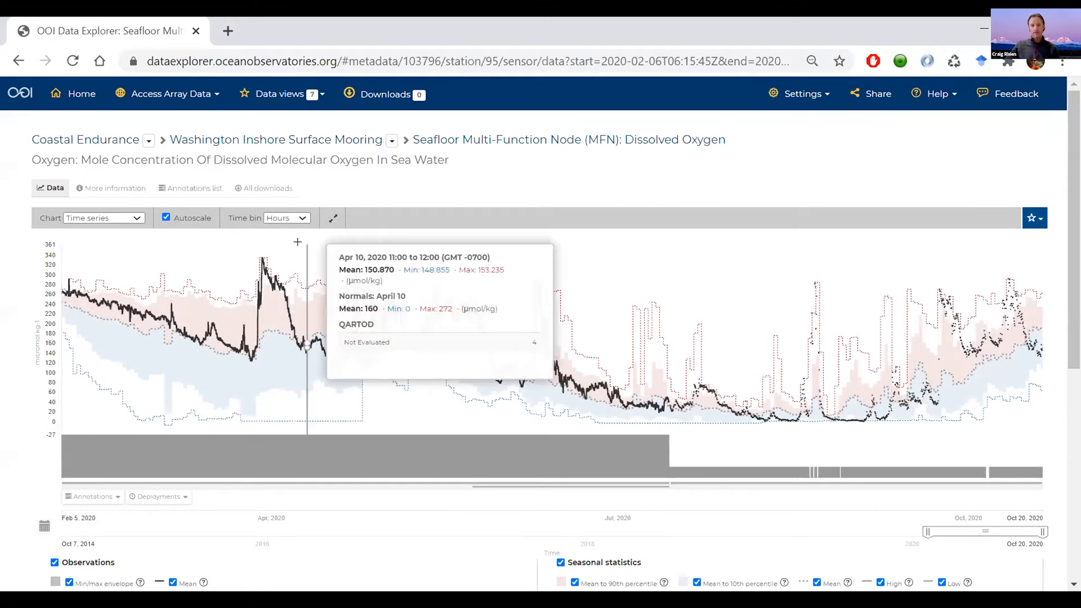
click(287, 218)
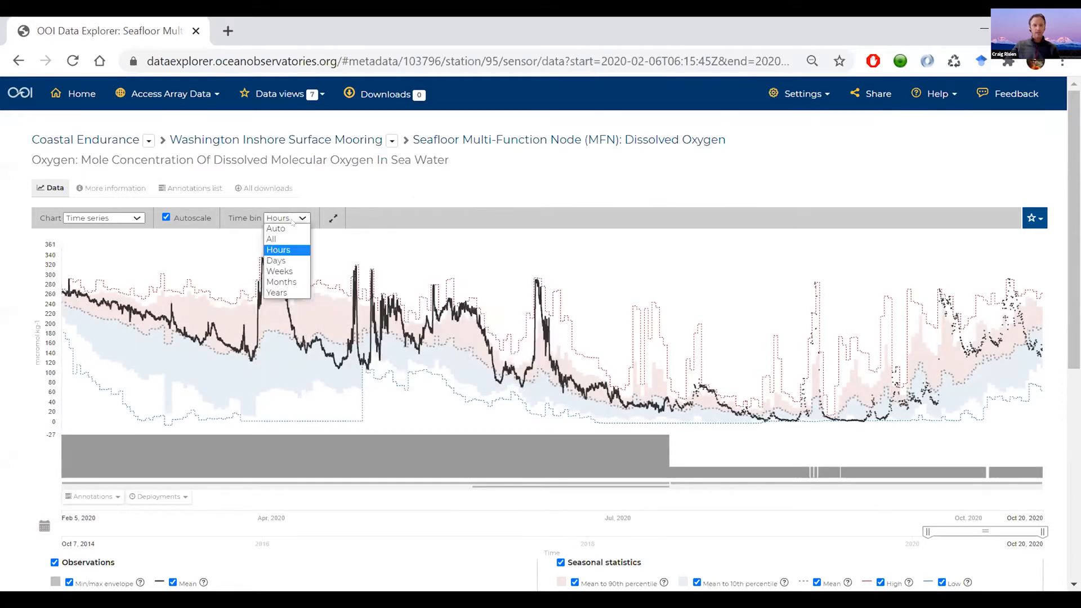
click(282, 271)
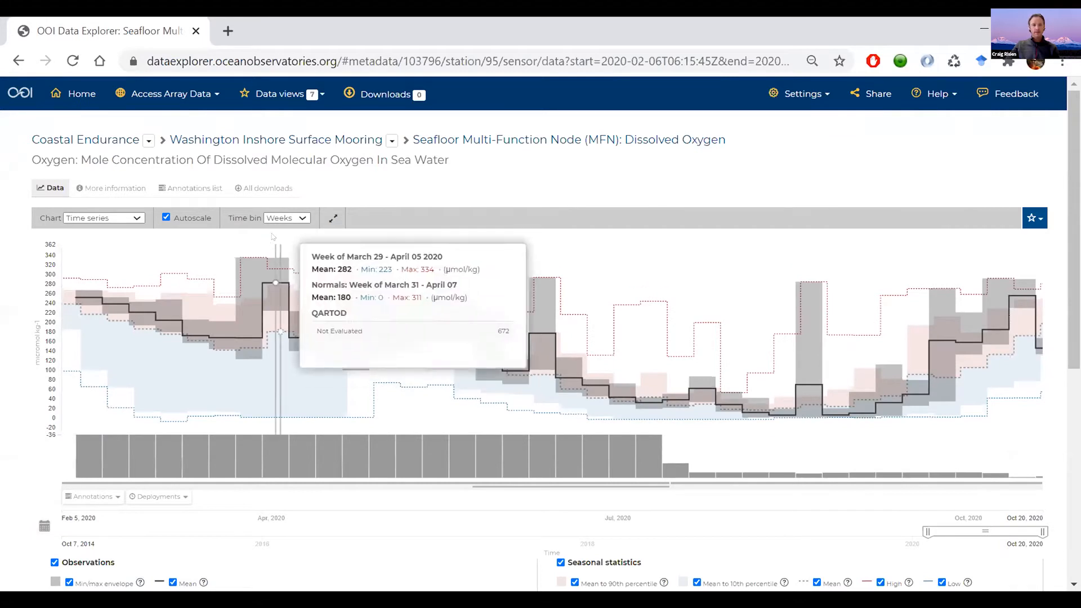
click(279, 219)
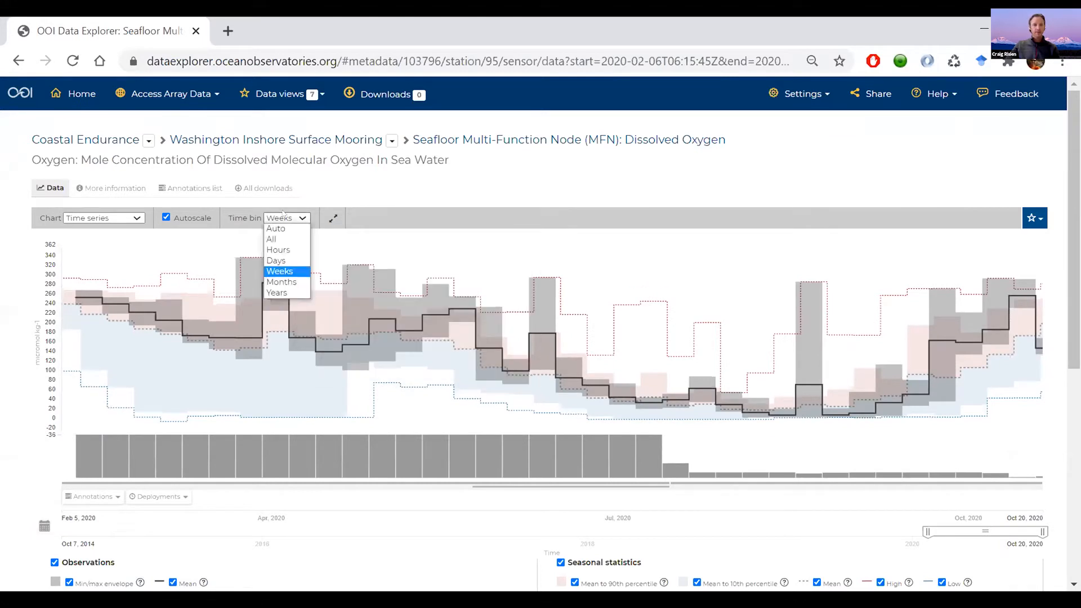
click(276, 260)
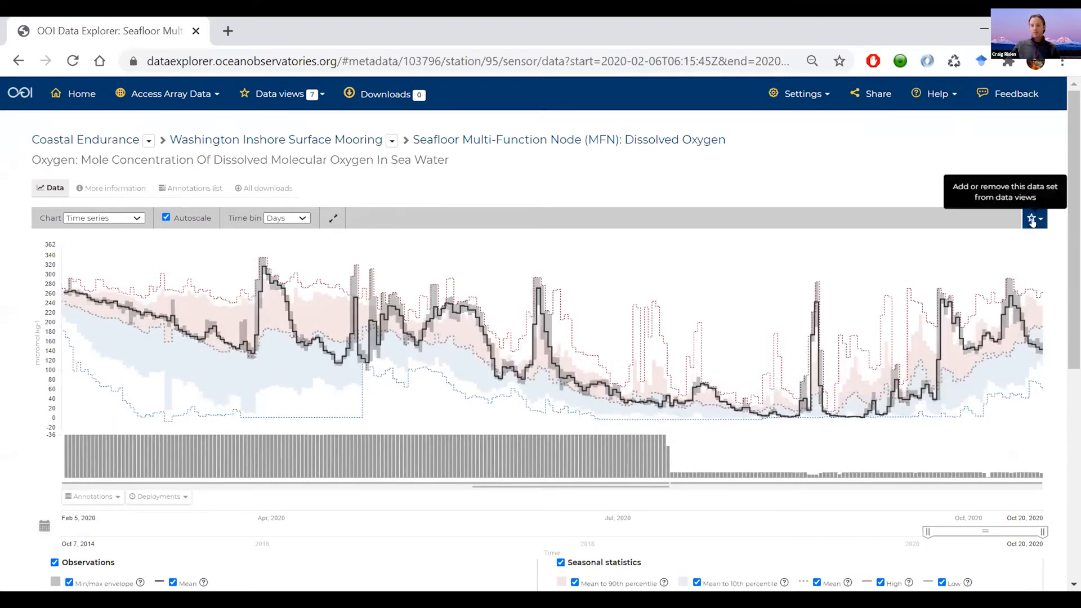
Create a new data view labelled "webinar" from the dissolved oxygen chart's view manager.
click(1032, 221)
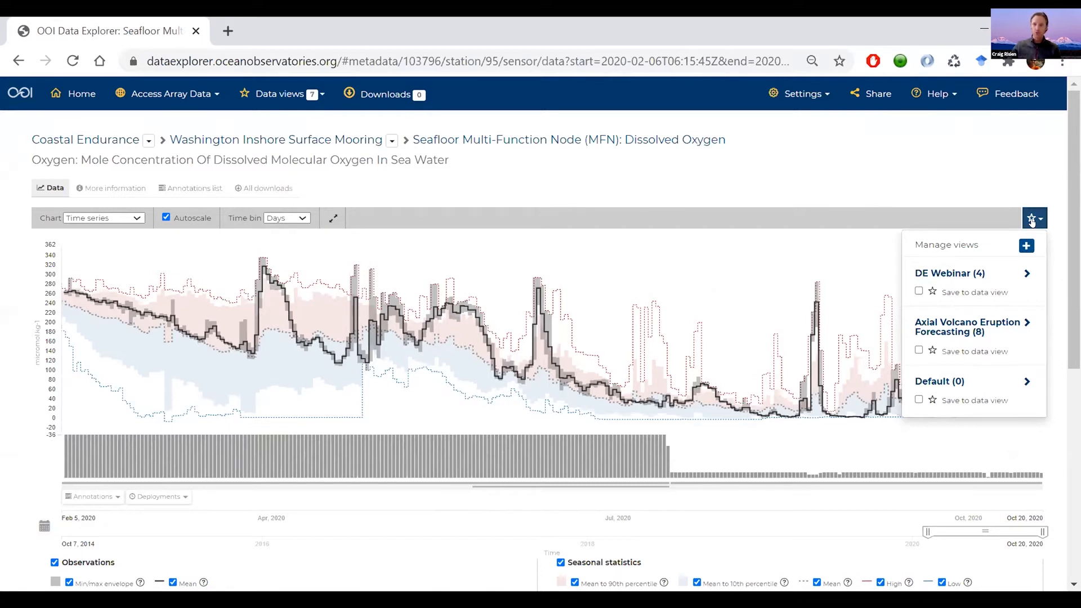
click(1025, 246)
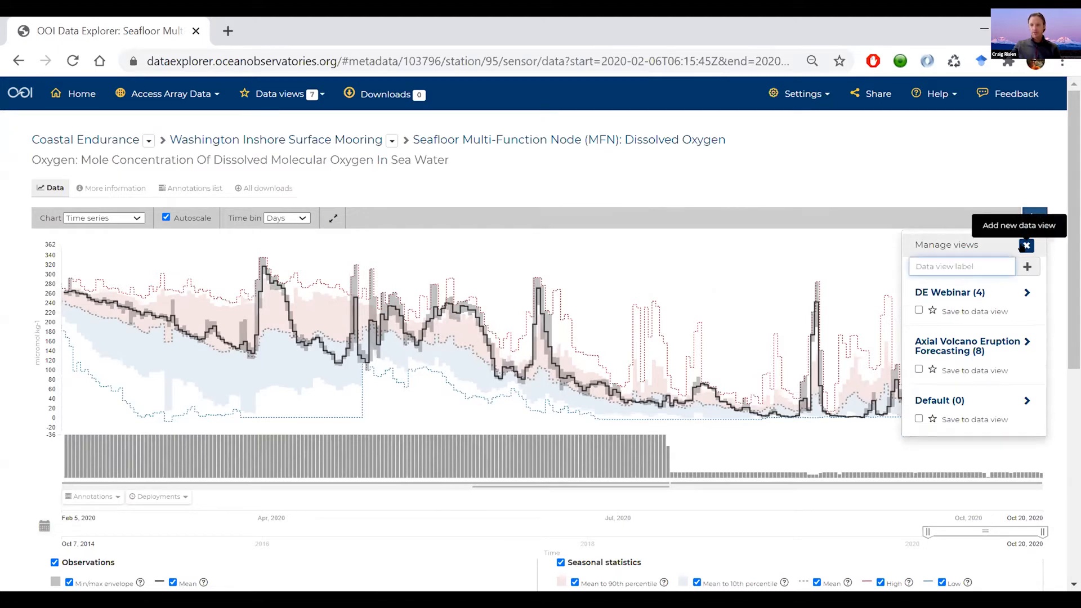
text(webinar)
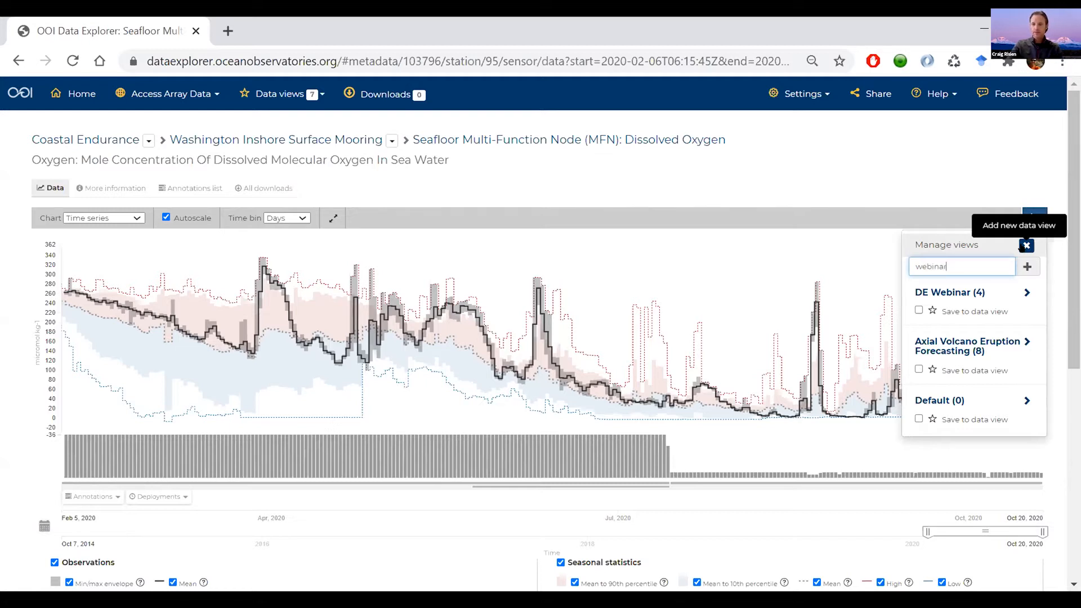
key(Return)
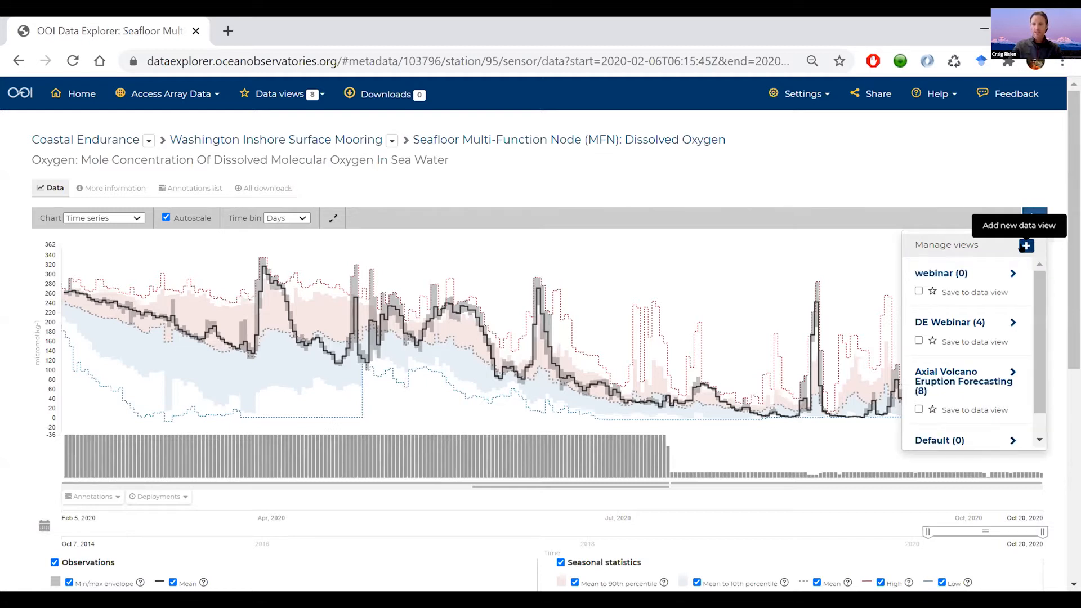
Save the dissolved oxygen chart to the "webinar" data view.
click(918, 291)
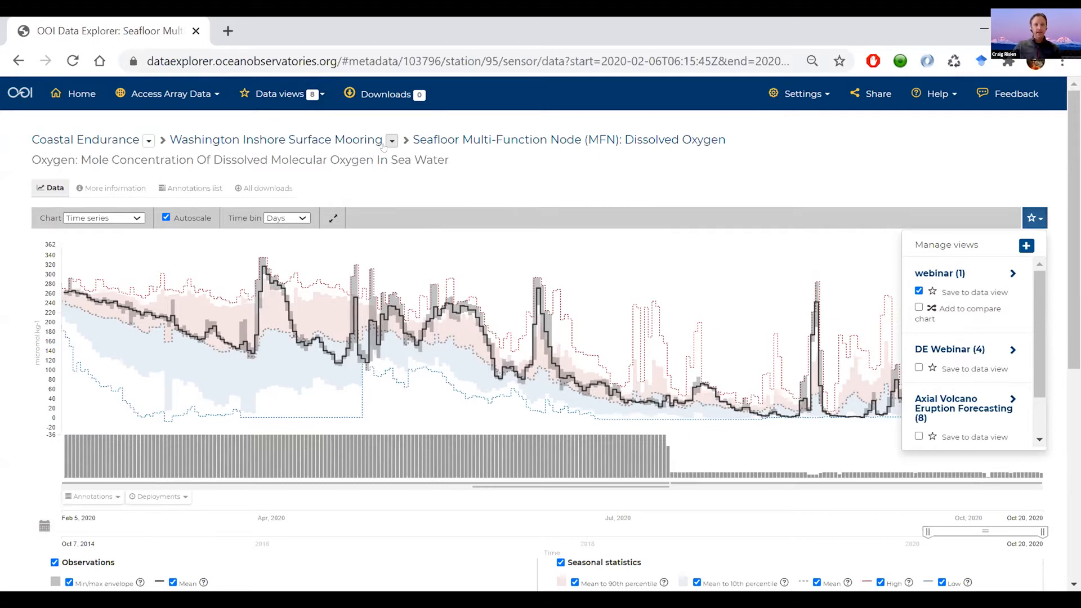
Open the CTD water temperature time series of the Washington Inshore mooring's Seafloor Multi-Function Node and expand it to the full October 2014 to October 2020 record.
click(363, 141)
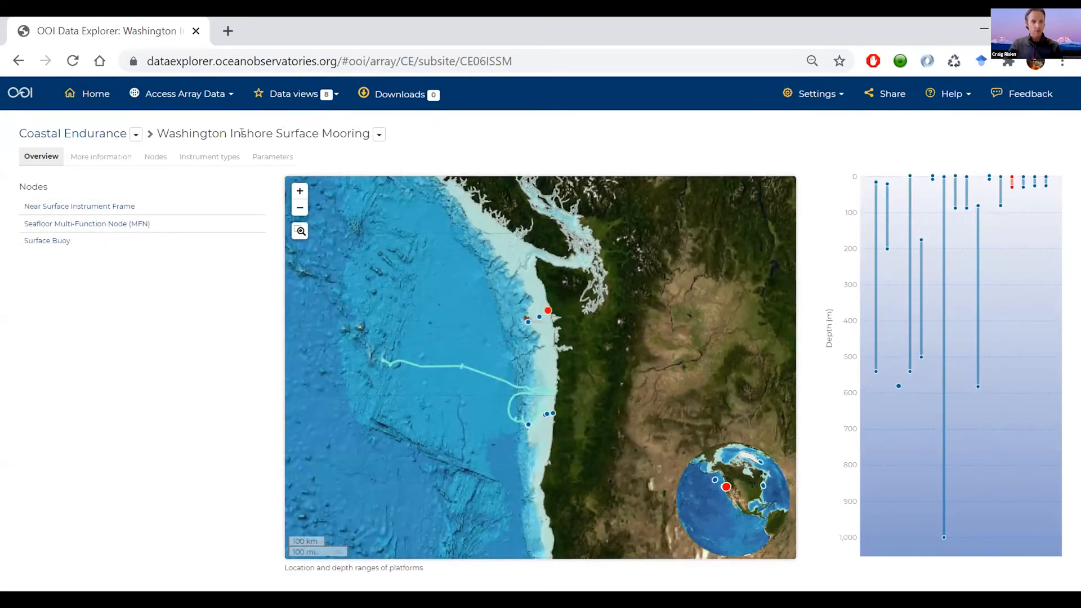
click(112, 223)
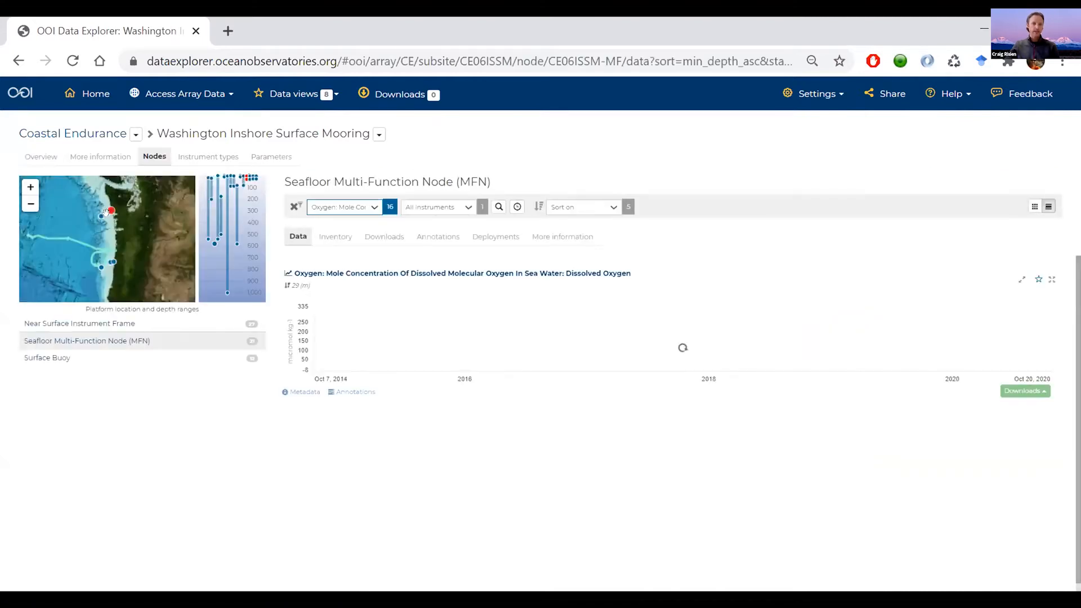
click(375, 206)
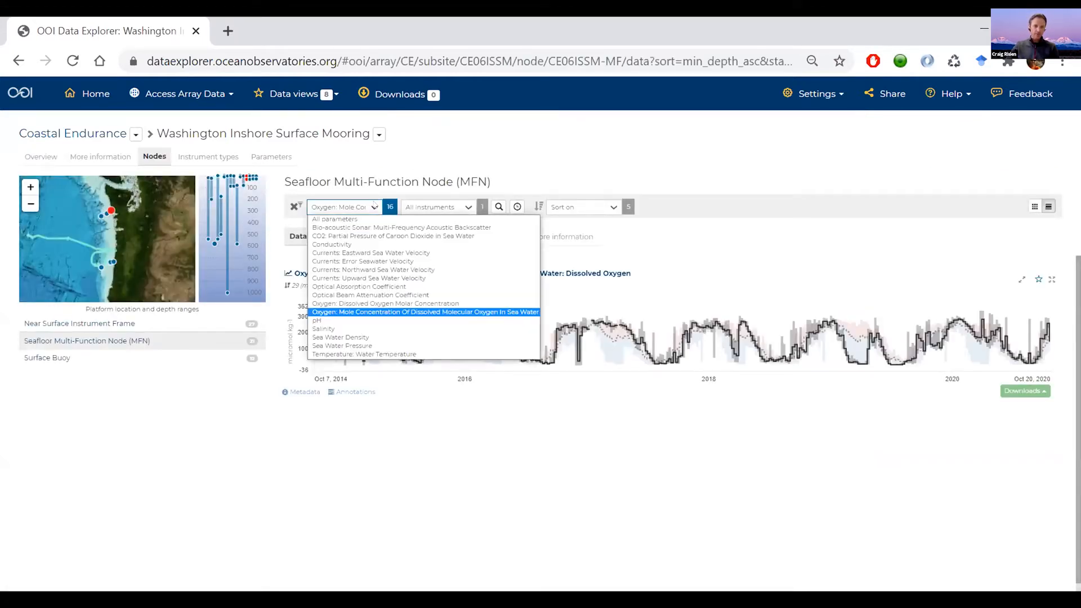
click(354, 355)
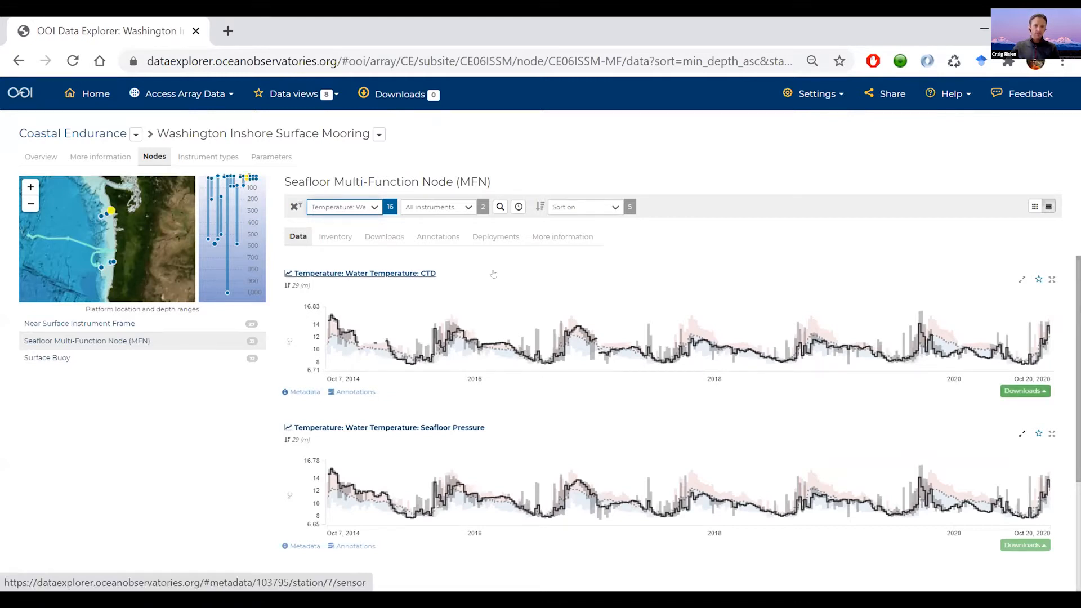
click(390, 274)
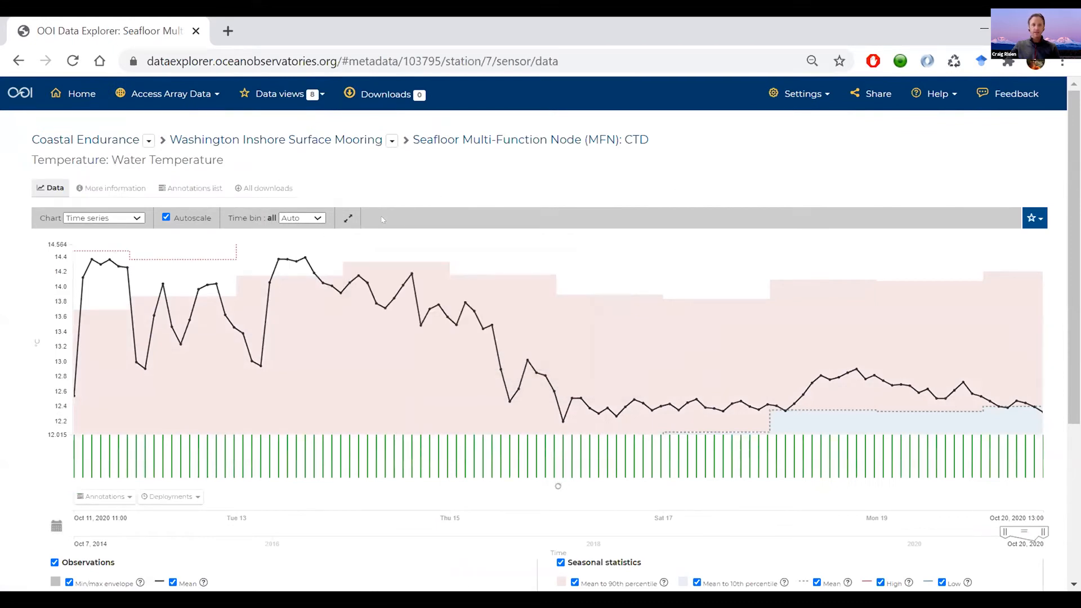
click(340, 219)
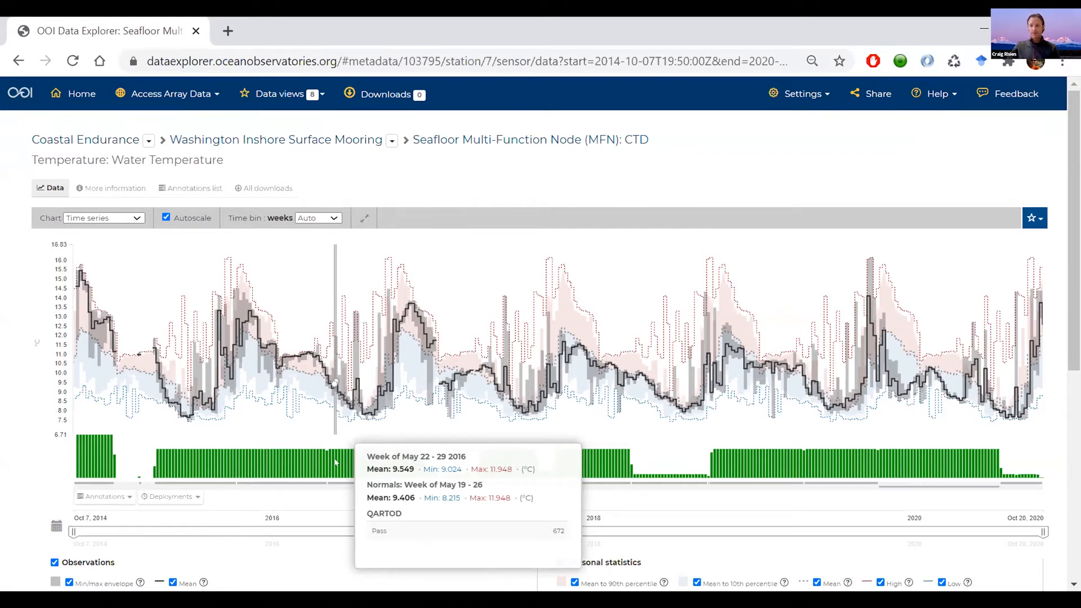
Queue the CTD water temperature data for download from the chart's download options.
scroll(335, 463, down, 3)
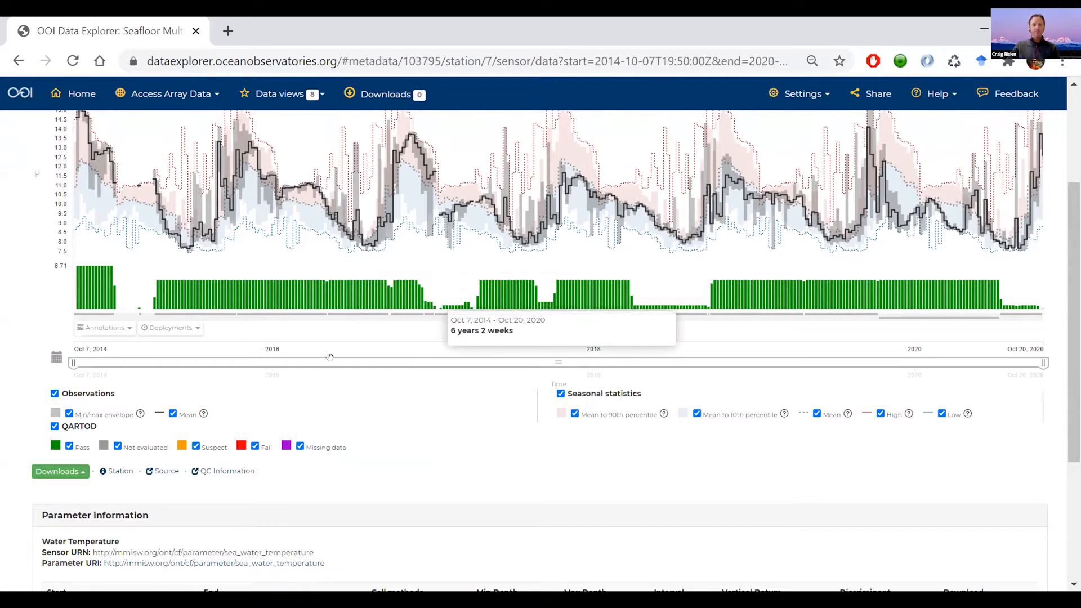
click(69, 473)
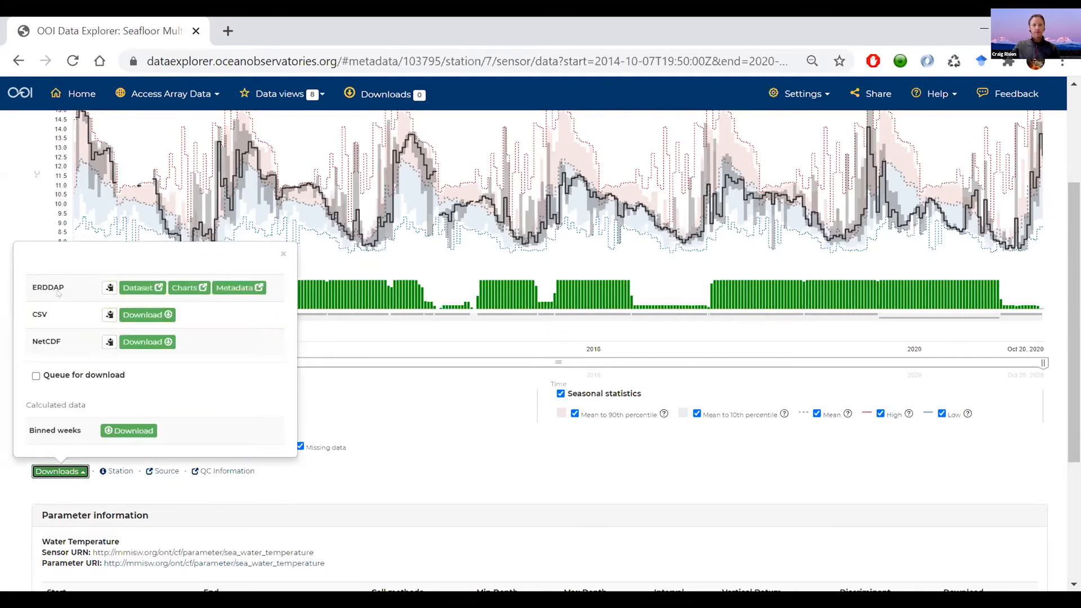
click(35, 375)
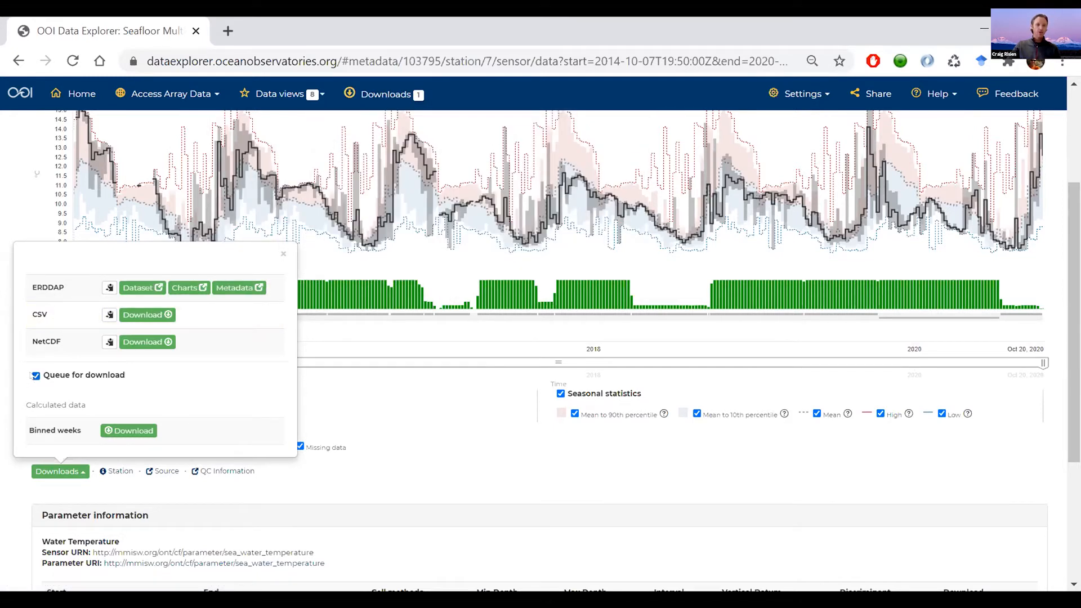
click(35, 376)
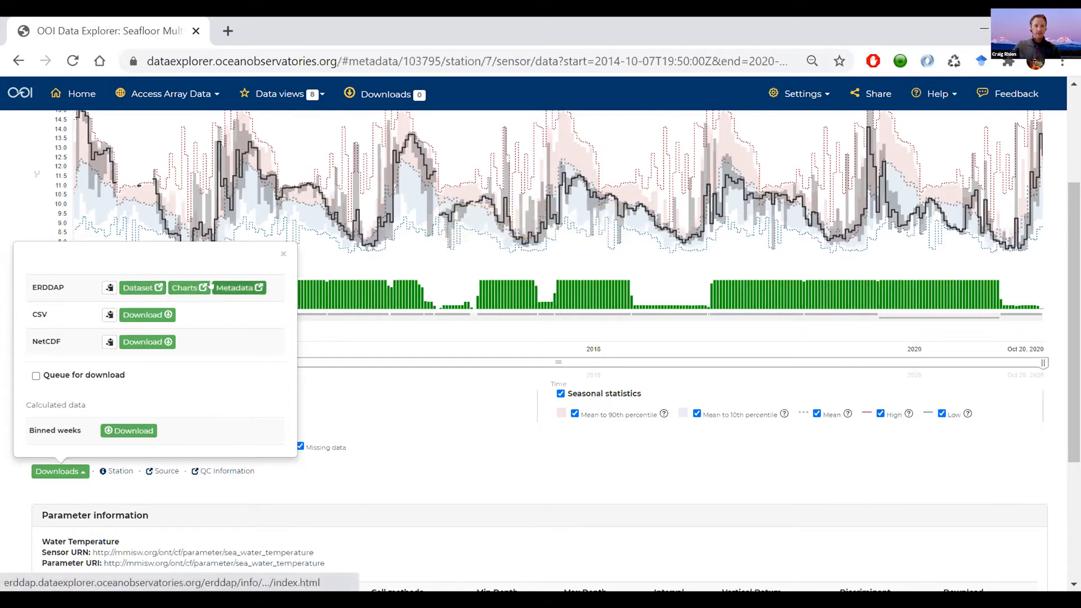
click(36, 376)
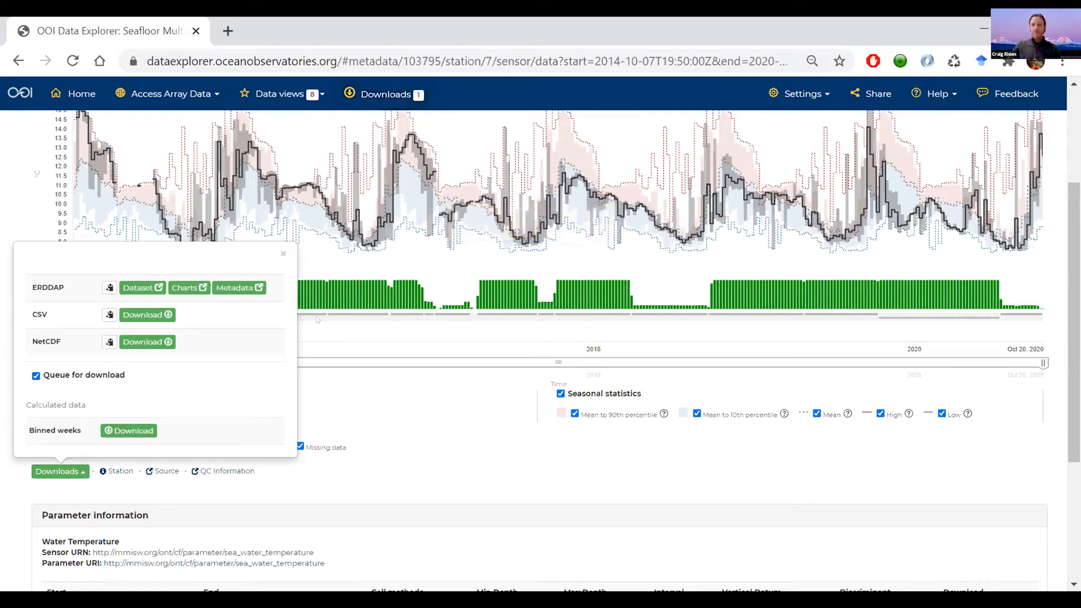
click(283, 253)
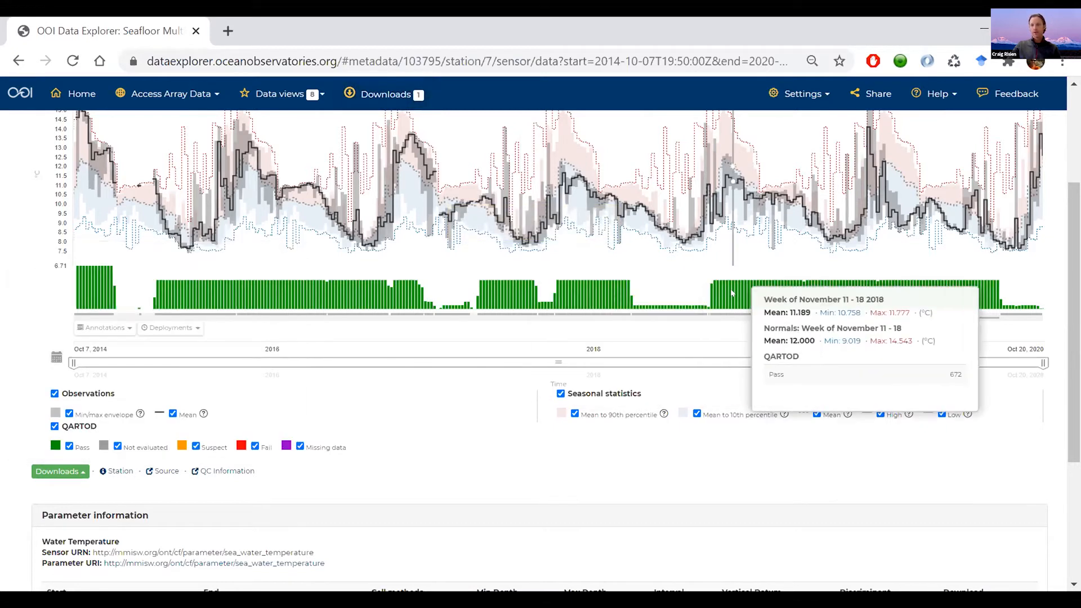
Save the CTD water temperature chart to the "webinar" data view.
scroll(721, 278, up, 1)
scroll(721, 278, up, 5)
click(1039, 219)
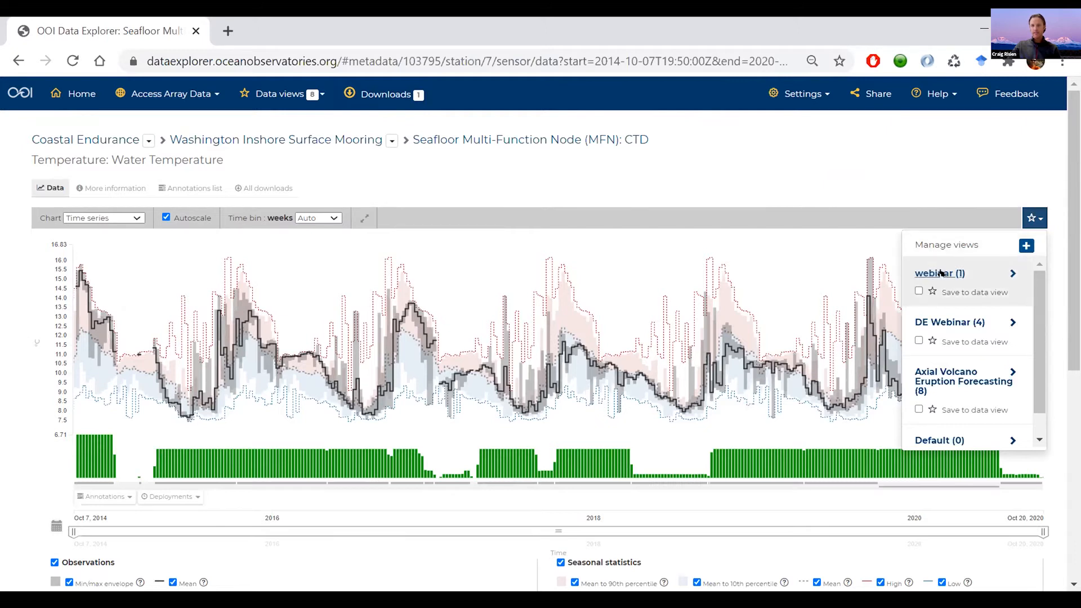
click(918, 291)
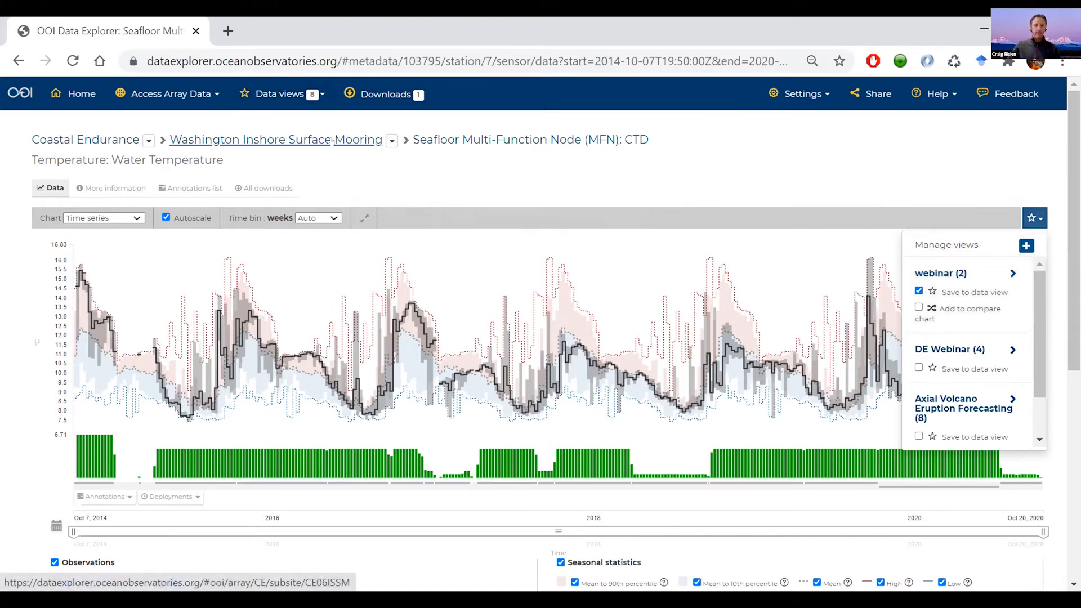
Go back to the Coastal Endurance array and open the Surface Buoy node of the Washington Shelf Surface Mooring.
click(356, 141)
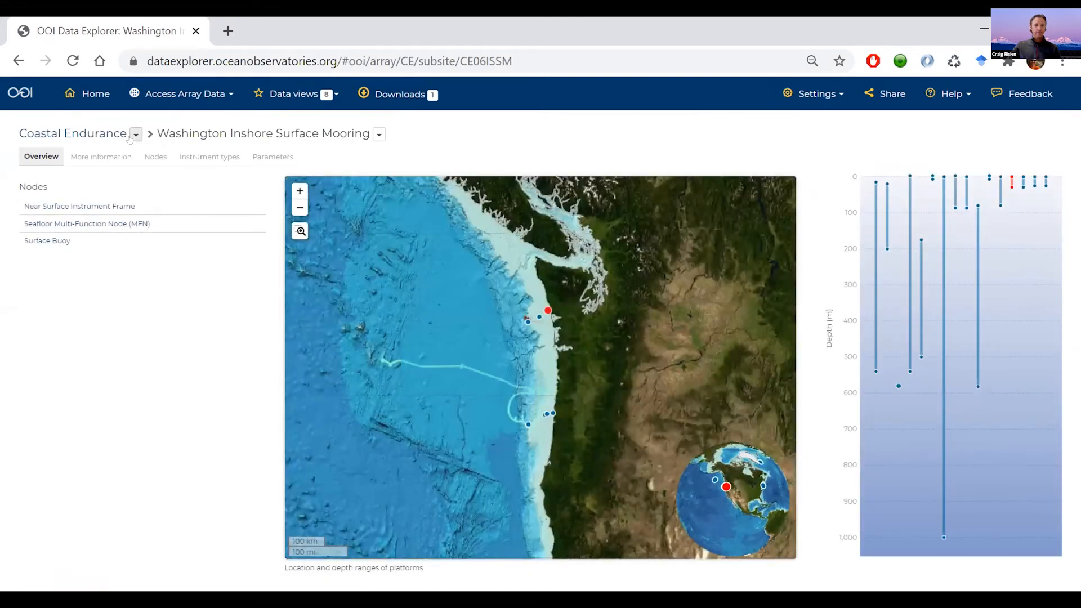
click(134, 137)
click(80, 133)
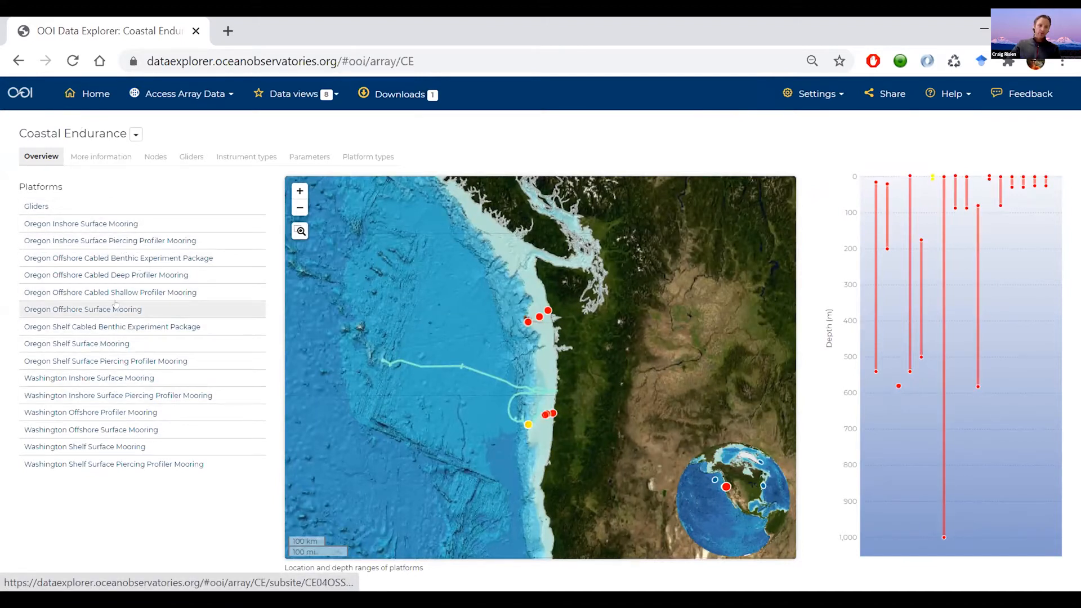
click(112, 446)
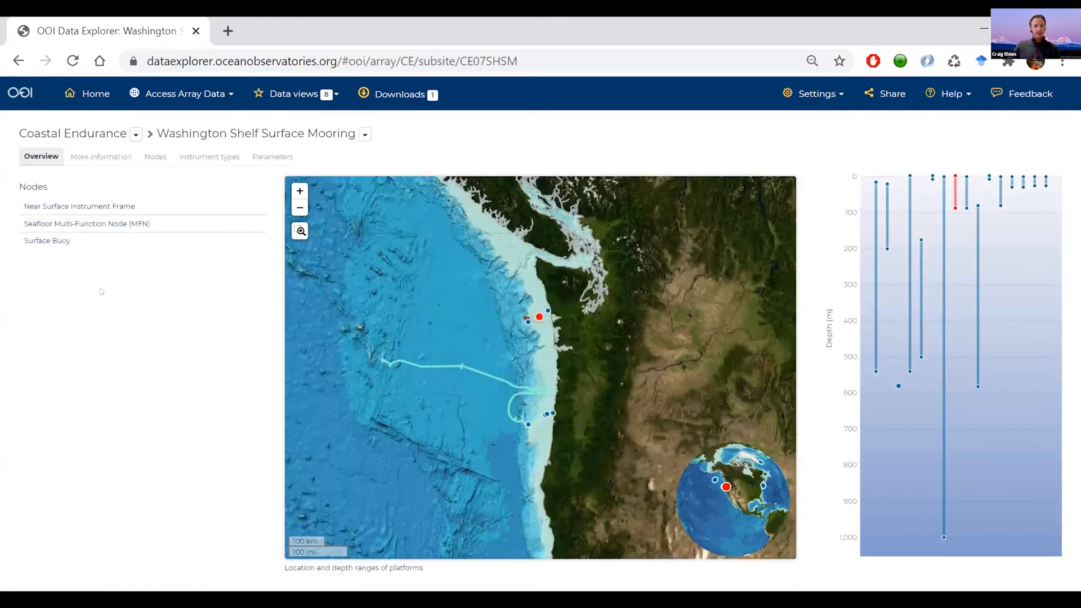
click(43, 239)
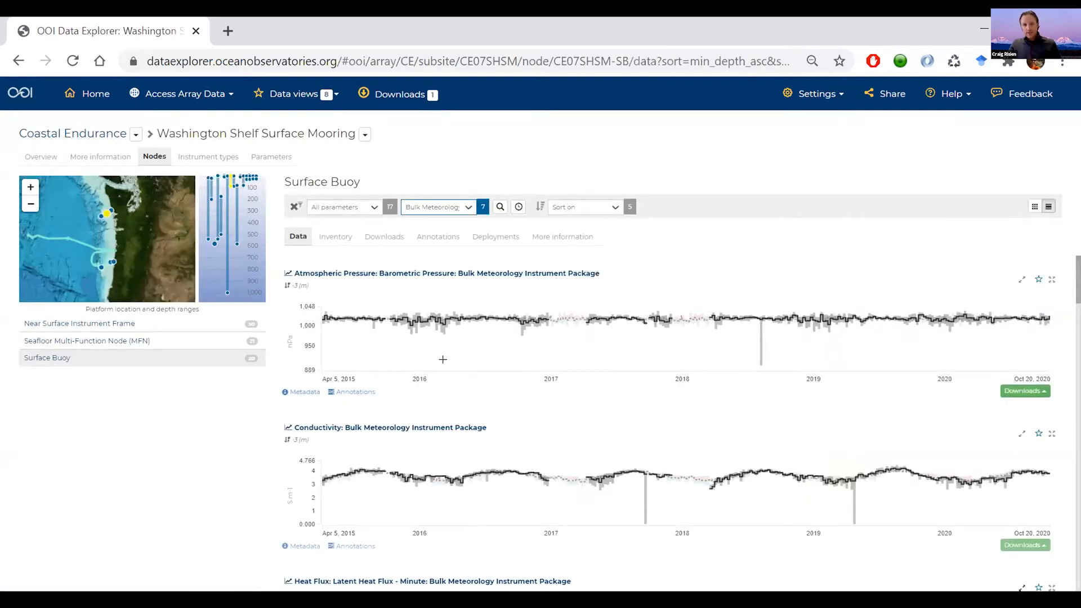
Review the Surface Buoy's Bulk Meteorology Instrument Package charts and filter them to the Winds: Northward Wind parameter.
scroll(453, 372, down, 3)
scroll(453, 371, down, 10)
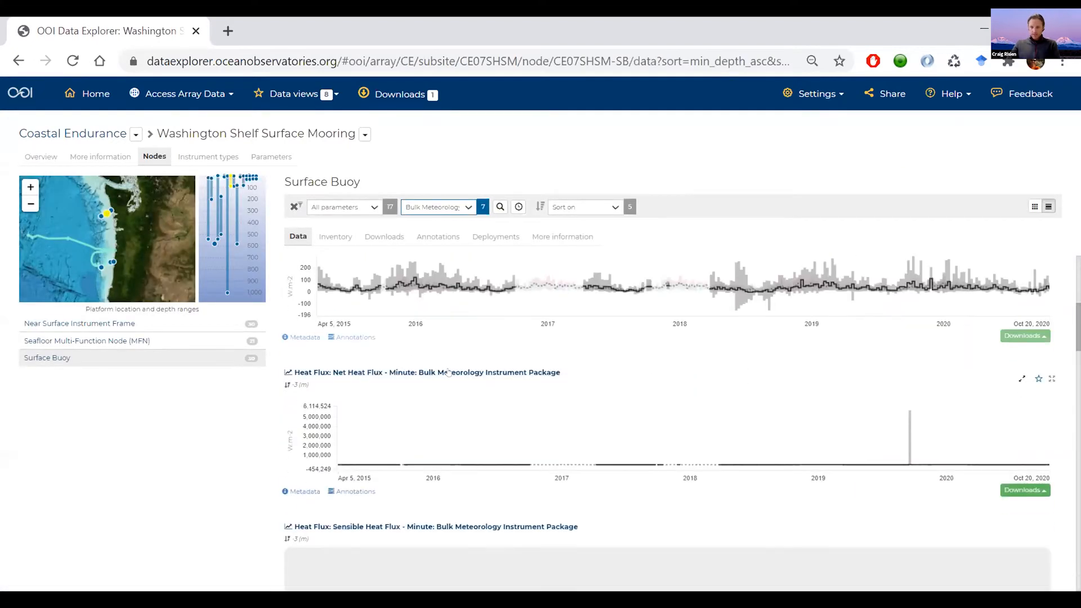
scroll(448, 372, down, 6)
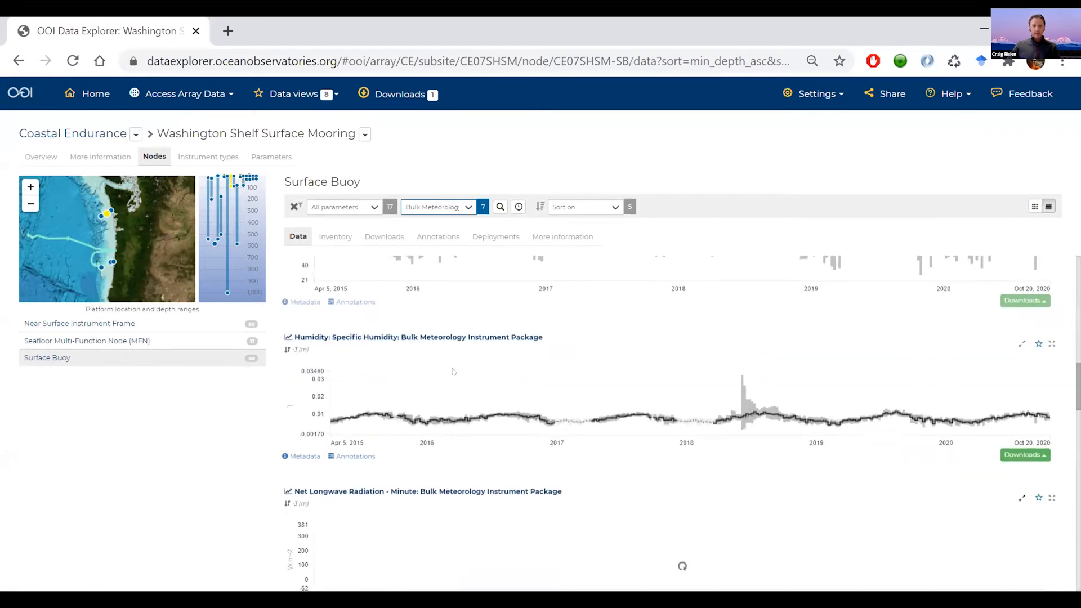
scroll(454, 372, down, 15)
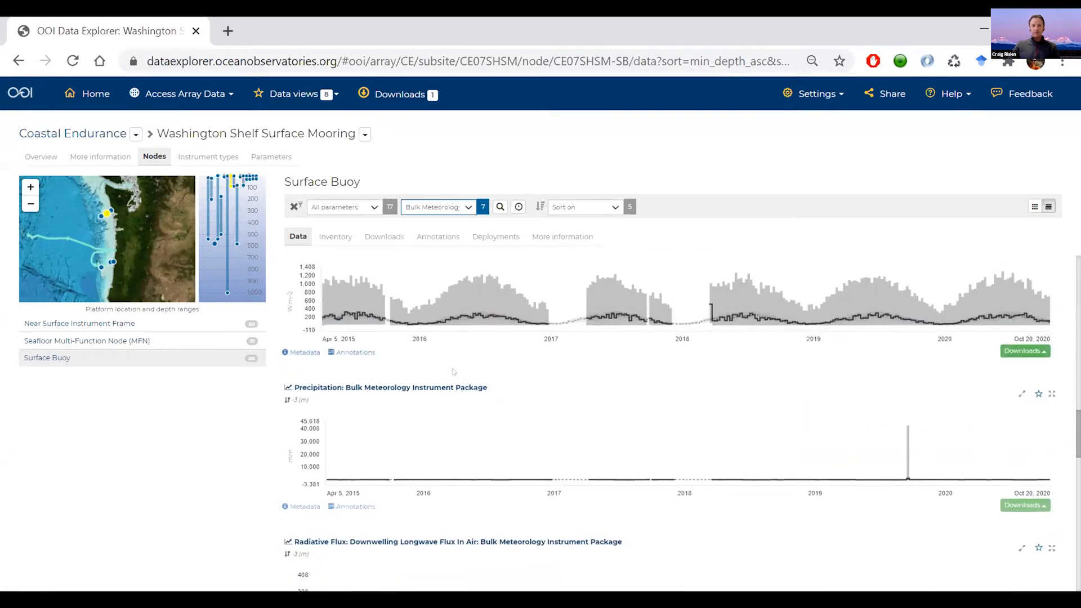
scroll(454, 372, up, 20)
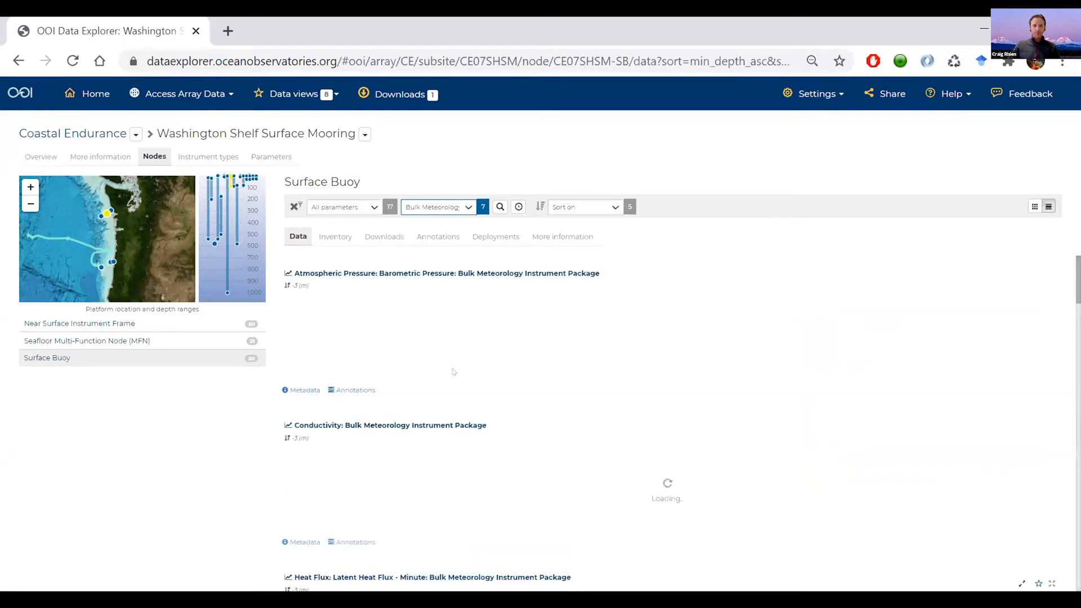
click(437, 207)
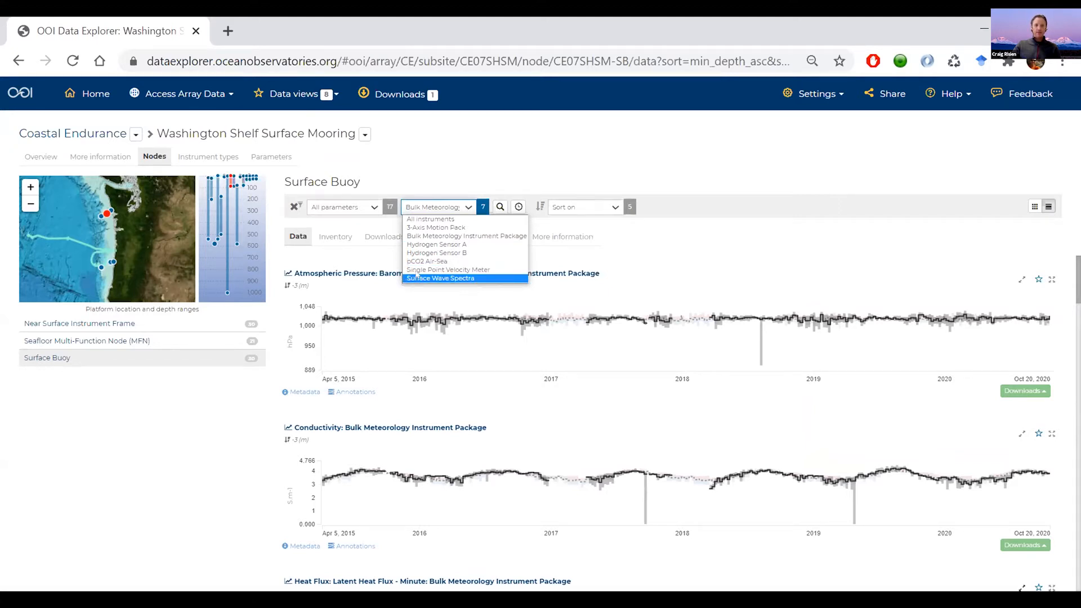
click(429, 237)
click(361, 209)
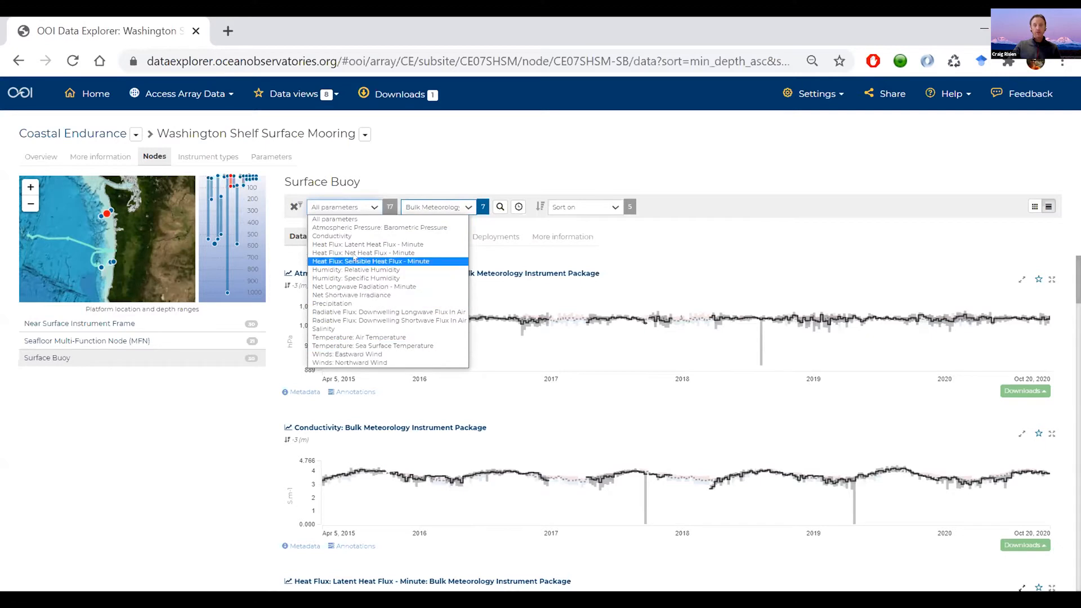
click(346, 363)
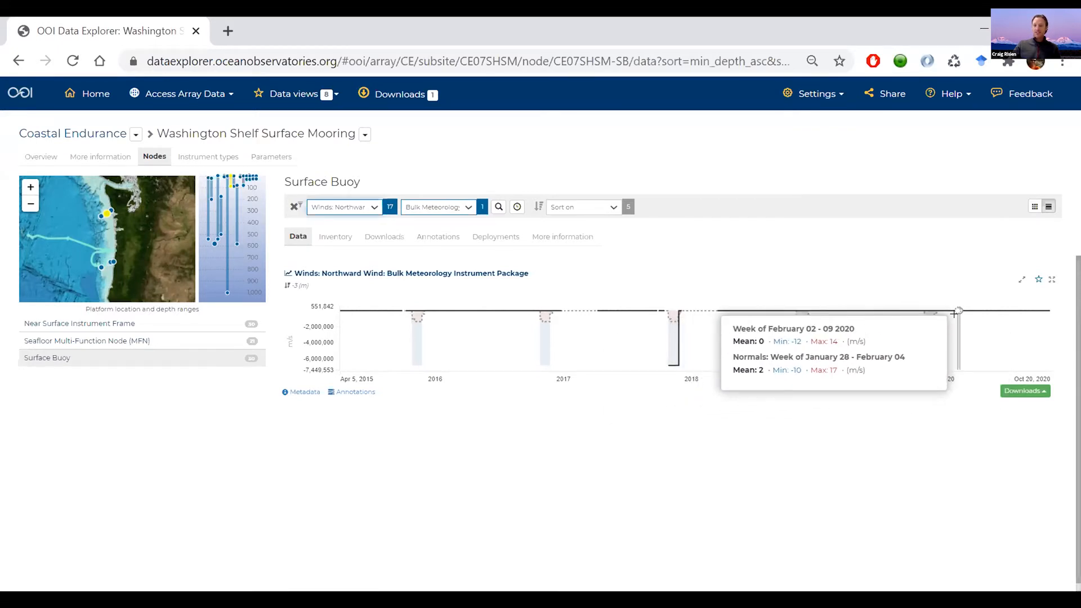
Open the Northward Wind time series and zoom in on about July 31 to September 19, 2020.
click(387, 273)
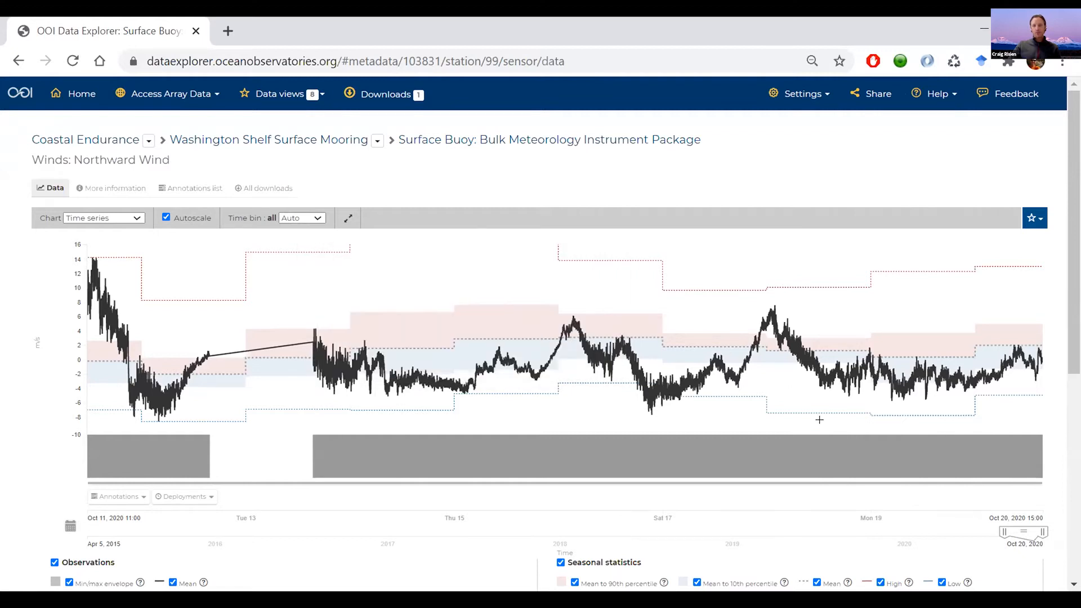
drag(1004, 531, 893, 535)
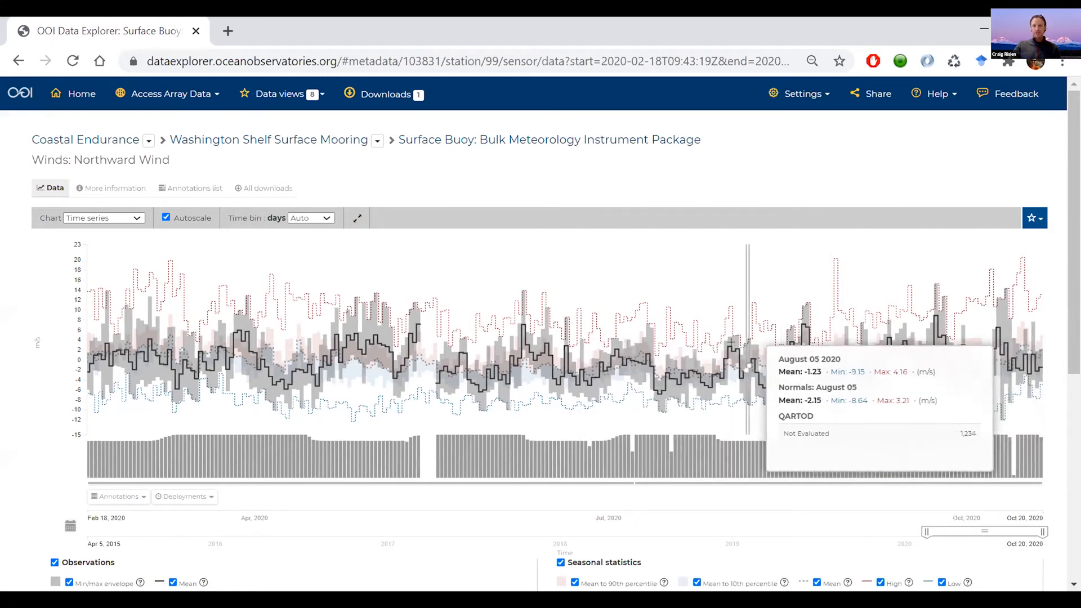
drag(725, 344, 922, 366)
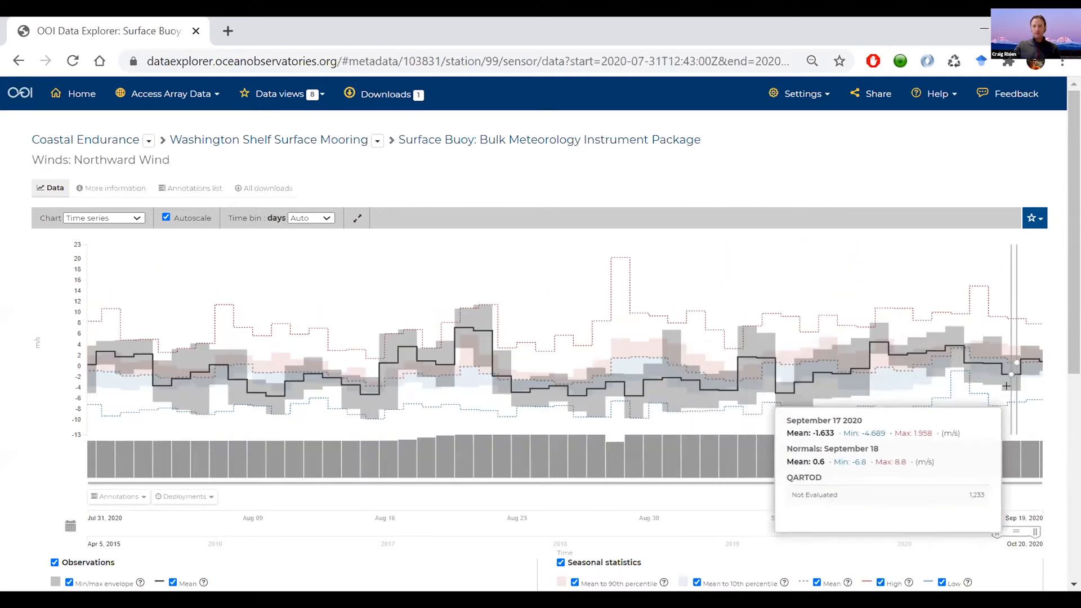
Save the Northward Wind chart to the "webinar" data view.
click(1032, 220)
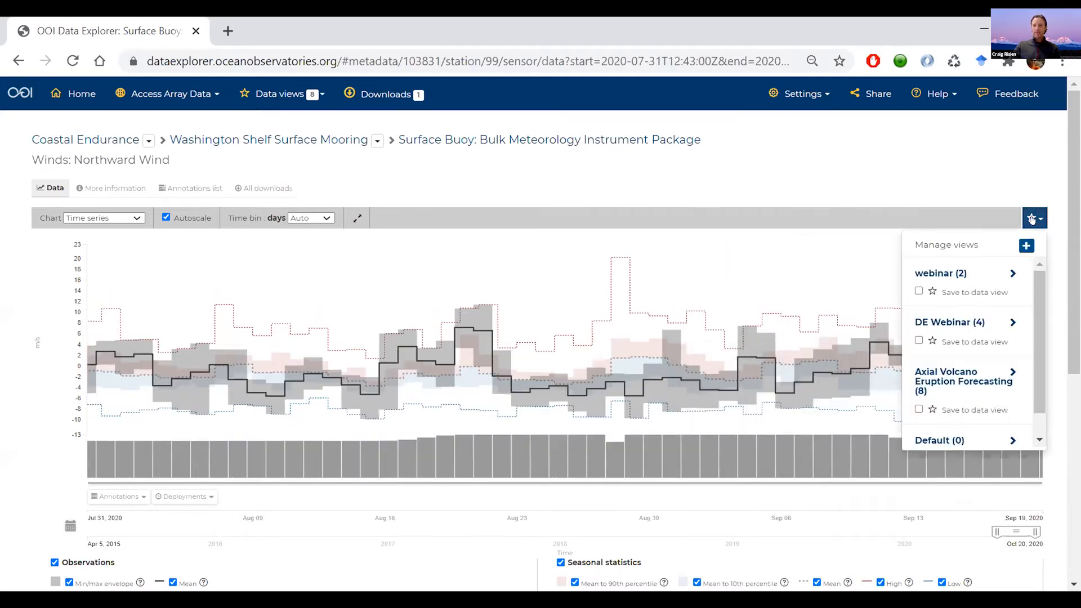
click(918, 291)
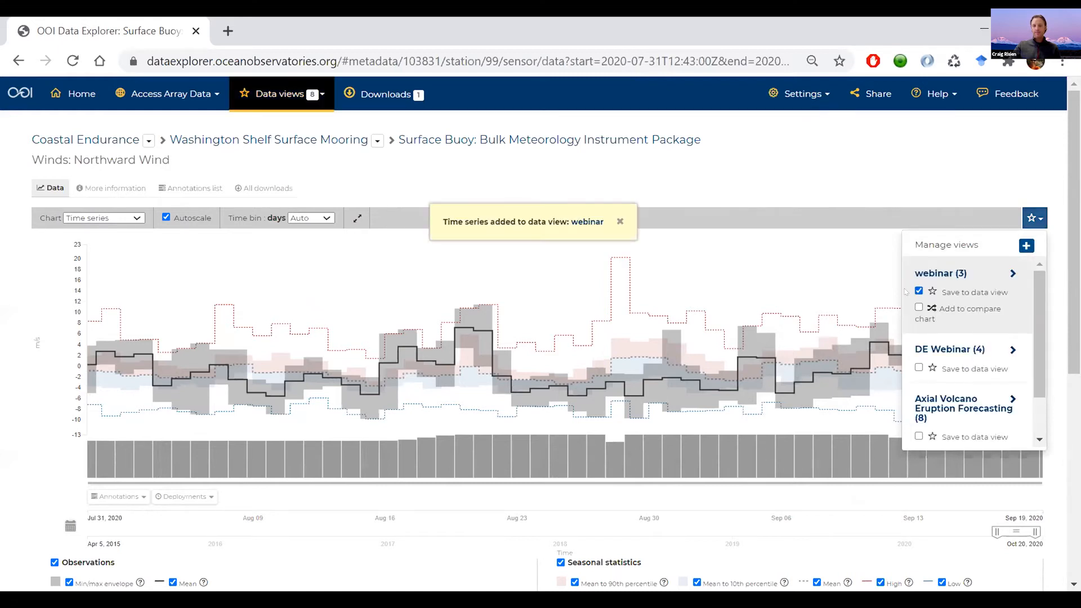
click(320, 220)
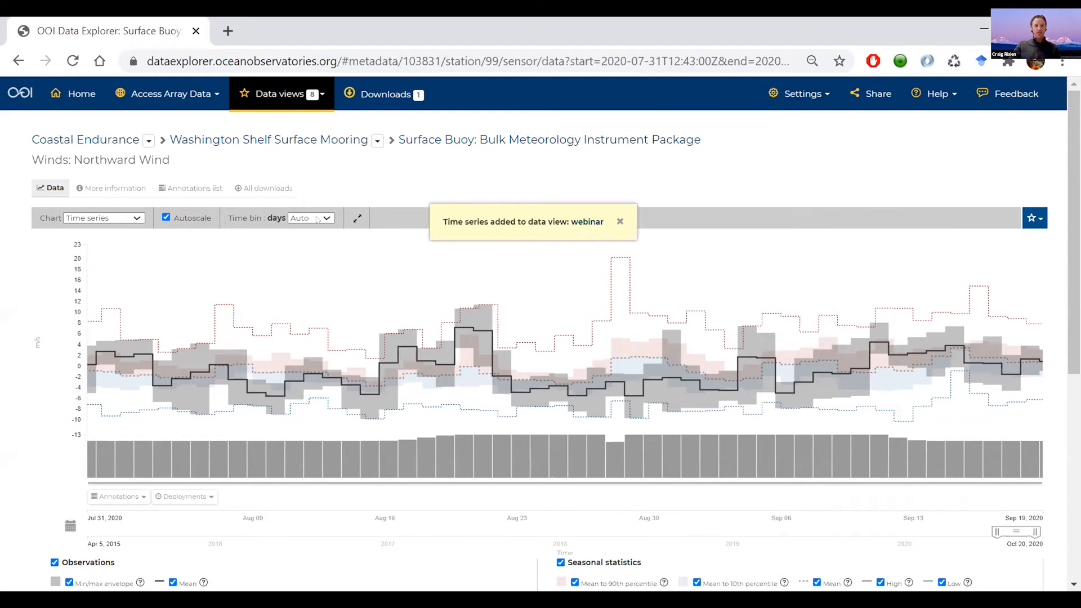
Compare hourly and weekly time bins on the Northward Wind chart and set the time bin to Hours.
click(327, 219)
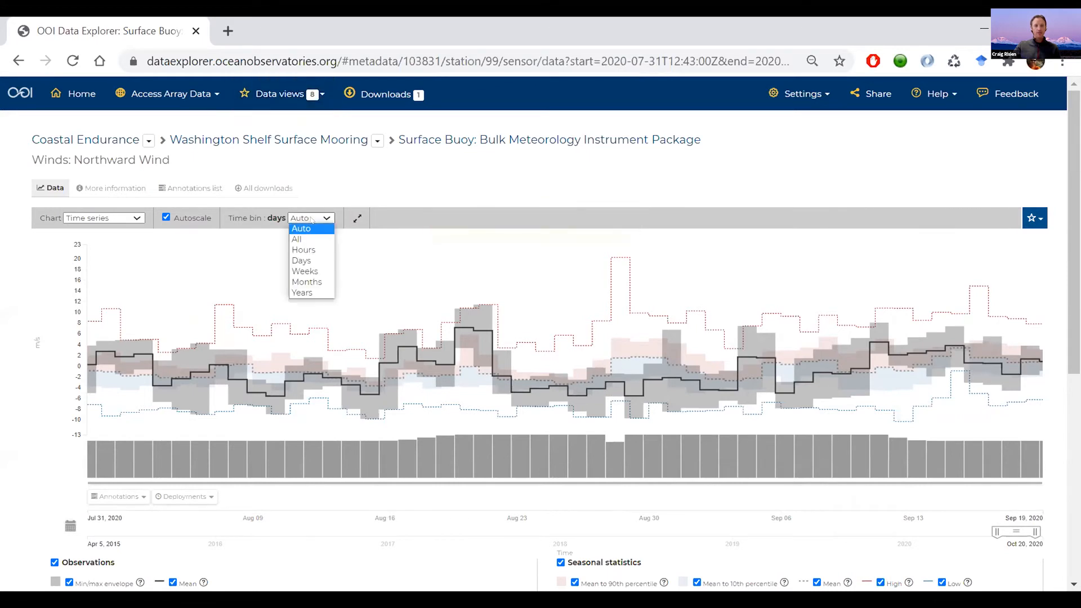
click(304, 249)
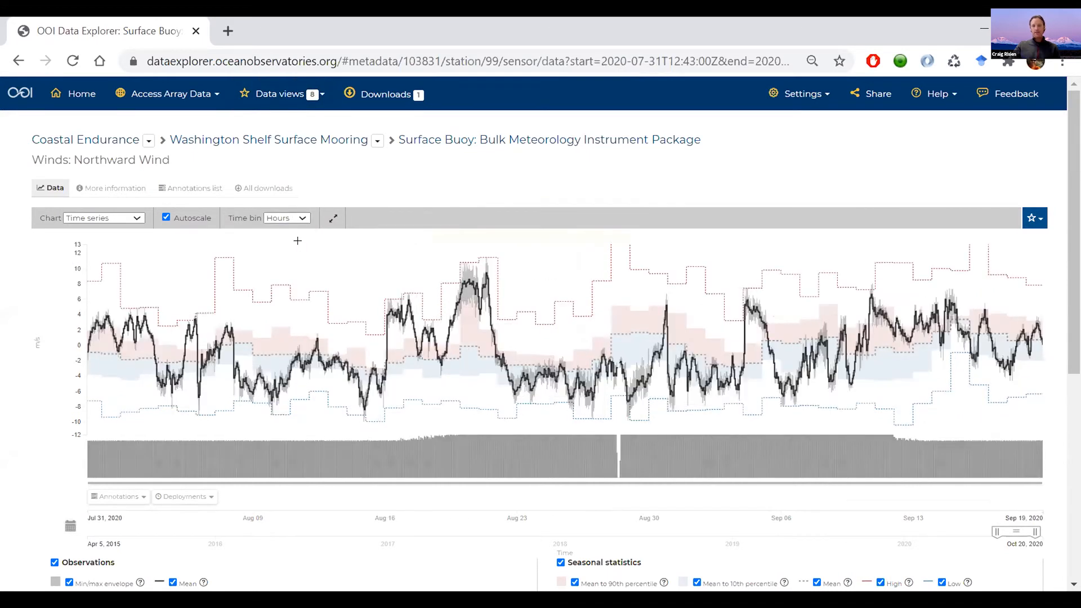
click(286, 218)
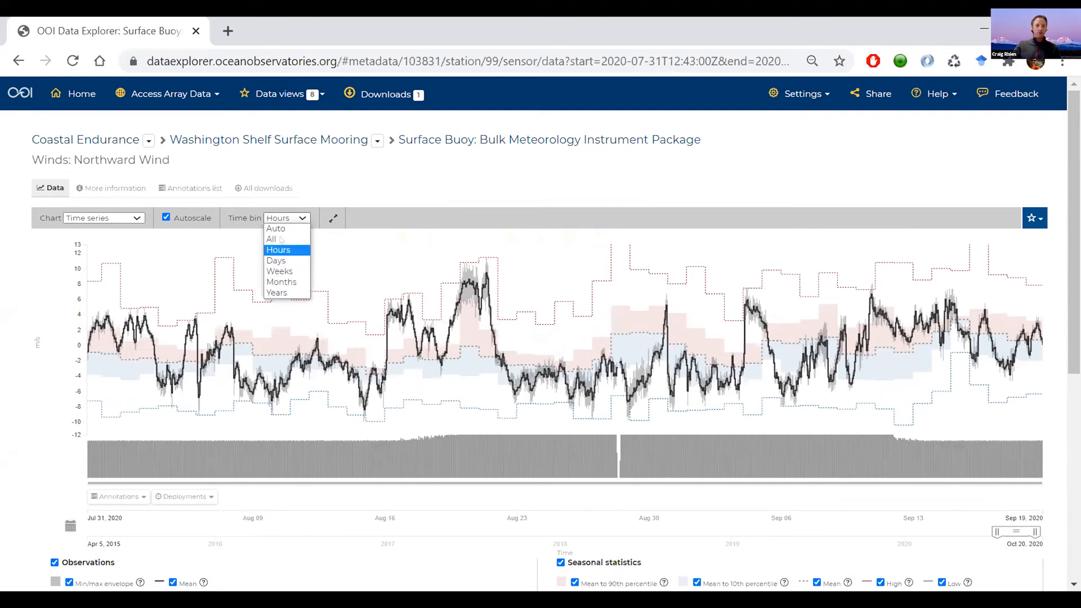
click(275, 271)
click(286, 219)
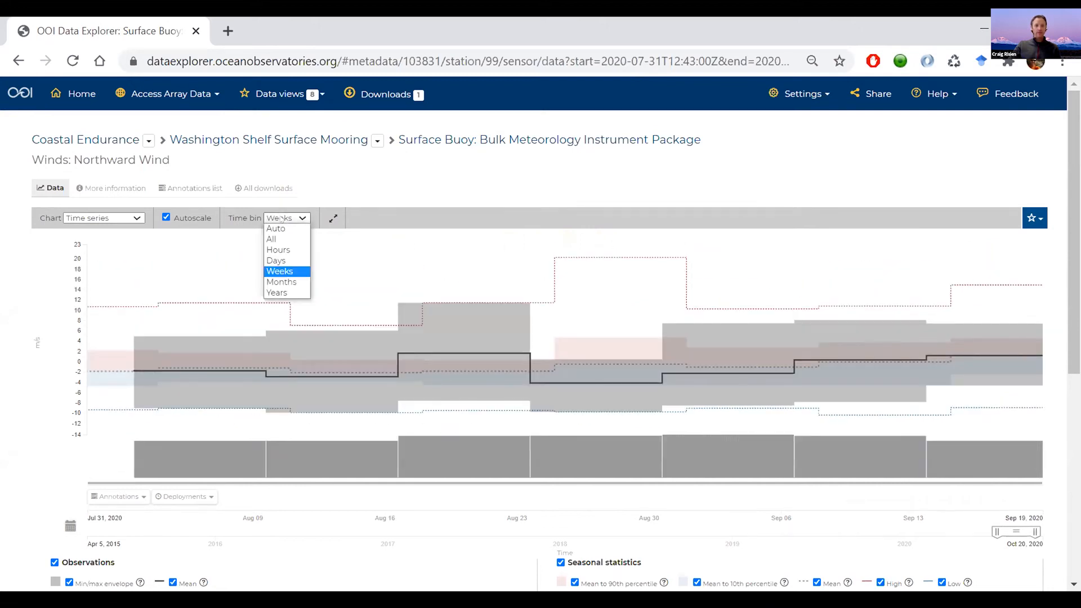
click(274, 250)
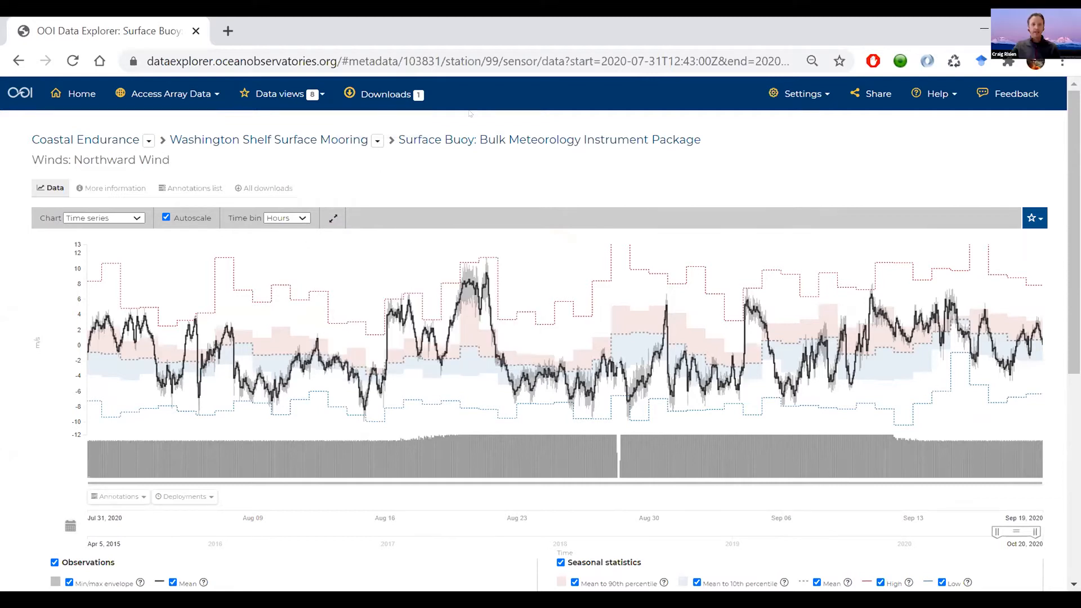
mouse_move(456, 259)
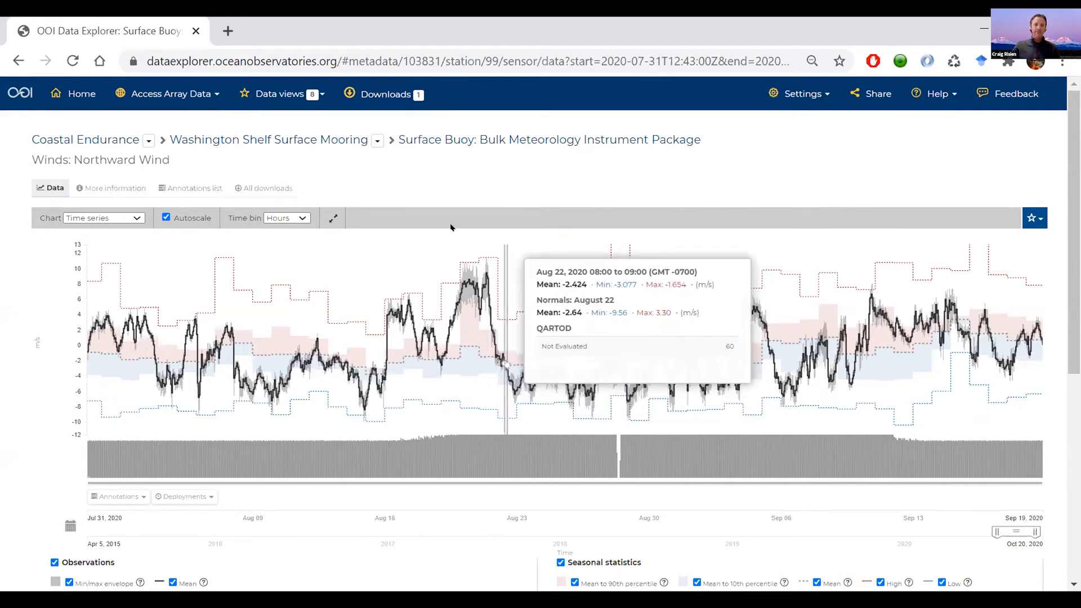
Switch to the Washington Inshore Surface Piercing Profiler Mooring within the Coastal Endurance array.
click(372, 141)
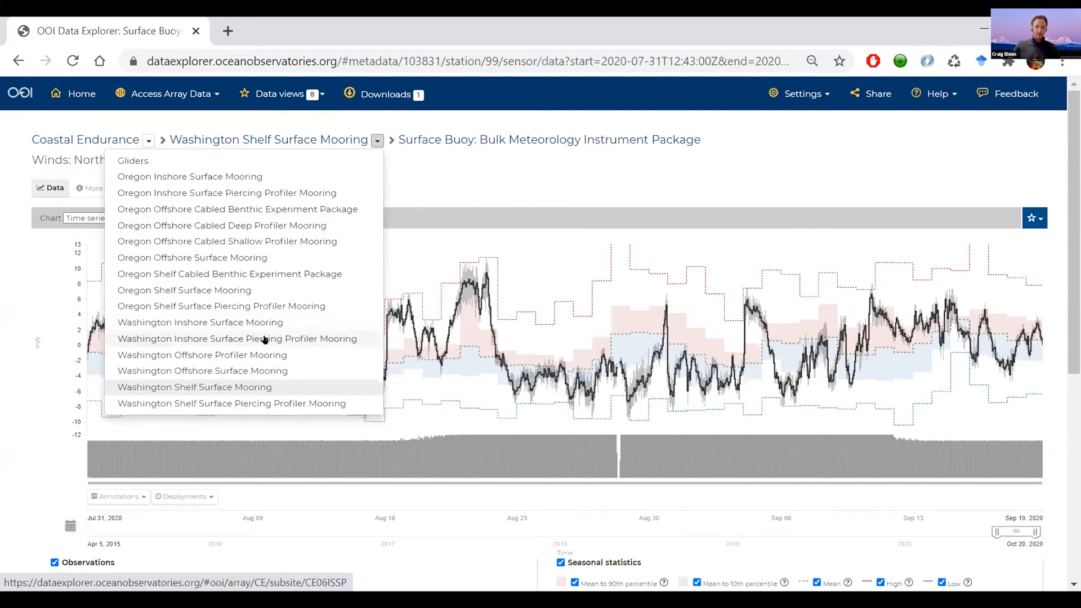
click(377, 140)
click(377, 140)
click(255, 341)
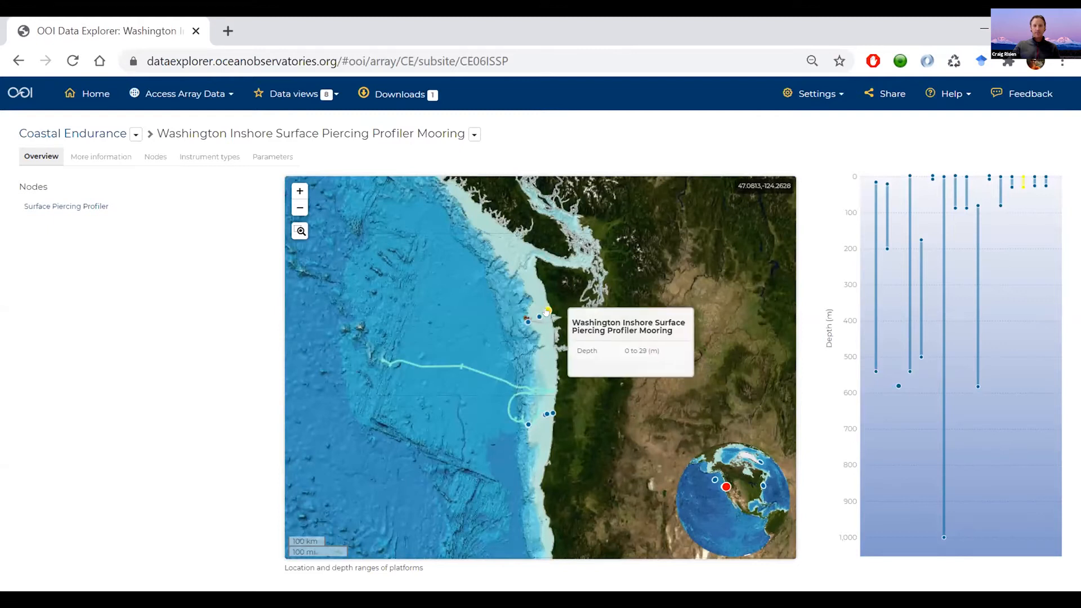
Review the mooring's background information and examine its enlarged diagram, closing the diagram when done.
click(95, 157)
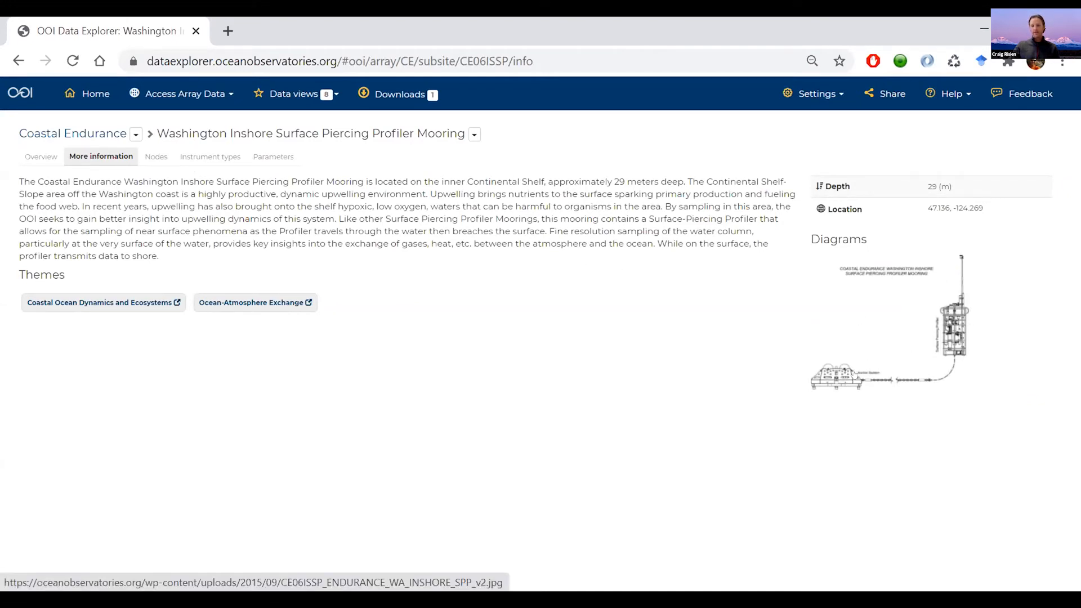
click(952, 327)
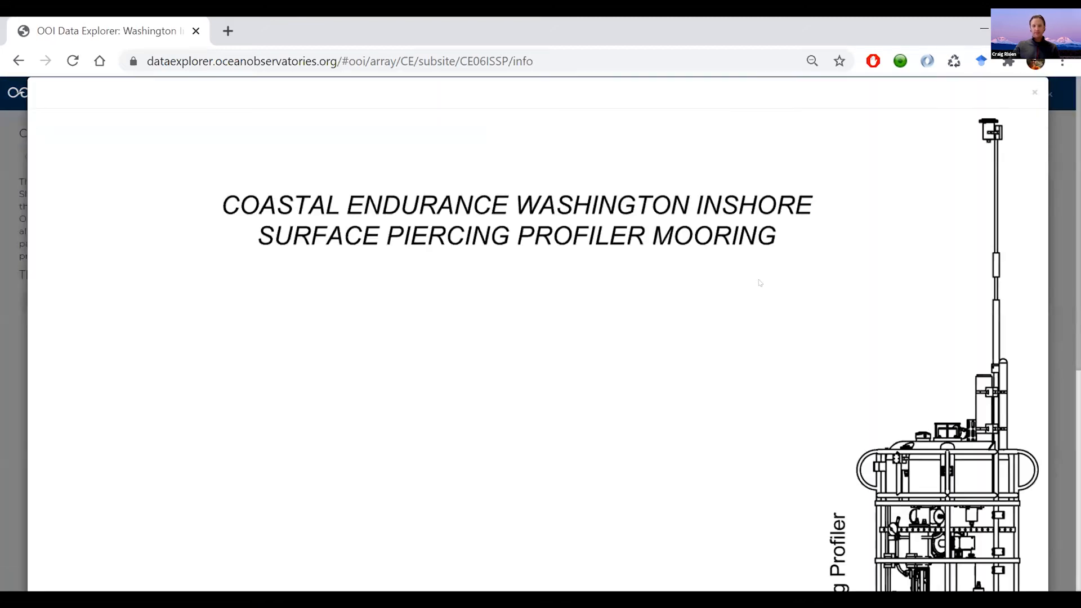
scroll(779, 275, down, 4)
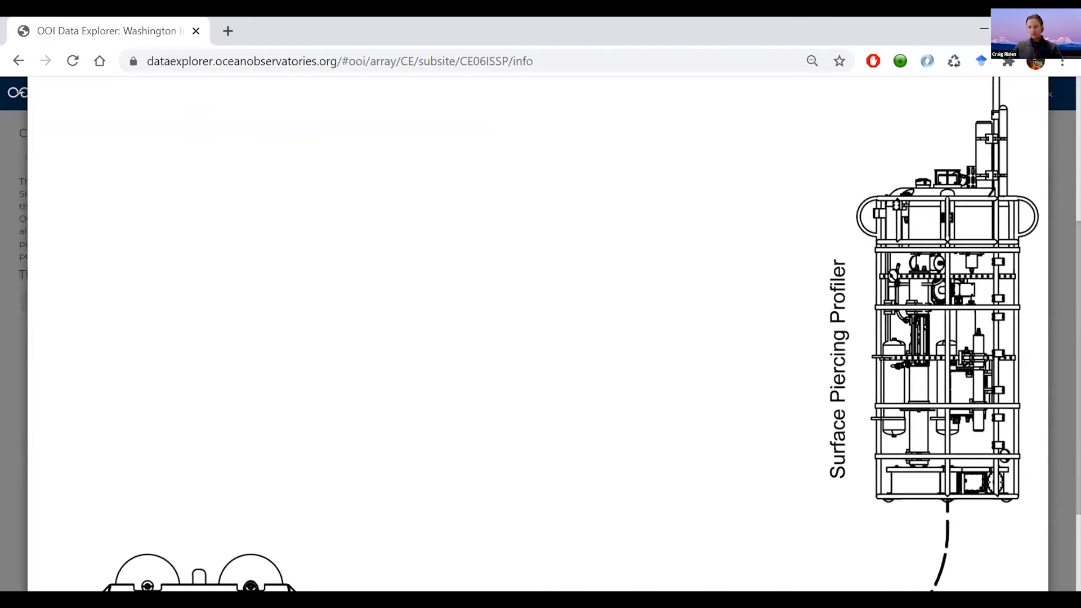
scroll(1030, 140, up, 4)
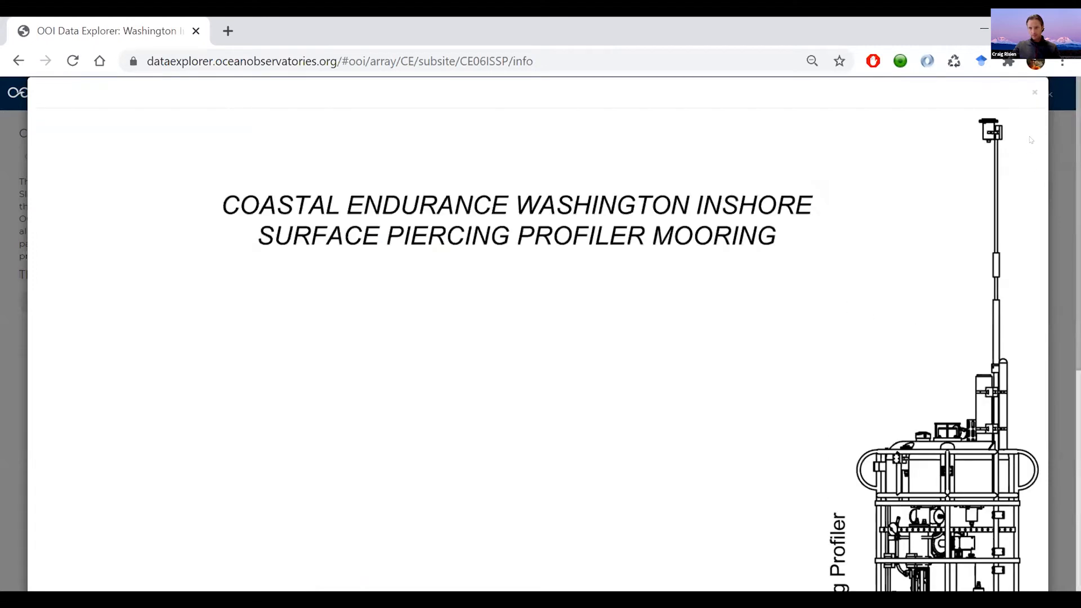
click(1034, 92)
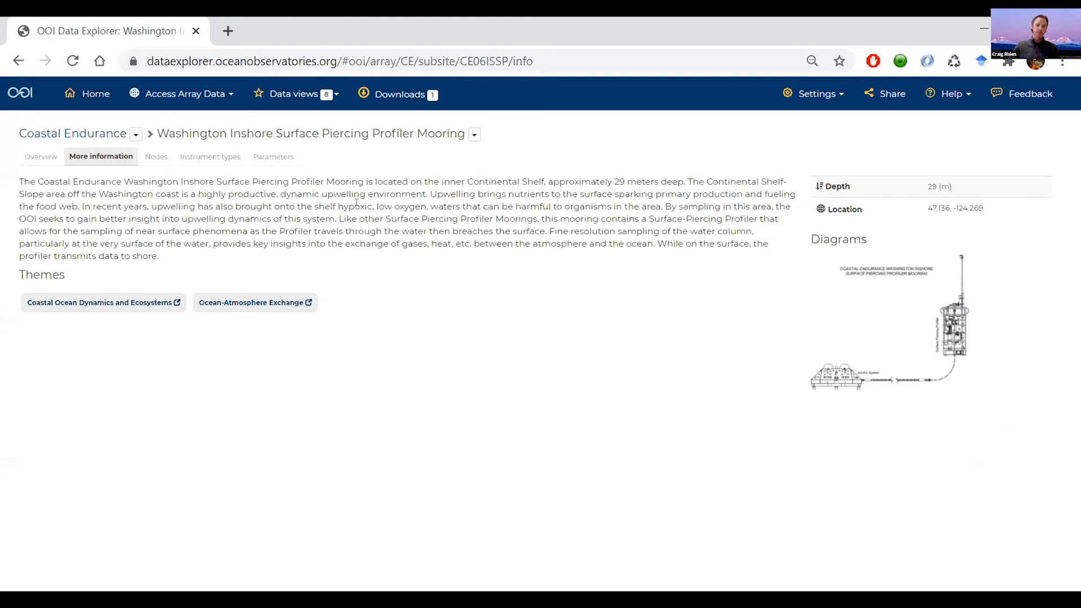
Return to the mooring's overview and open the data charts of its Surface Piercing Profiler node.
click(40, 156)
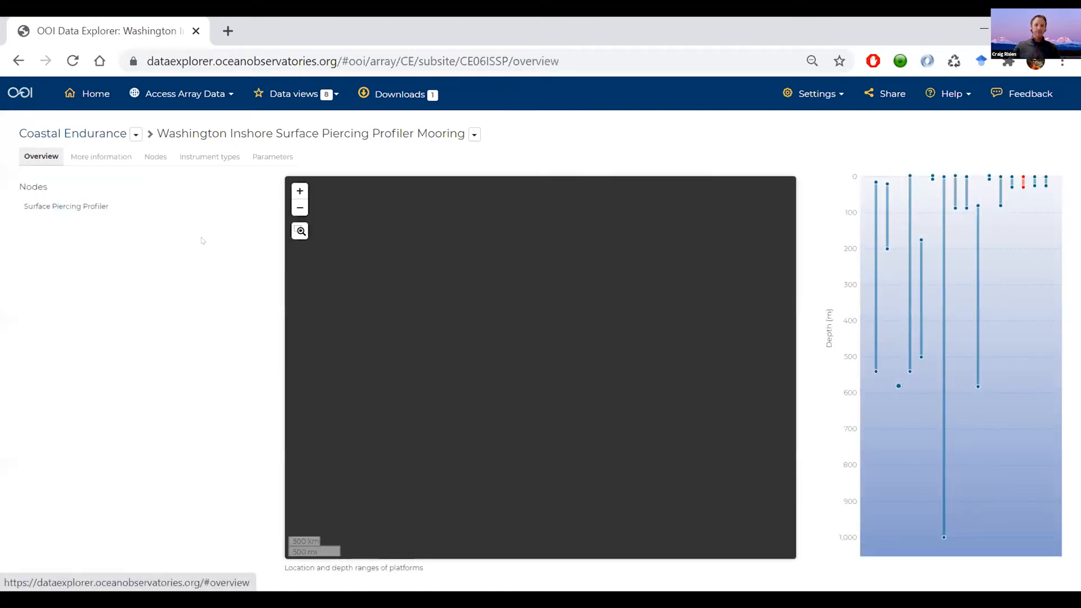
click(60, 207)
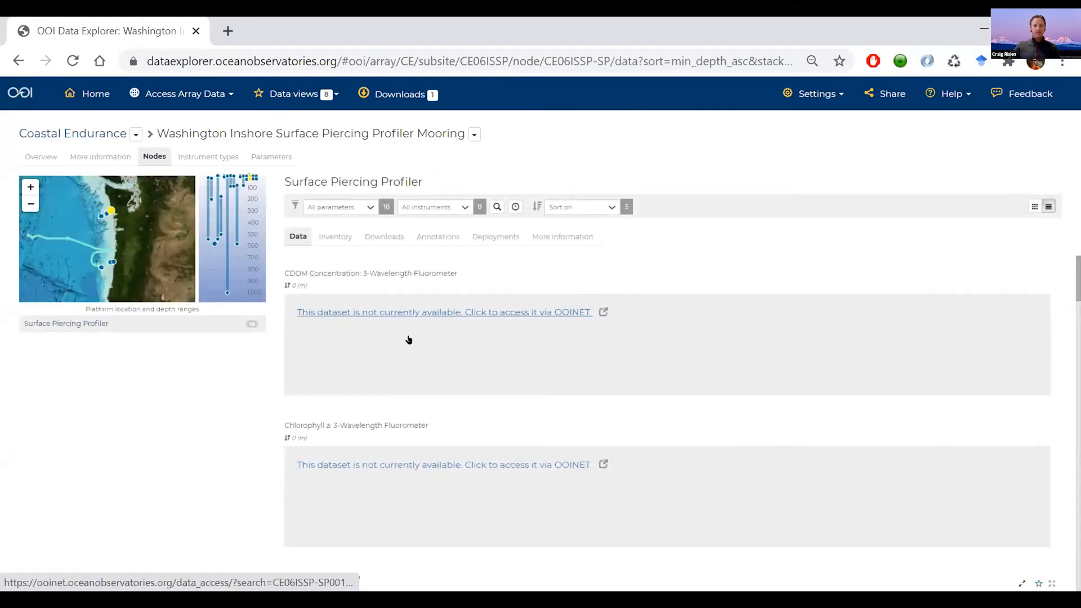
scroll(409, 340, down, 5)
scroll(409, 339, up, 5)
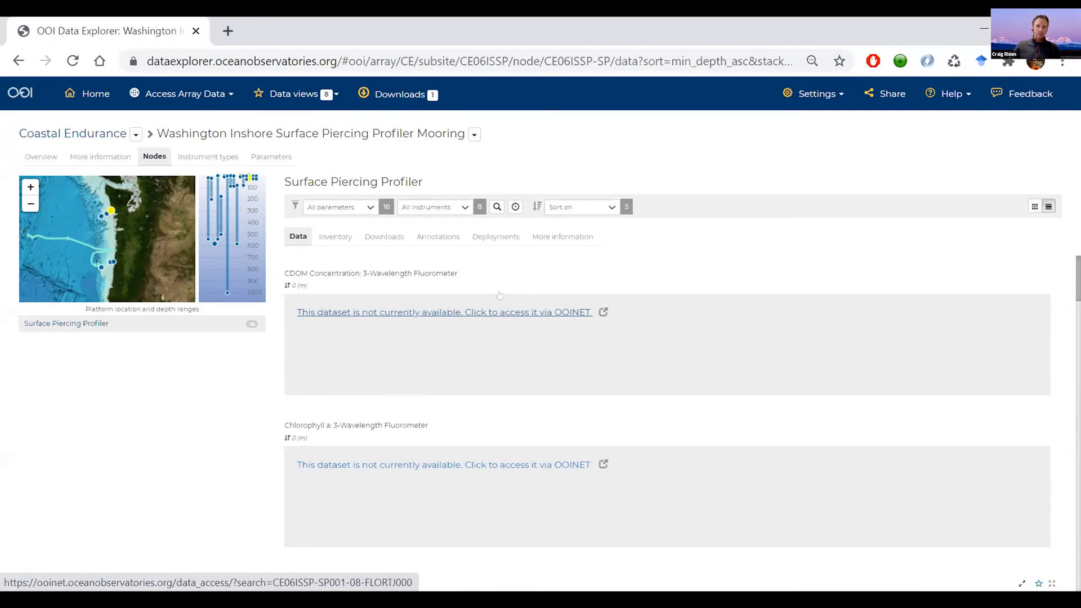
Look through the profiler's charts and open Oxygen: Mole Concentration Of Dissolved Molecular Oxygen In Sea Water.
scroll(478, 298, down, 5)
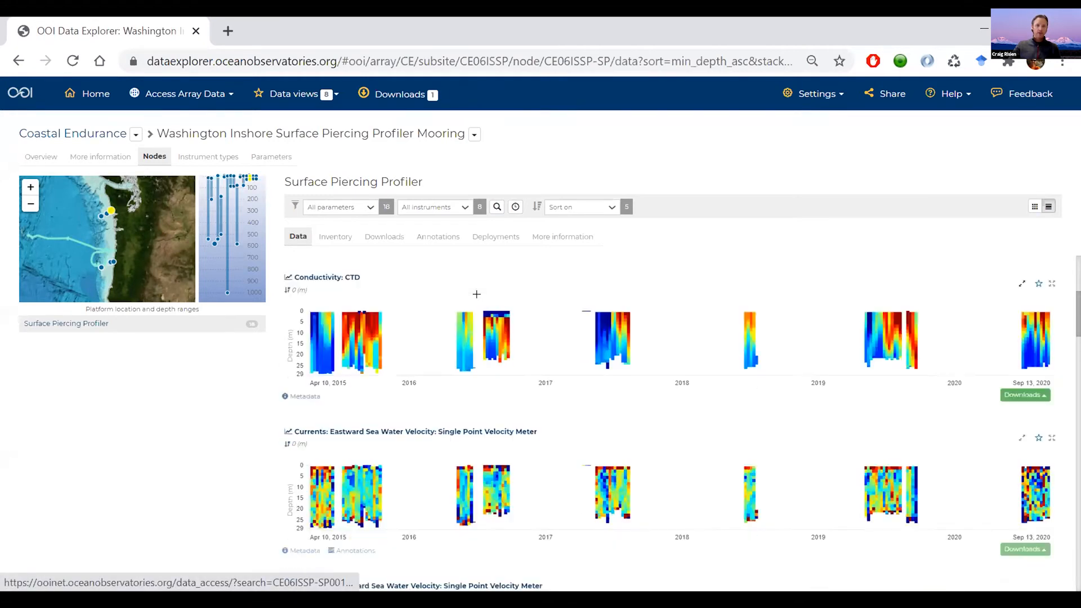
scroll(476, 294, down, 1)
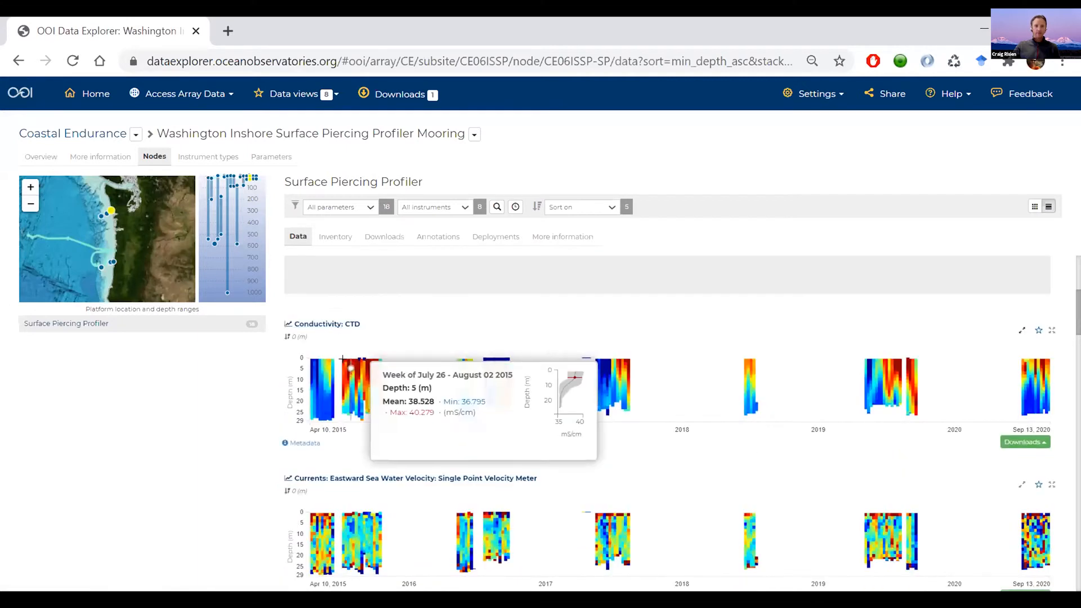
scroll(415, 391, down, 3)
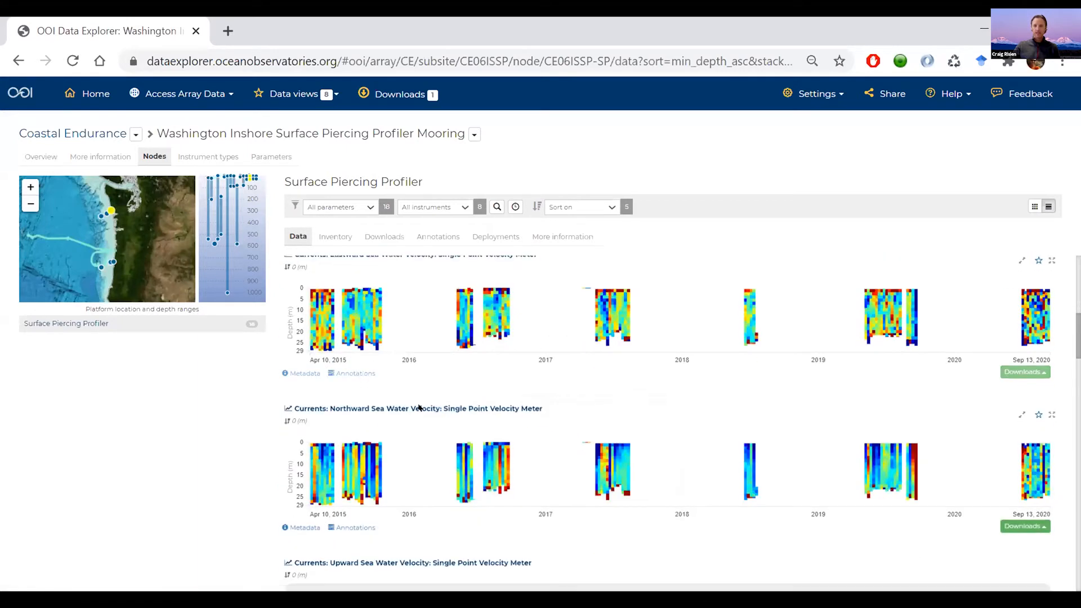
scroll(415, 400, down, 5)
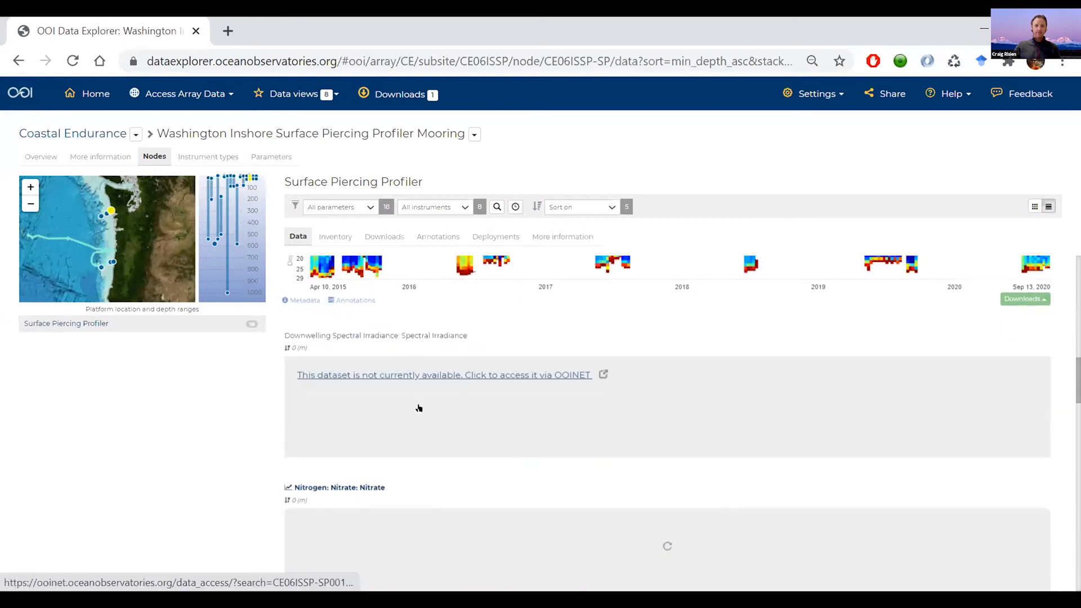
scroll(419, 407, down, 3)
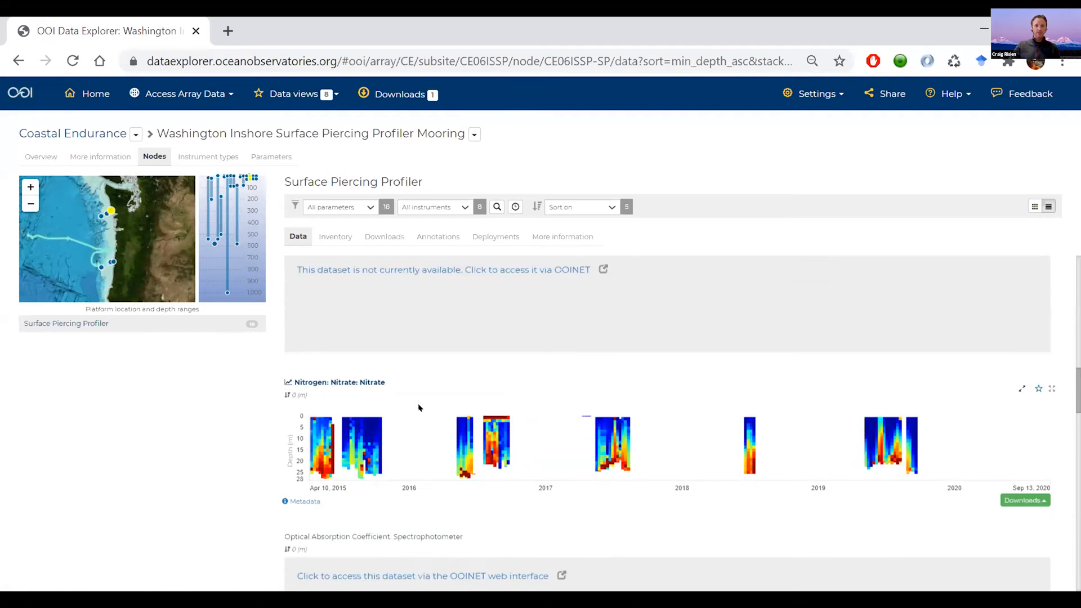
scroll(419, 407, down, 5)
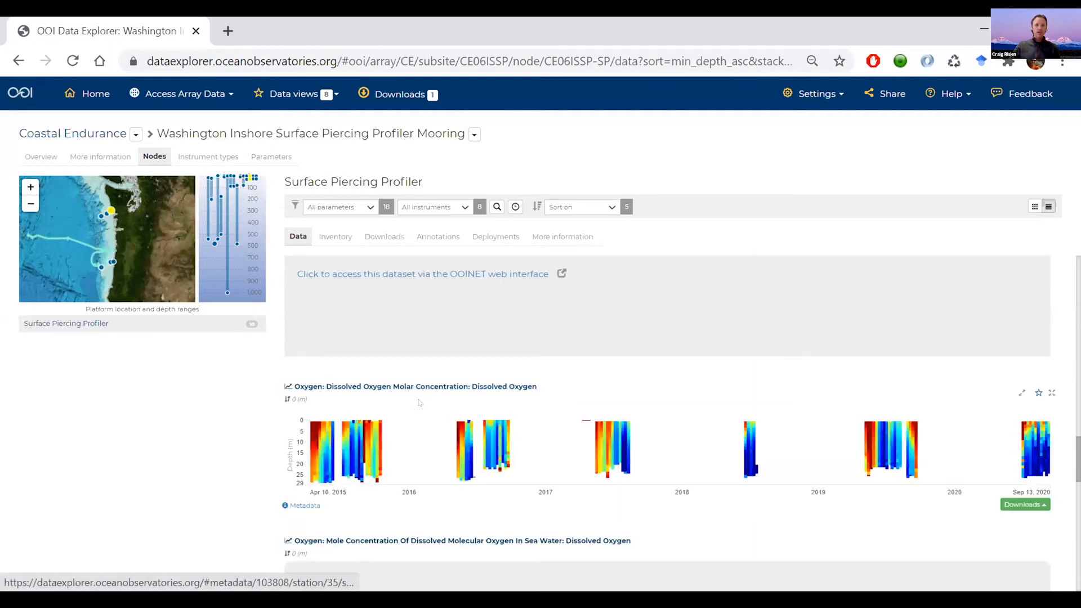
scroll(419, 402, down, 5)
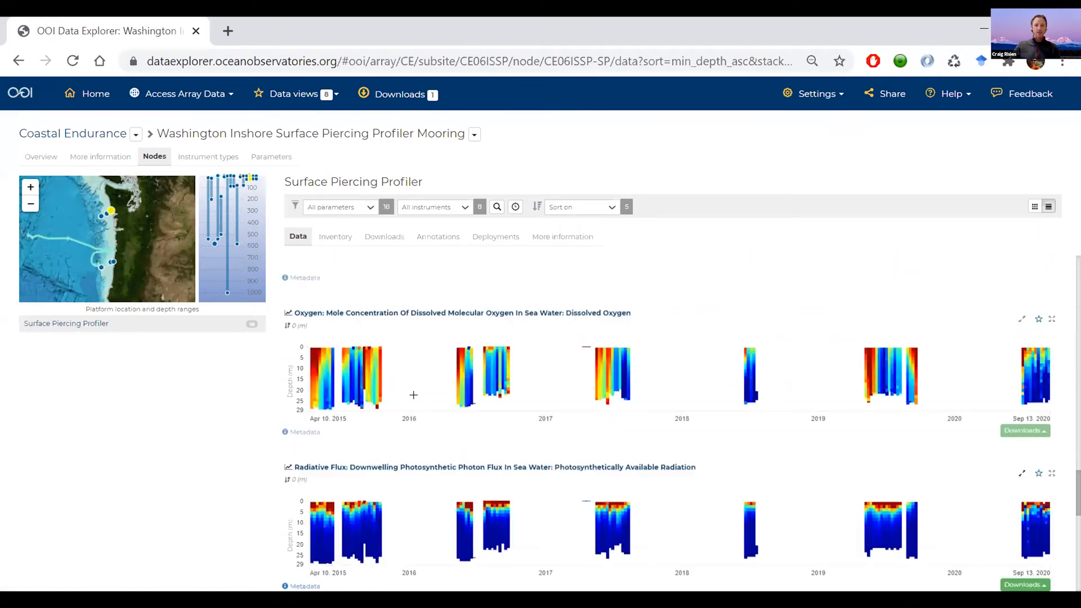
scroll(459, 327, up, 3)
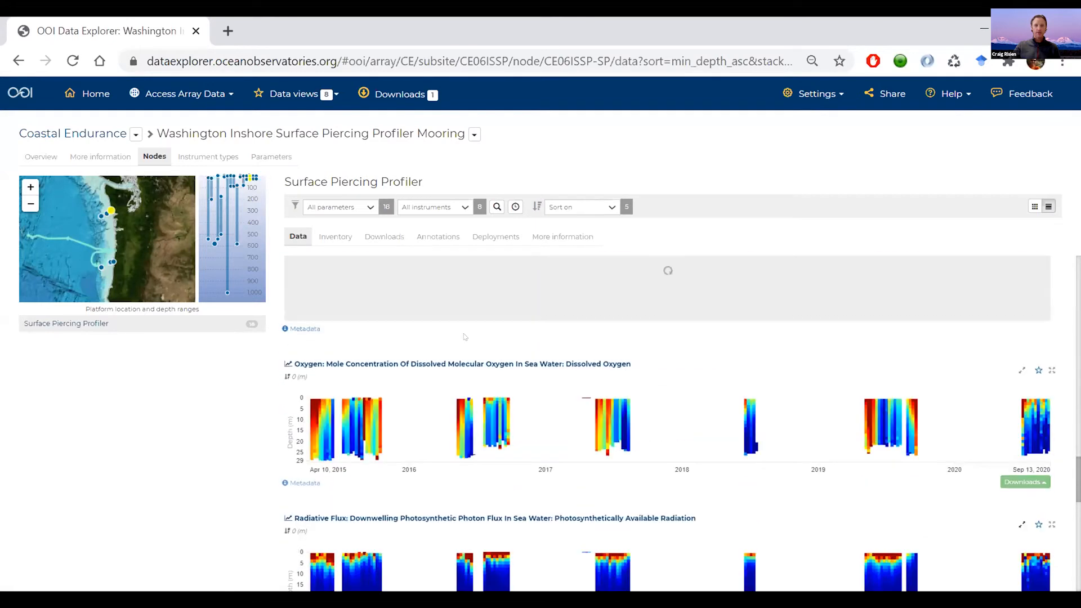
scroll(462, 332, down, 2)
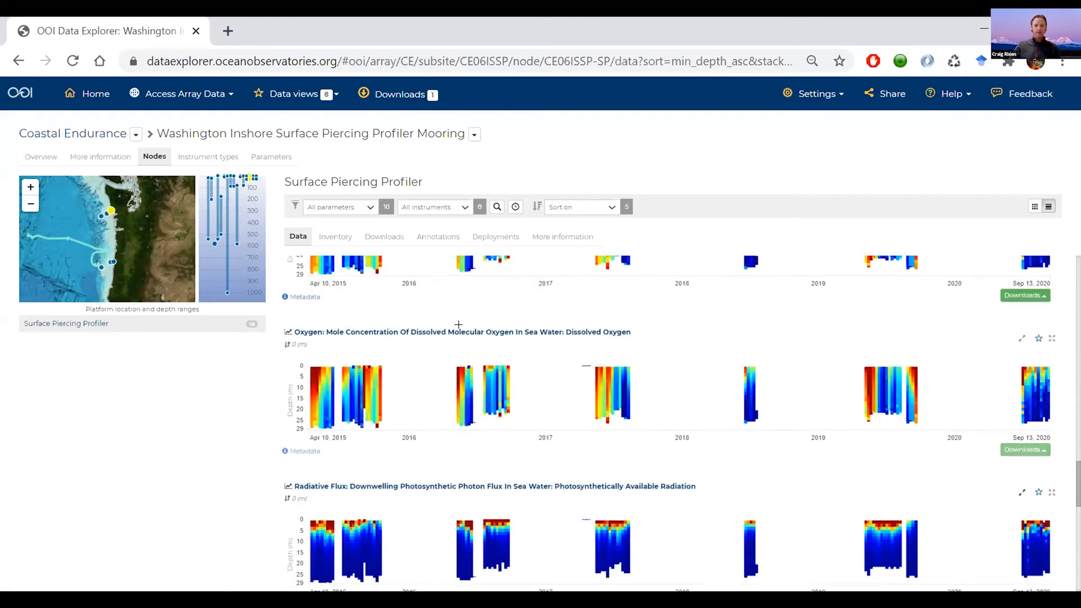
scroll(458, 330, up, 2)
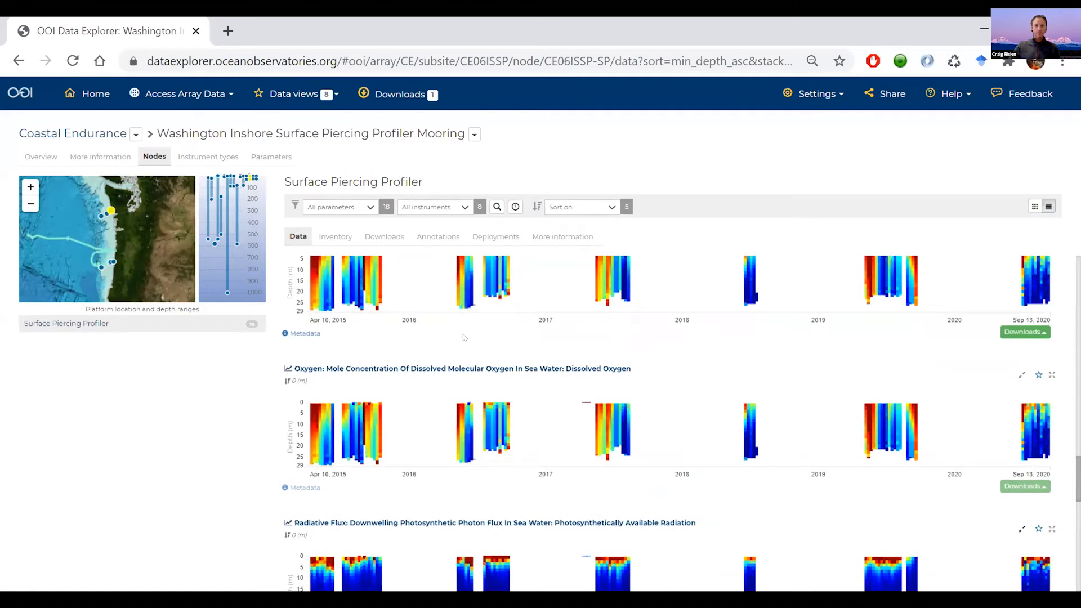
scroll(464, 336, up, 2)
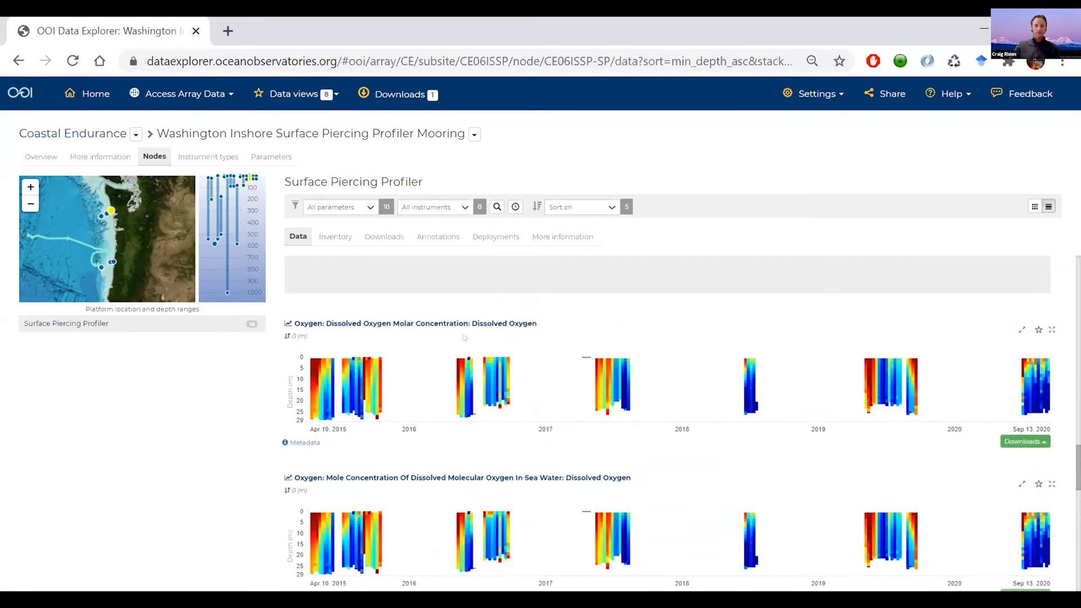
click(508, 478)
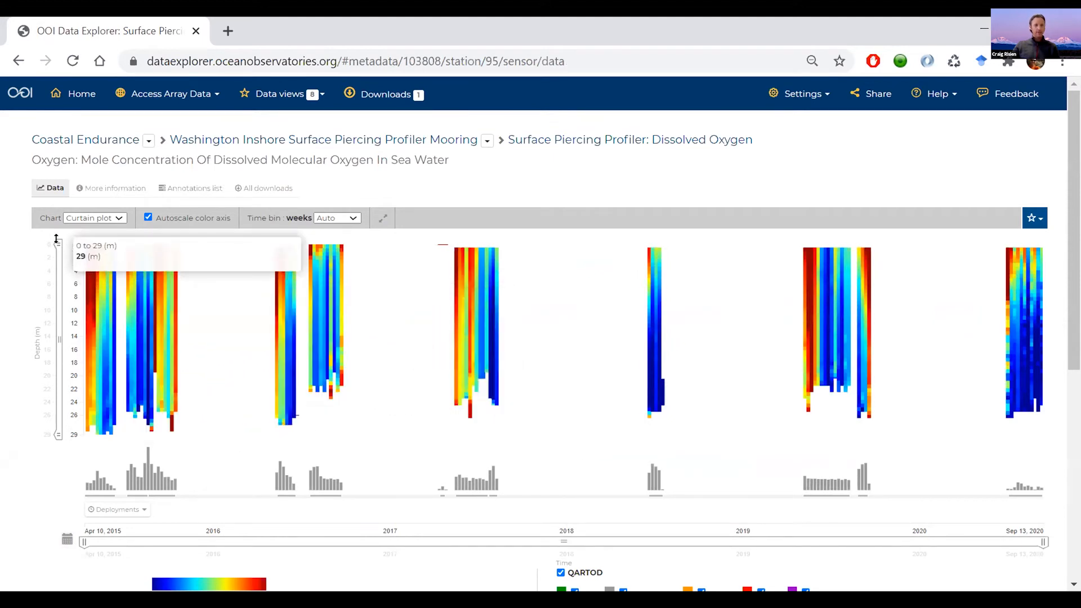
Try narrowing the depth range of the dissolved oxygen curtain plot, and restore the full 0 to 29 m range.
drag(57, 239, 60, 341)
drag(57, 382, 57, 282)
drag(56, 331, 52, 442)
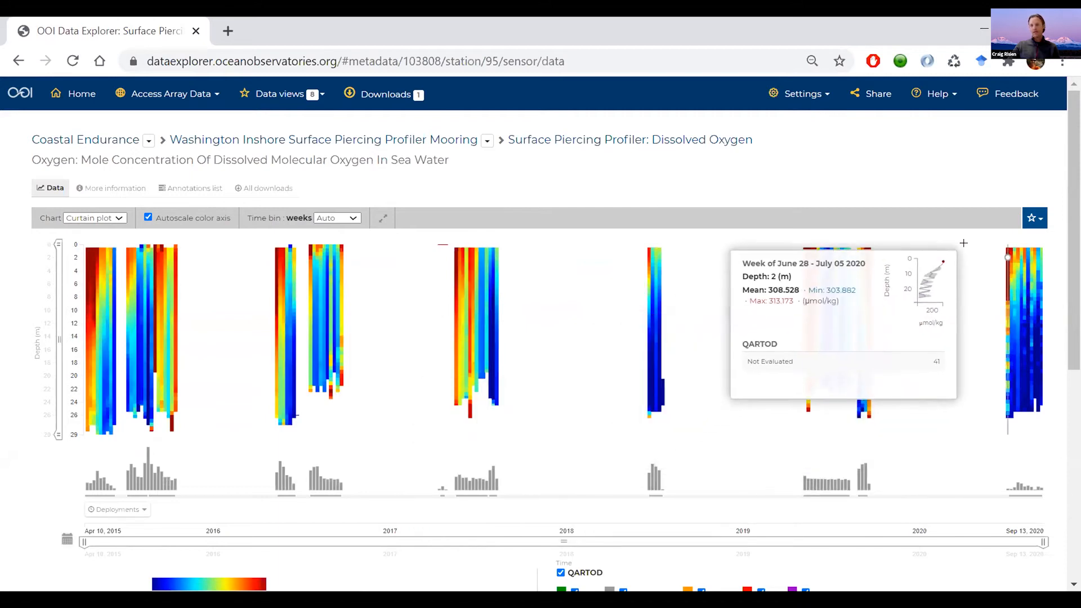
Zoom the dissolved oxygen curtain plot in on about June 2 to September 13, 2020, resetting the first zoom attempt.
drag(973, 250, 1044, 423)
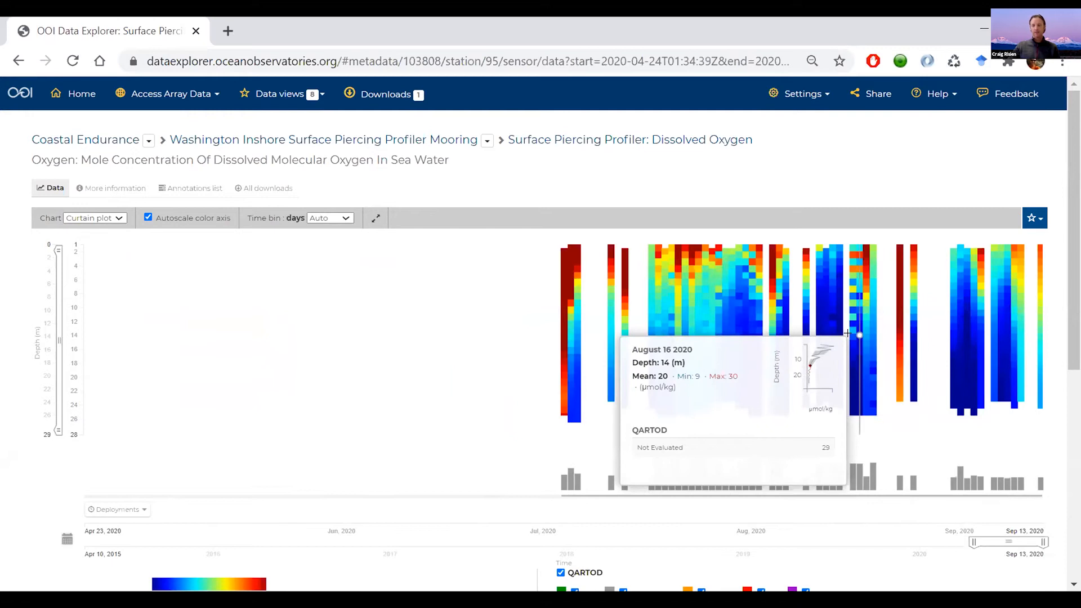
click(375, 219)
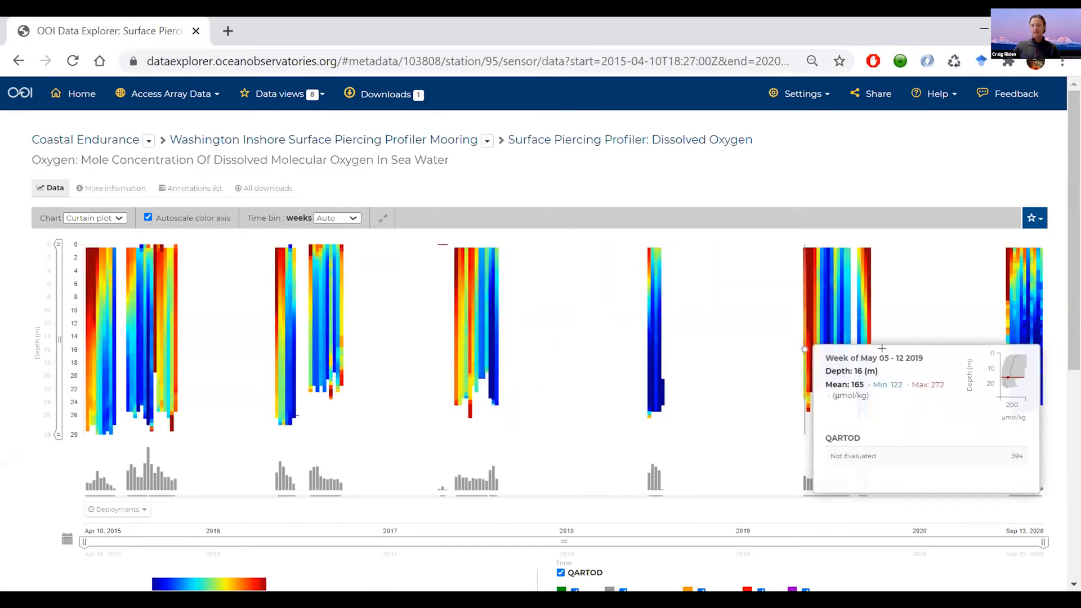
drag(993, 246, 1045, 414)
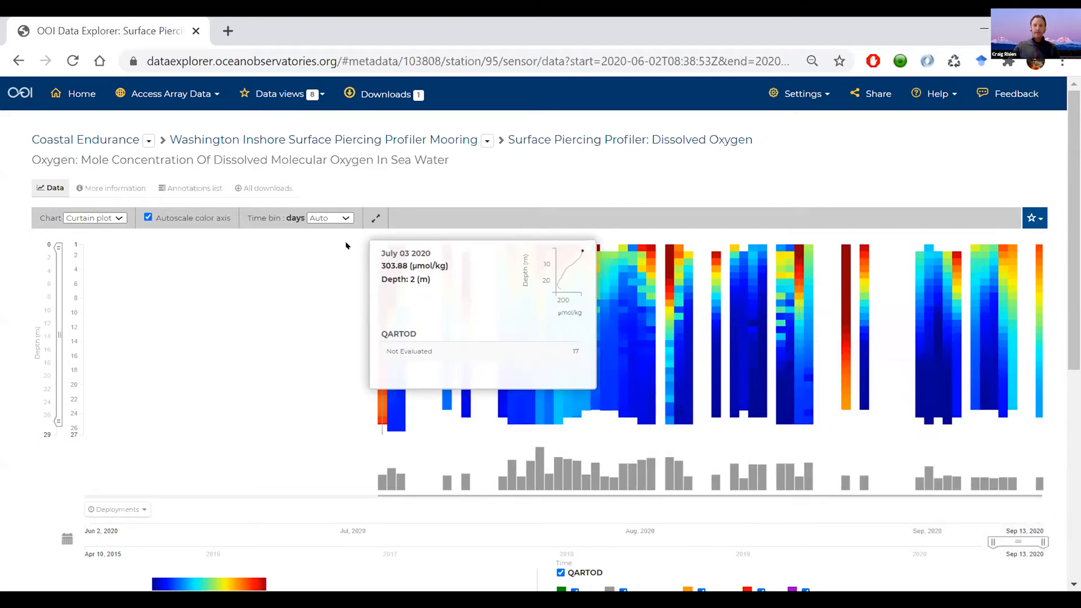
Try an hourly time bin on the dissolved oxygen curtain plot and set the time bin to Days.
click(330, 218)
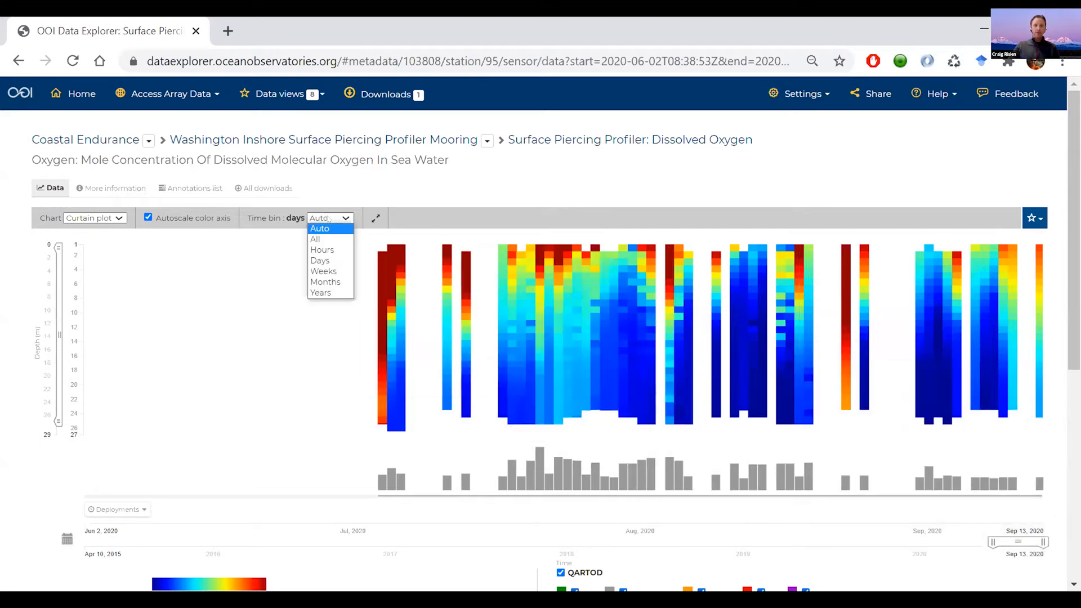
click(330, 254)
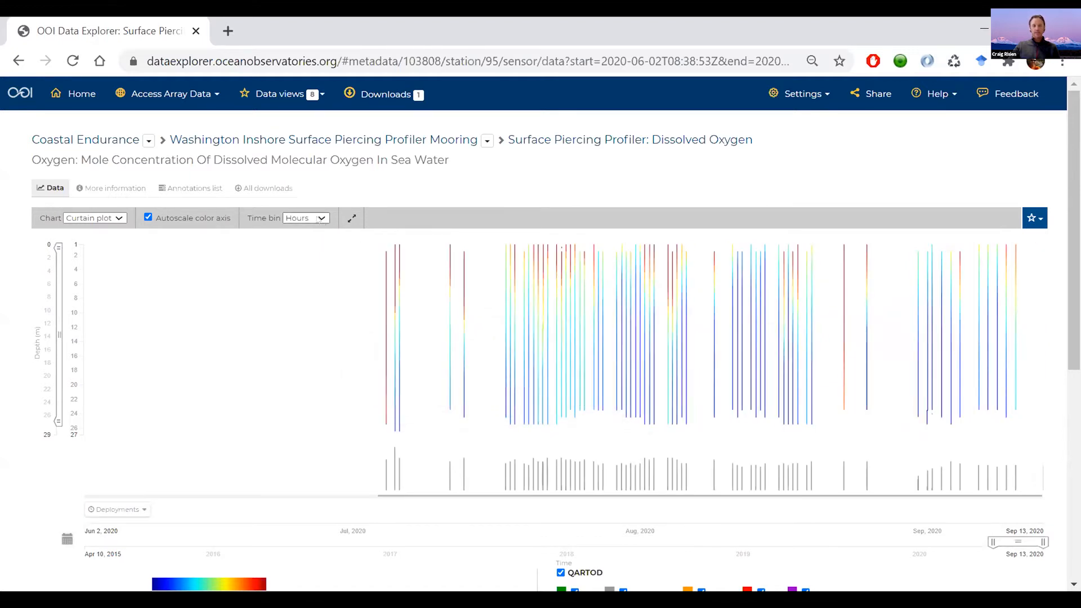
click(318, 218)
click(304, 264)
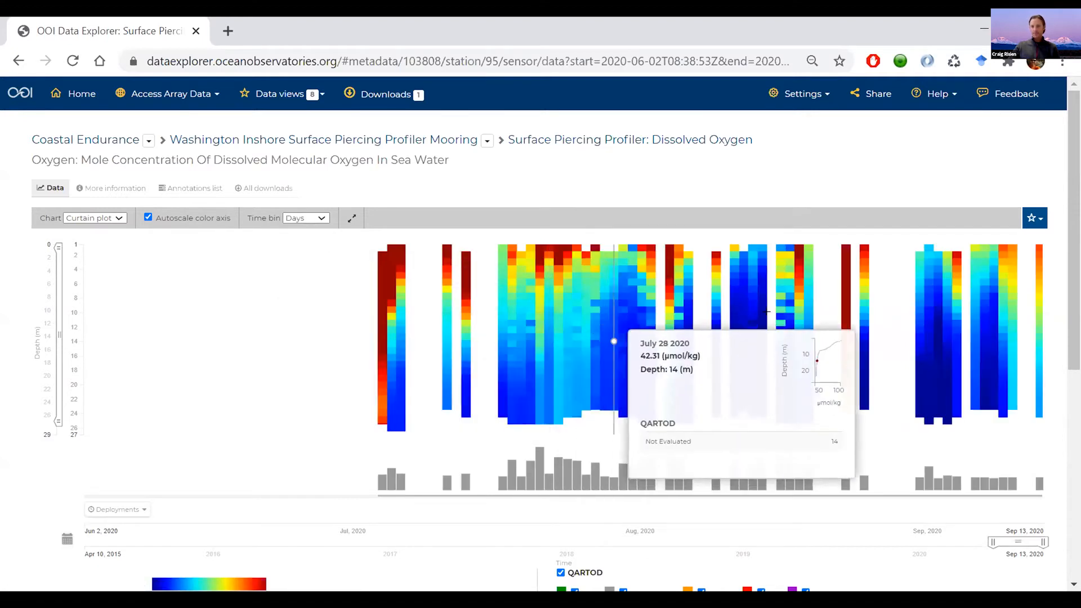
Save the daily dissolved oxygen curtain plot to the "webinar" data view and open that data view.
click(1032, 218)
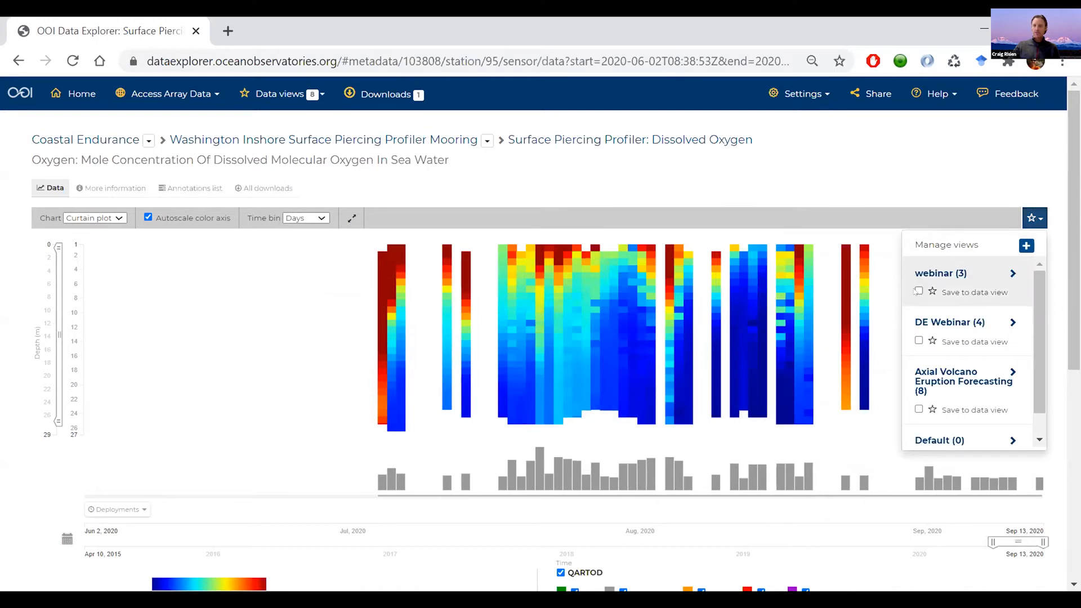
click(918, 291)
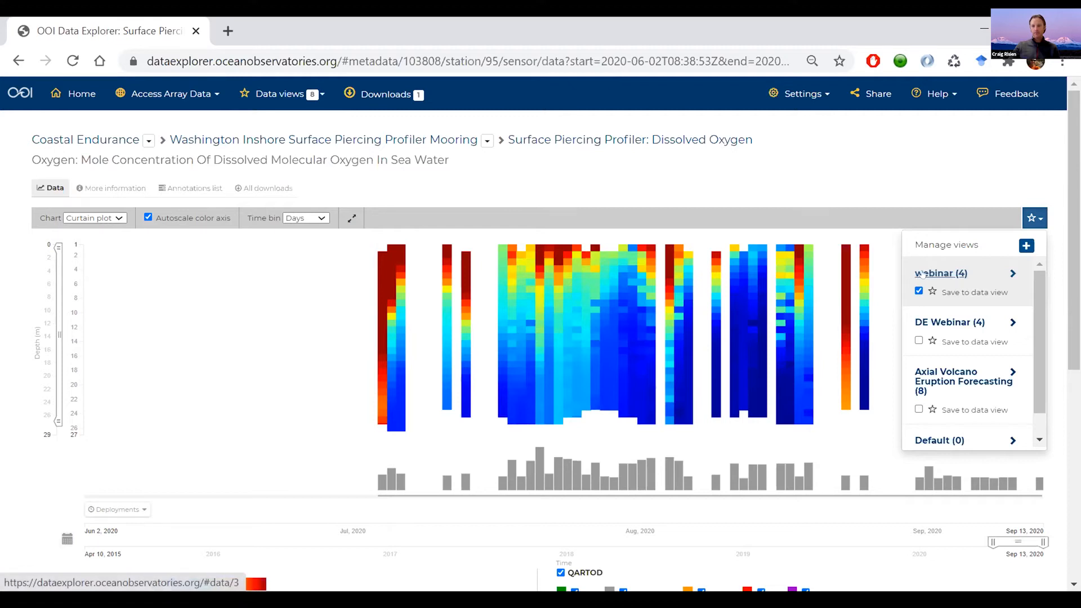
click(318, 94)
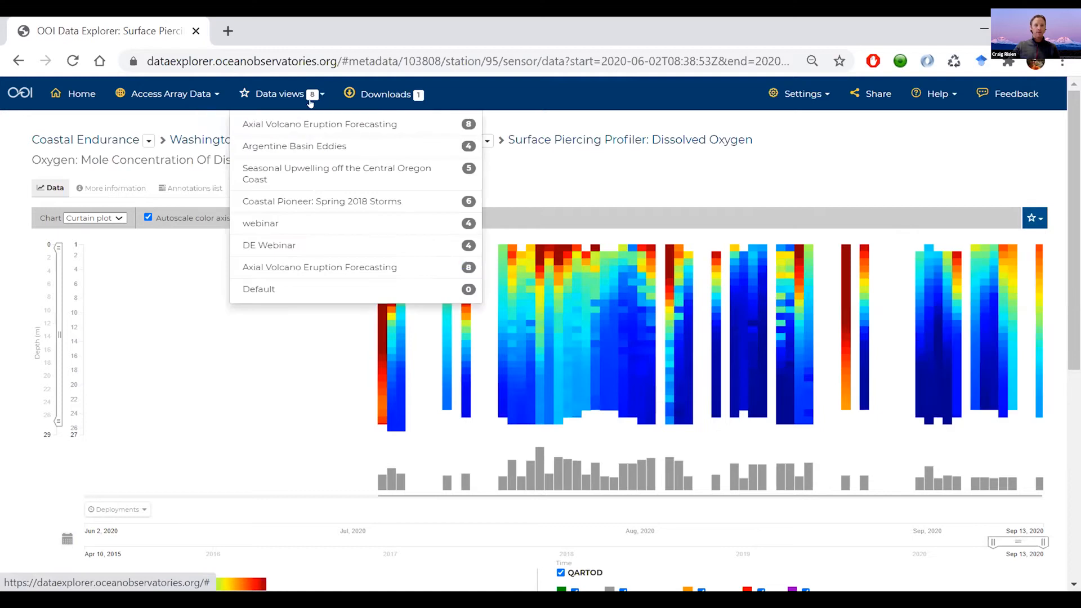
click(260, 223)
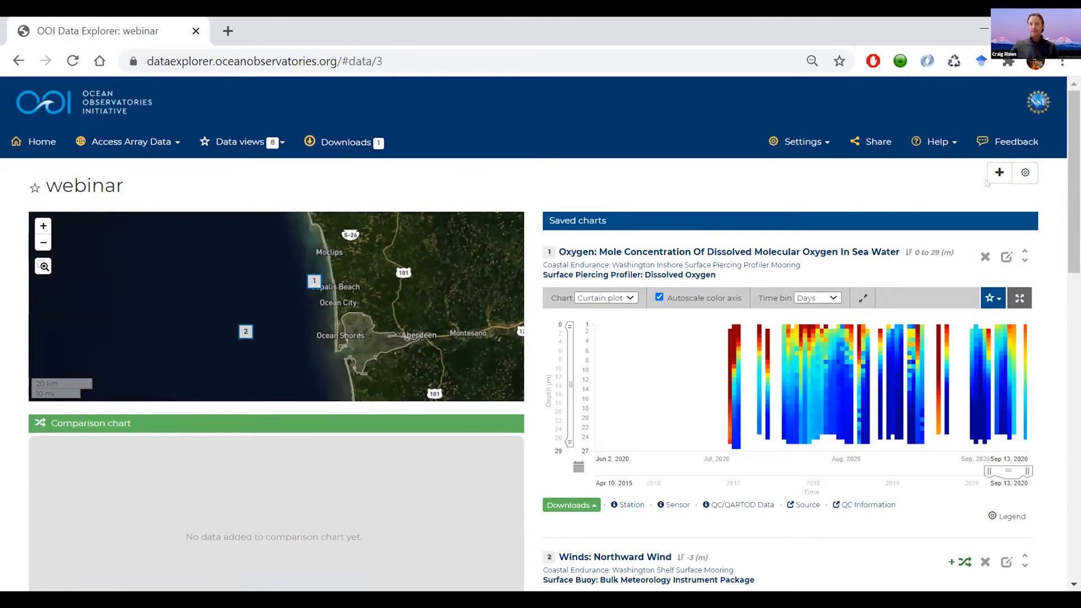
Rename the data view "webinar test" and give it the description "test".
click(1025, 172)
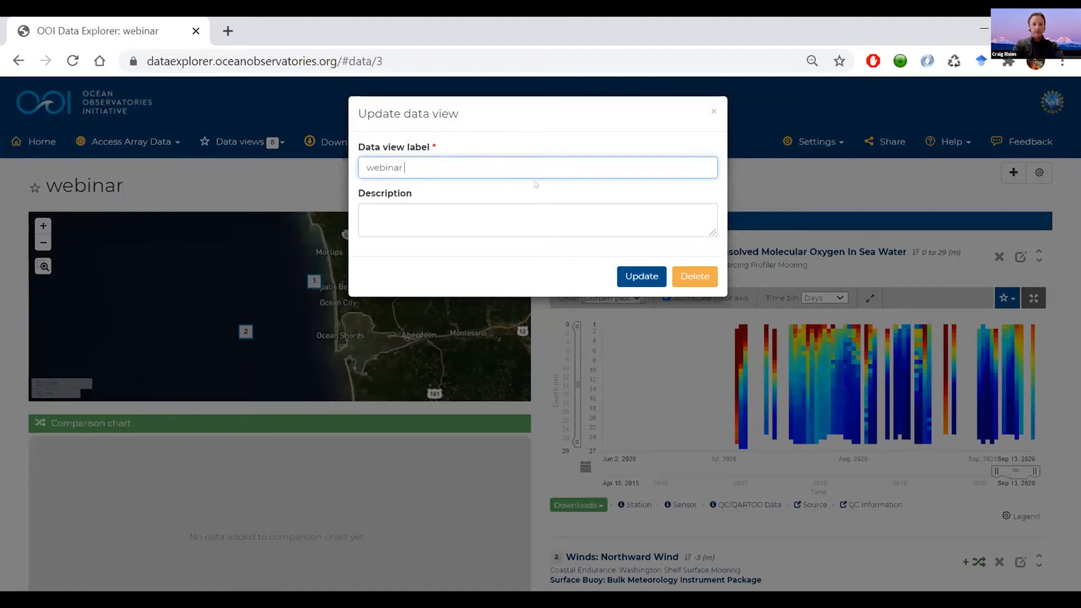
click(518, 204)
text(test)
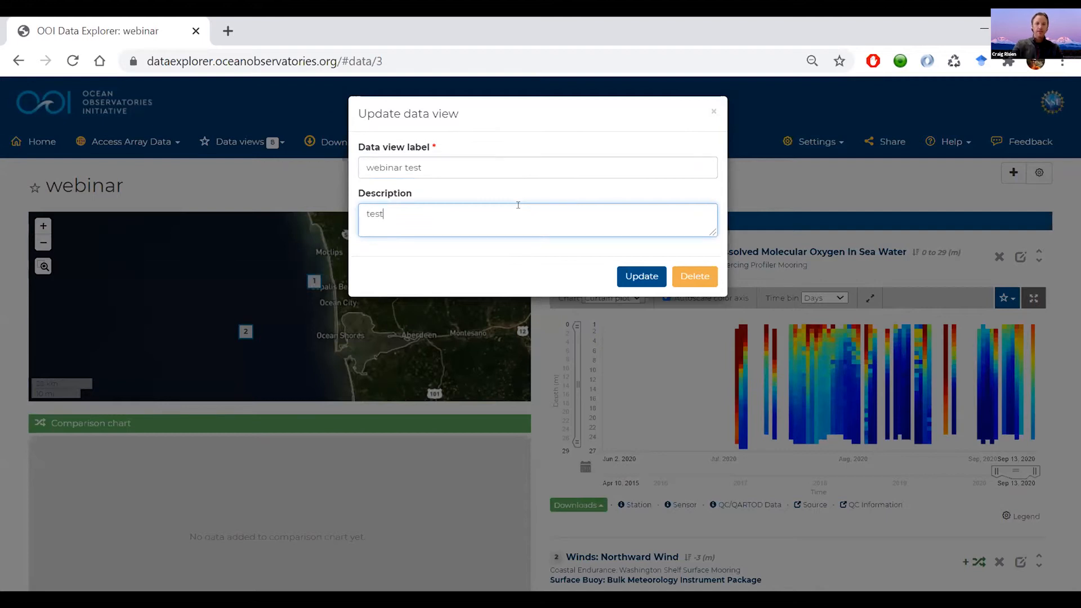
click(643, 278)
click(627, 275)
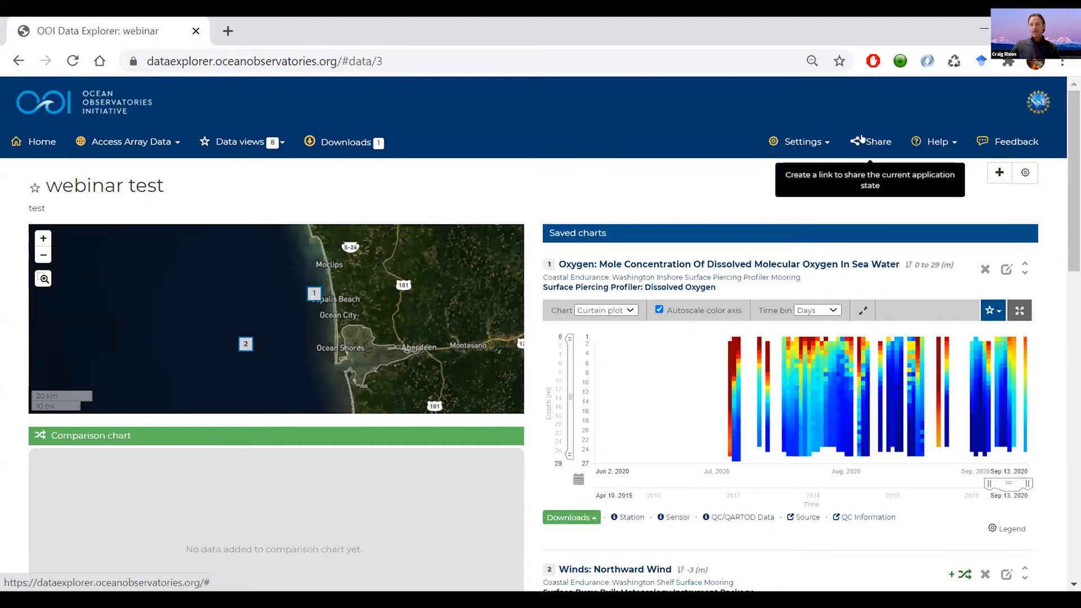
Create a share link for the current data view and select the link text.
click(877, 140)
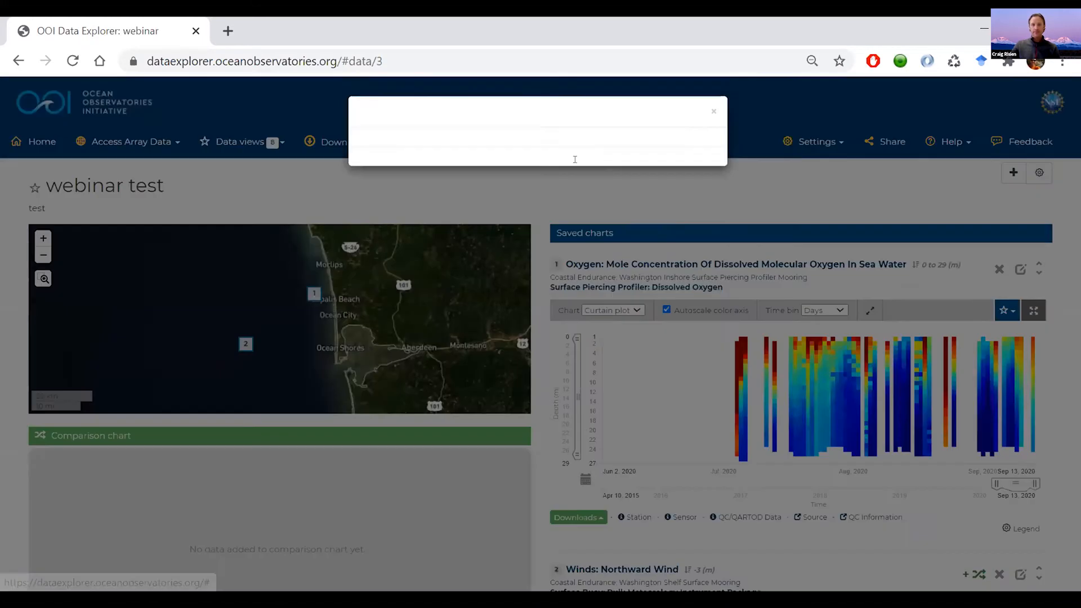
drag(404, 161, 713, 164)
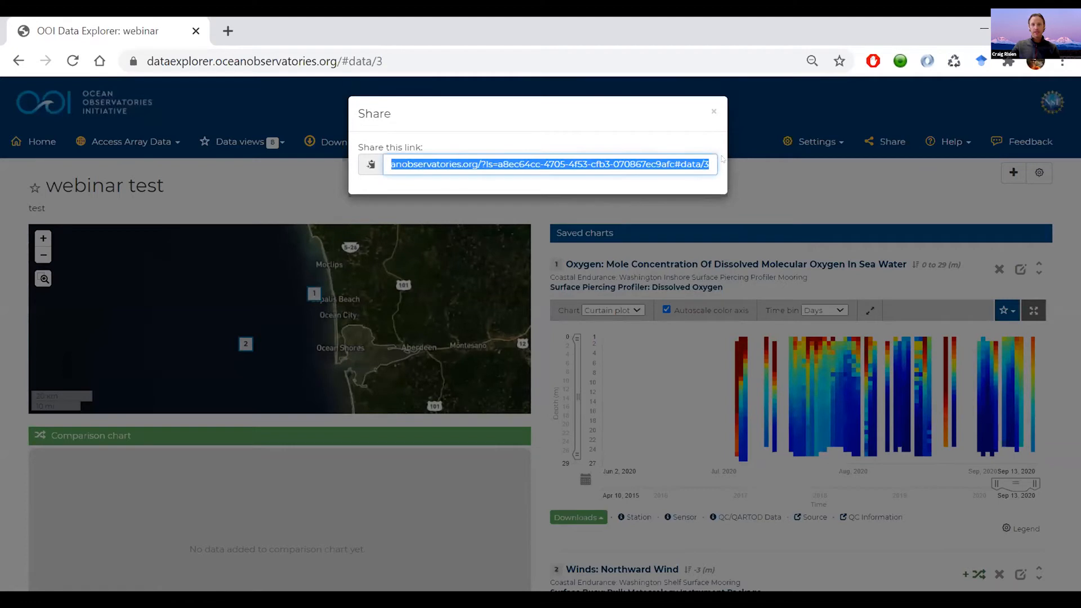
click(711, 113)
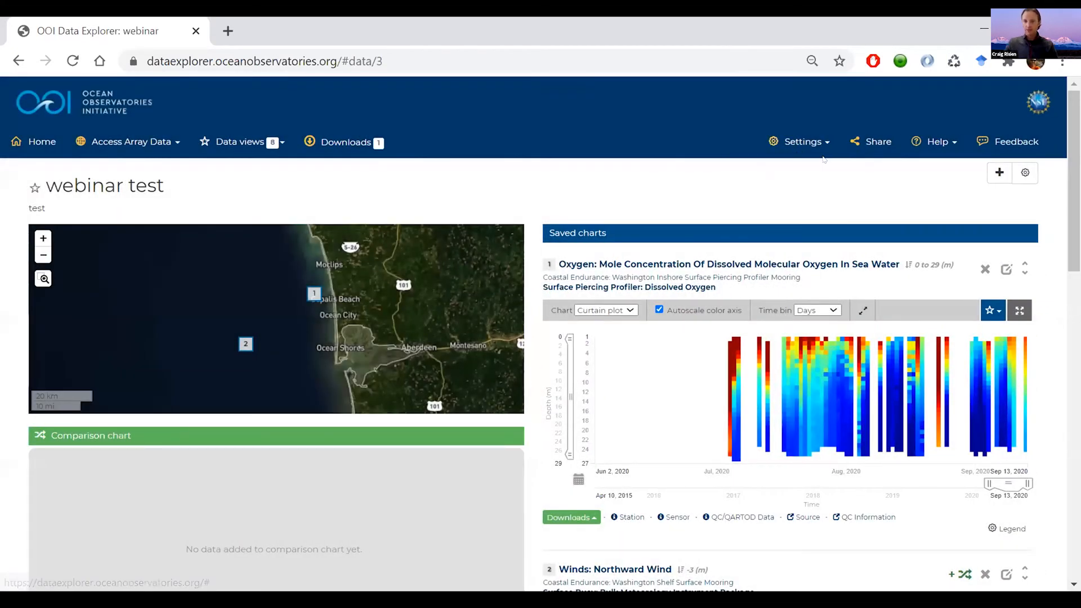
Look over the feedback form without submitting it, and inspect values on the saved dissolved oxygen curtain plot.
click(985, 141)
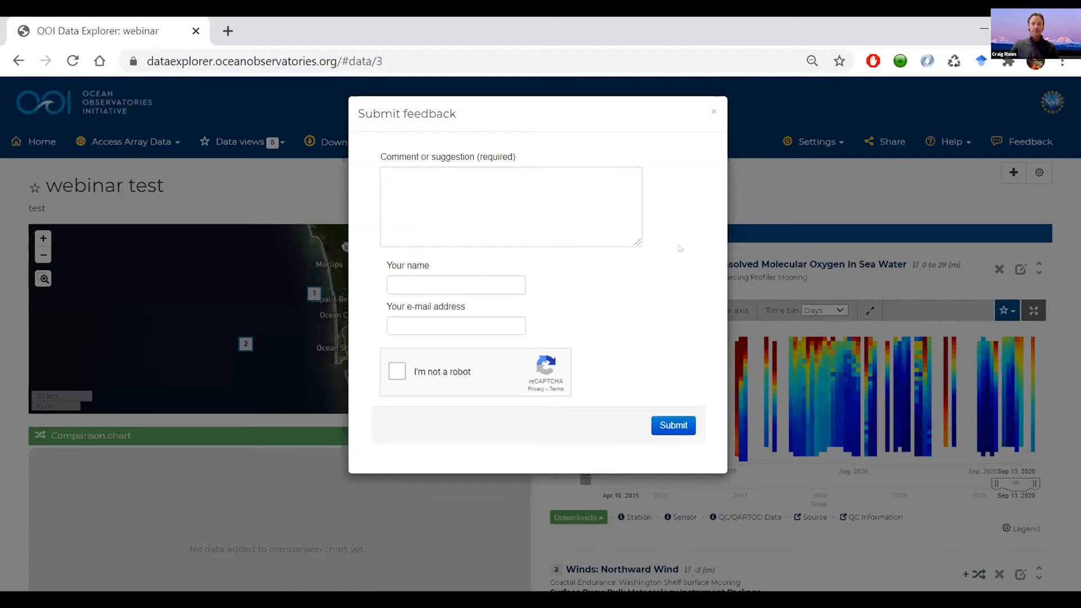
click(712, 112)
scroll(775, 254, down, 2)
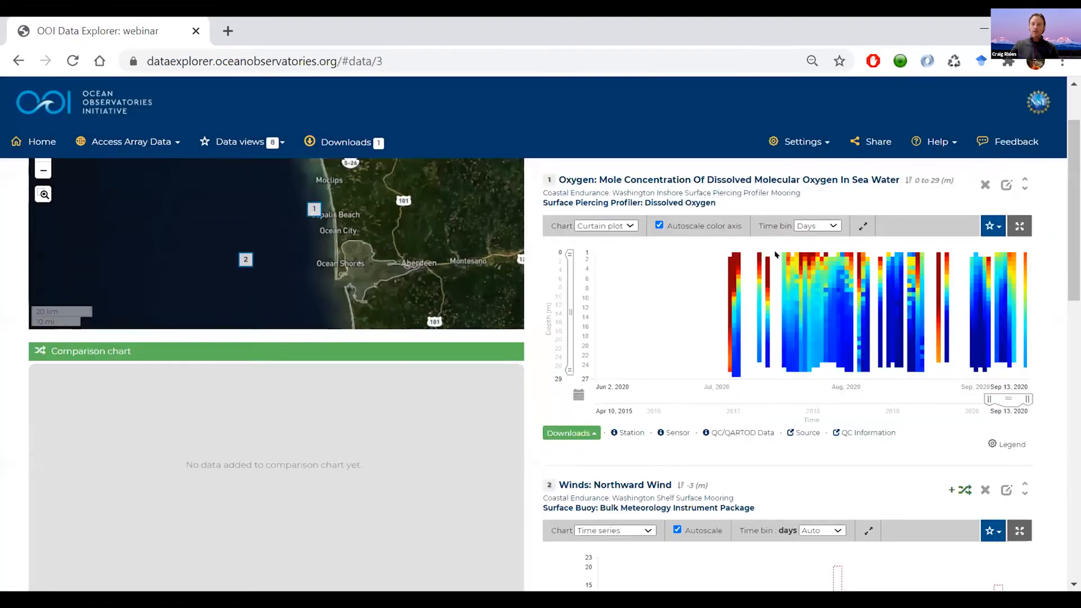
mouse_move(738, 279)
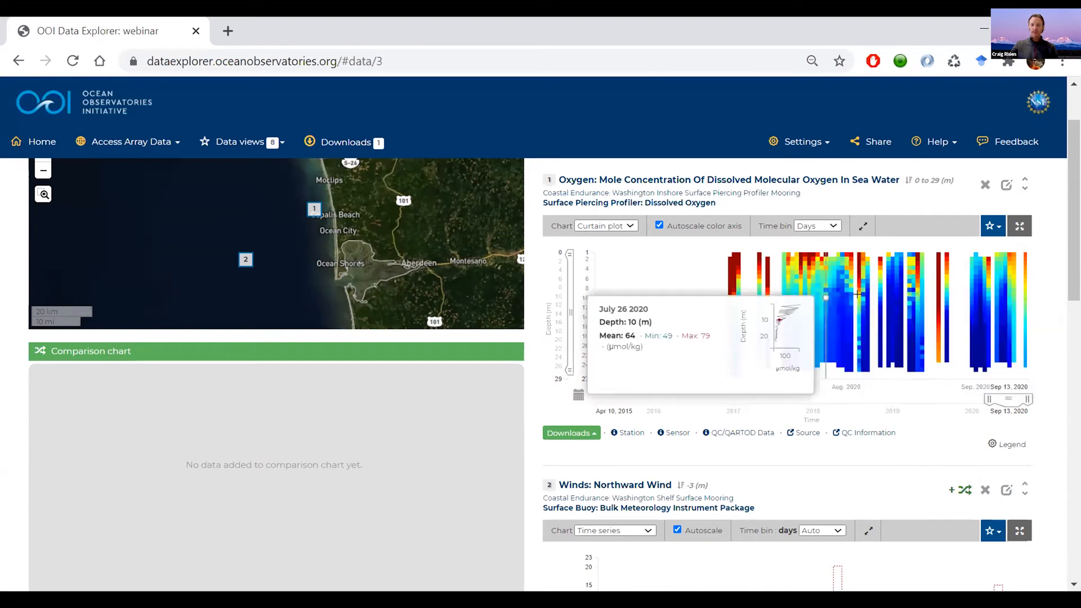
Add the Northward Wind, Water Temperature and seafloor dissolved oxygen time series to the comparison chart.
scroll(855, 293, down, 3)
scroll(855, 293, down, 1)
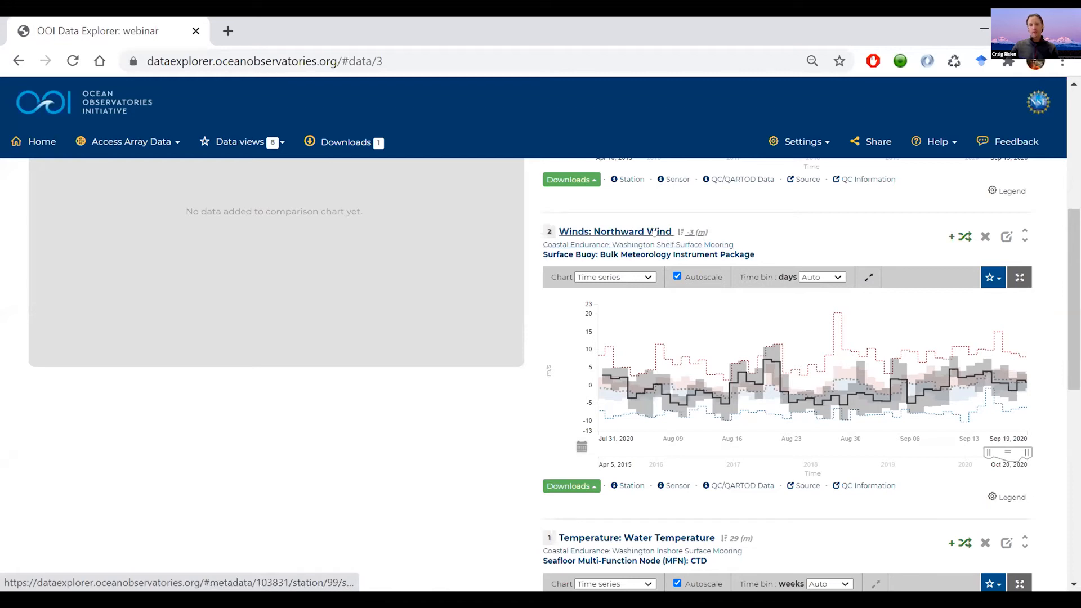
click(963, 241)
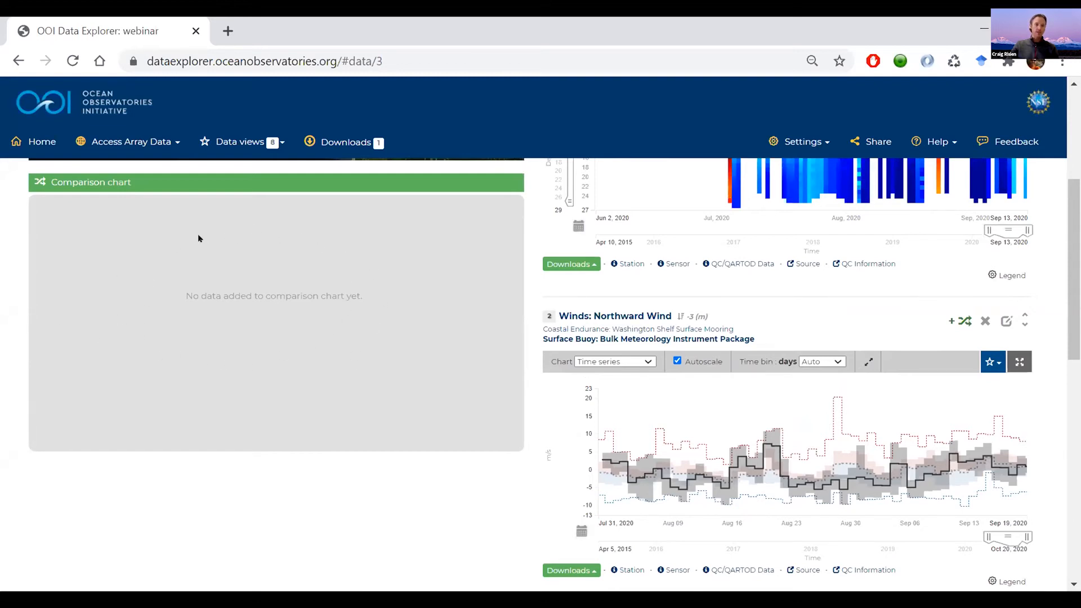
click(952, 320)
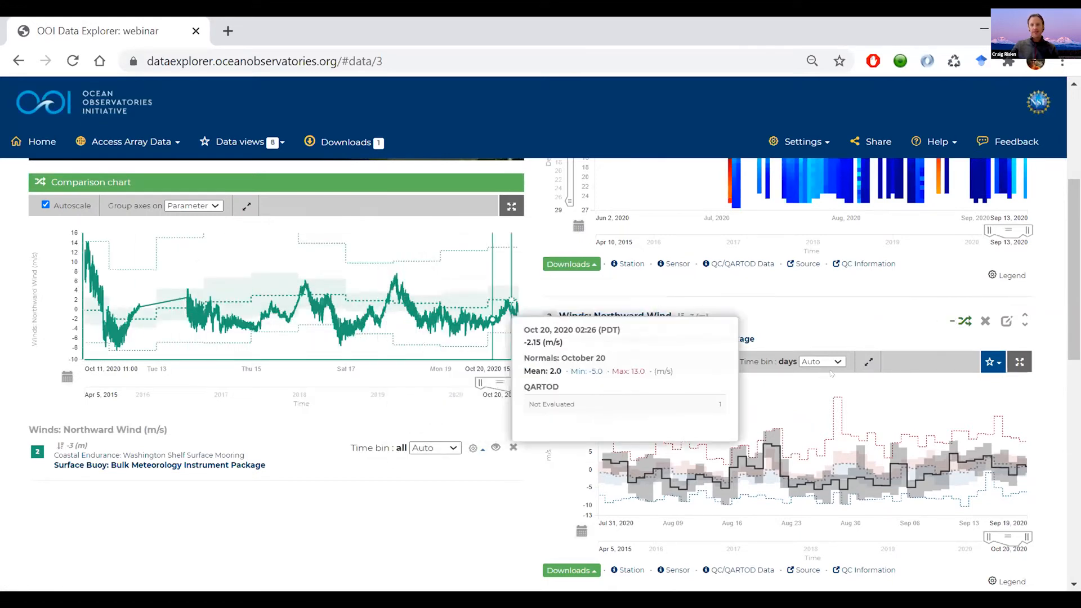
scroll(822, 343, down, 6)
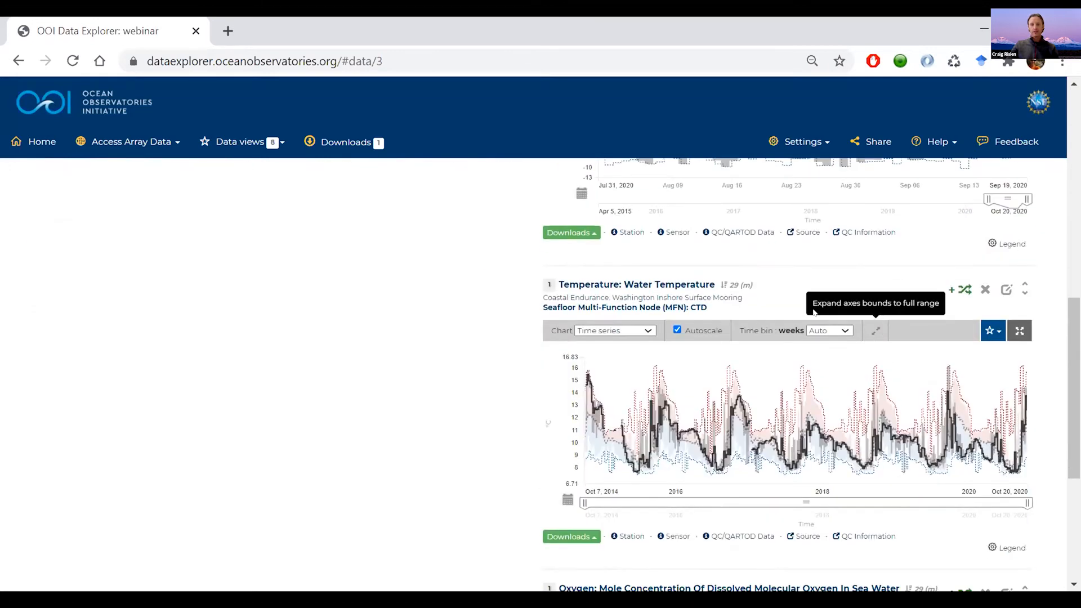
click(962, 290)
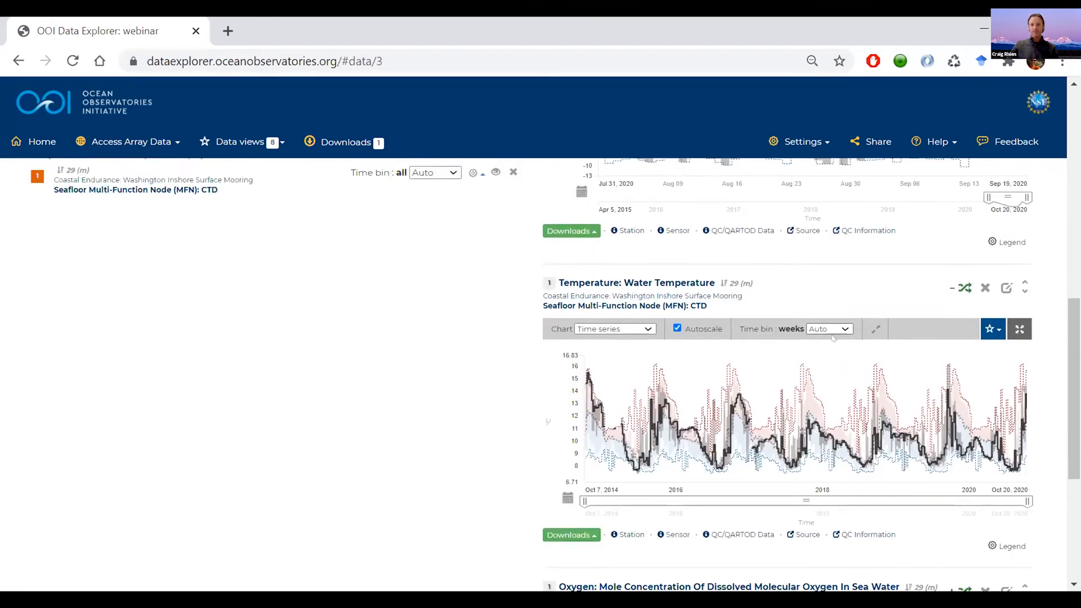
scroll(832, 338, down, 5)
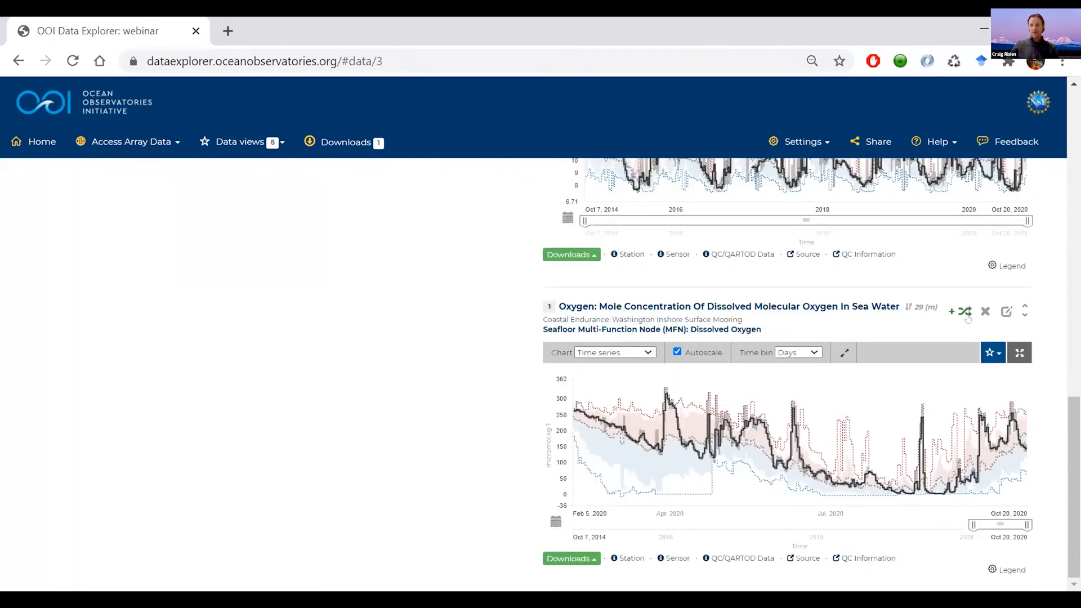
click(960, 314)
Set the comparison chart's time bounds to a custom range from August 1 to September 1, 2020.
scroll(382, 328, up, 10)
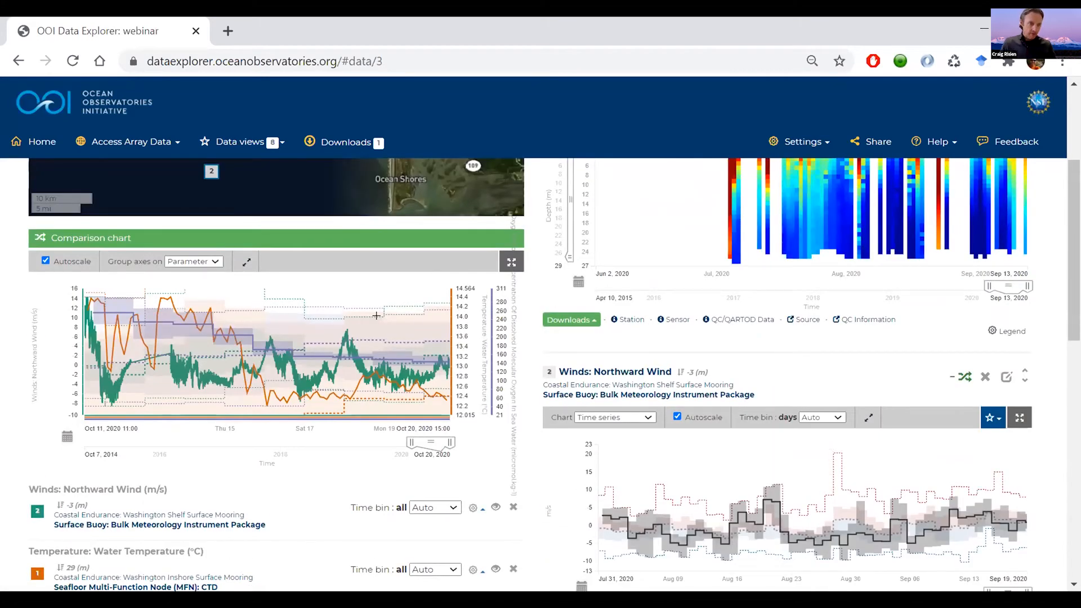
mouse_move(377, 288)
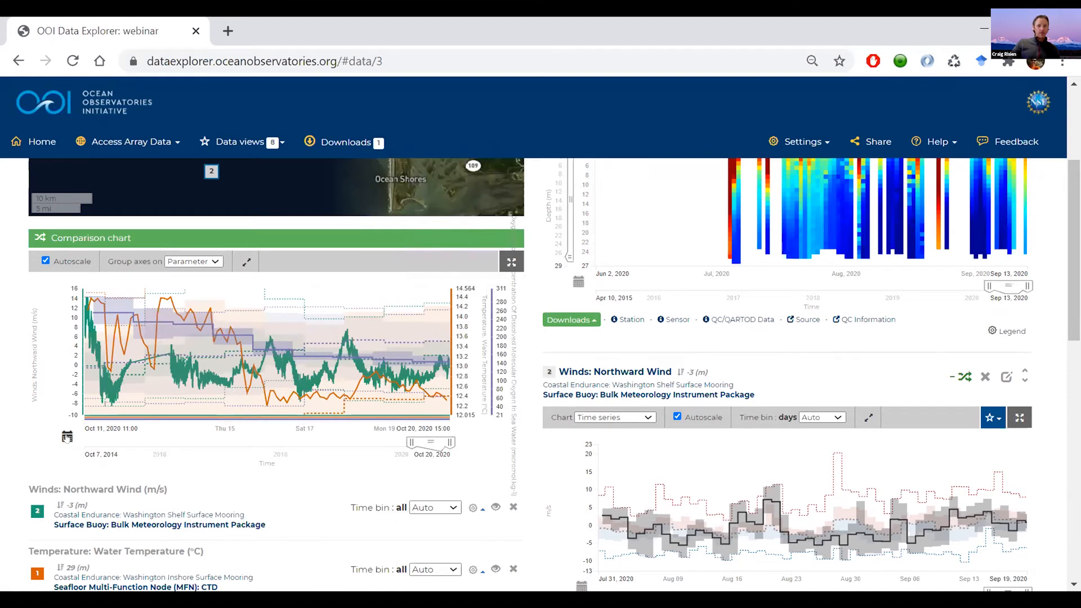
click(67, 437)
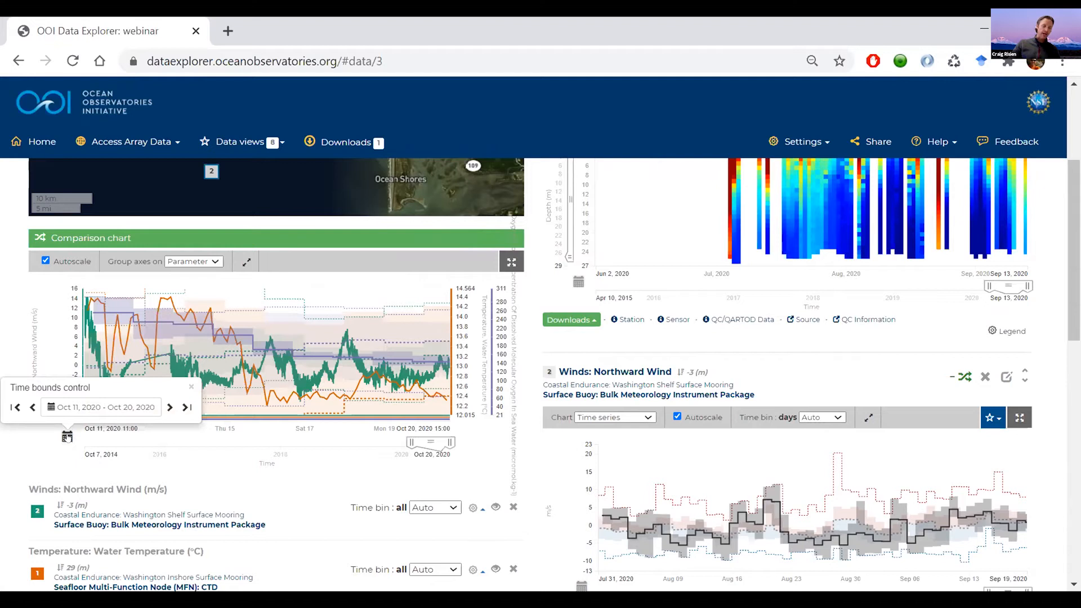
click(96, 409)
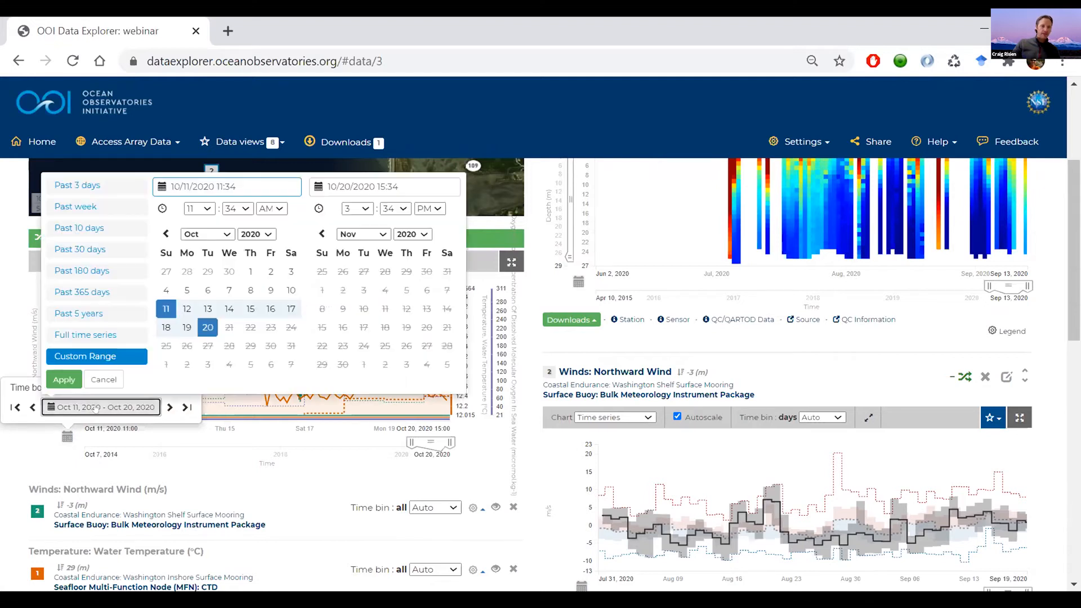
click(221, 235)
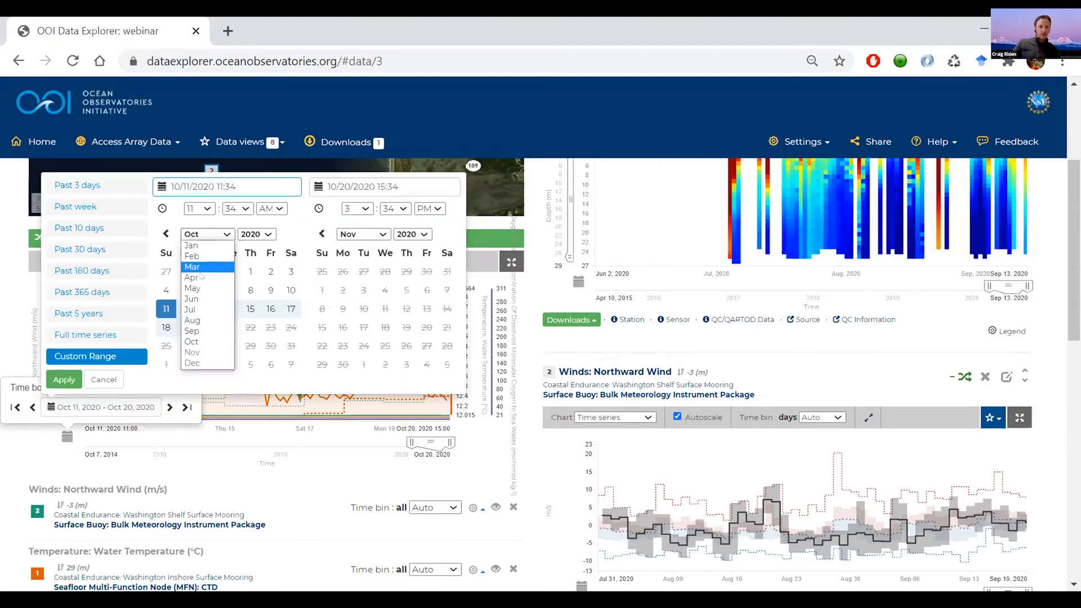
click(192, 319)
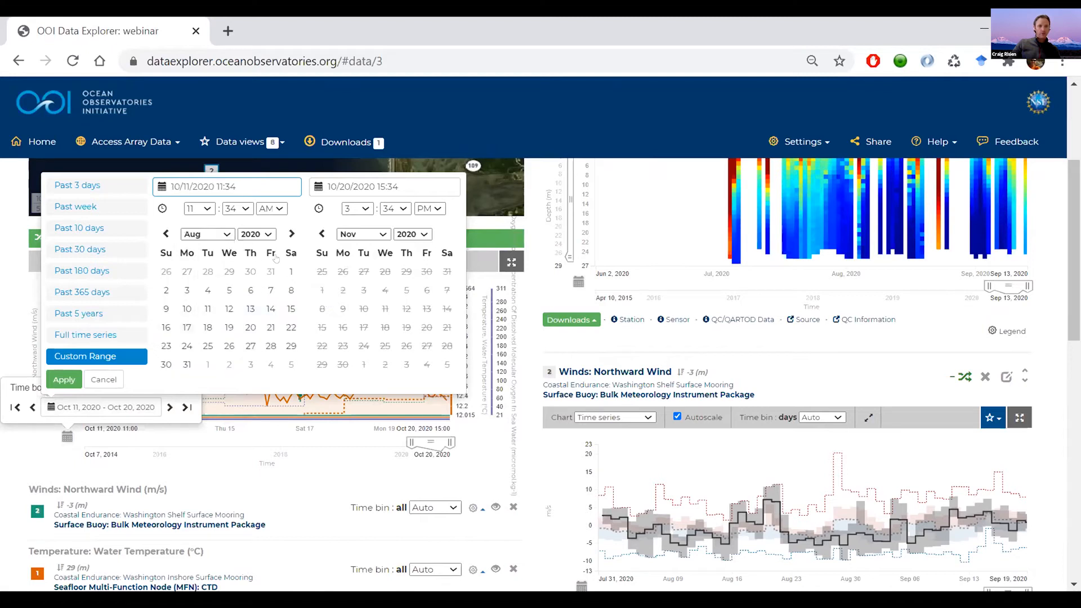
click(291, 271)
click(374, 234)
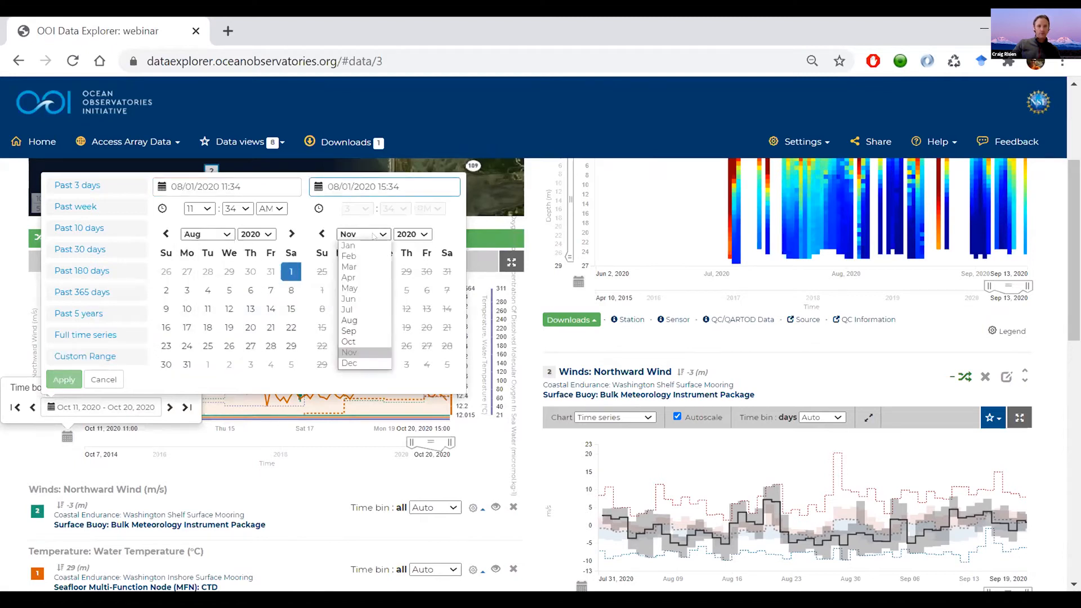
click(348, 331)
click(360, 271)
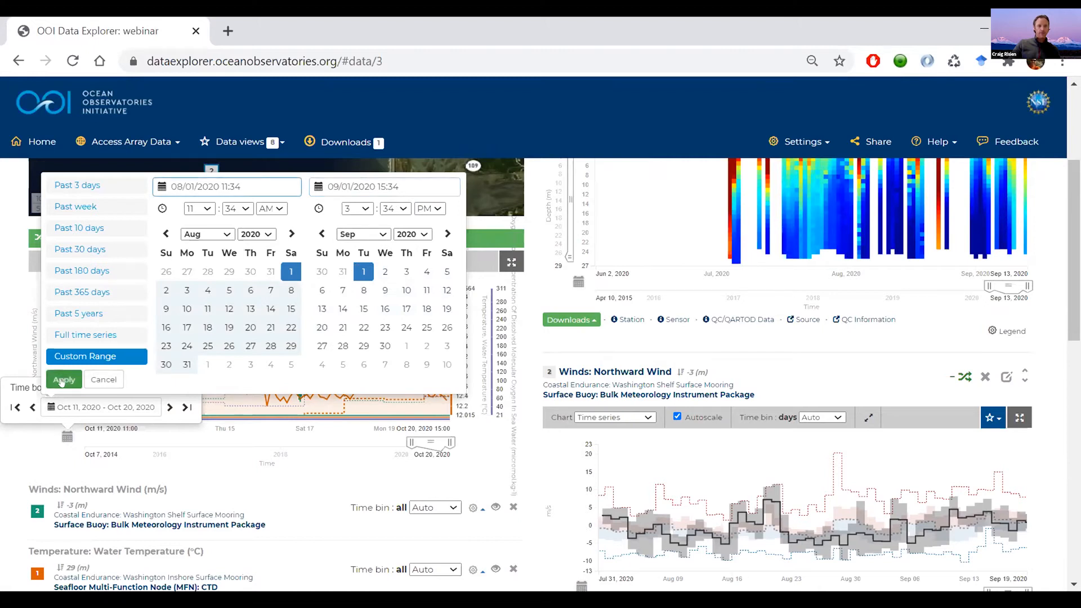
click(63, 380)
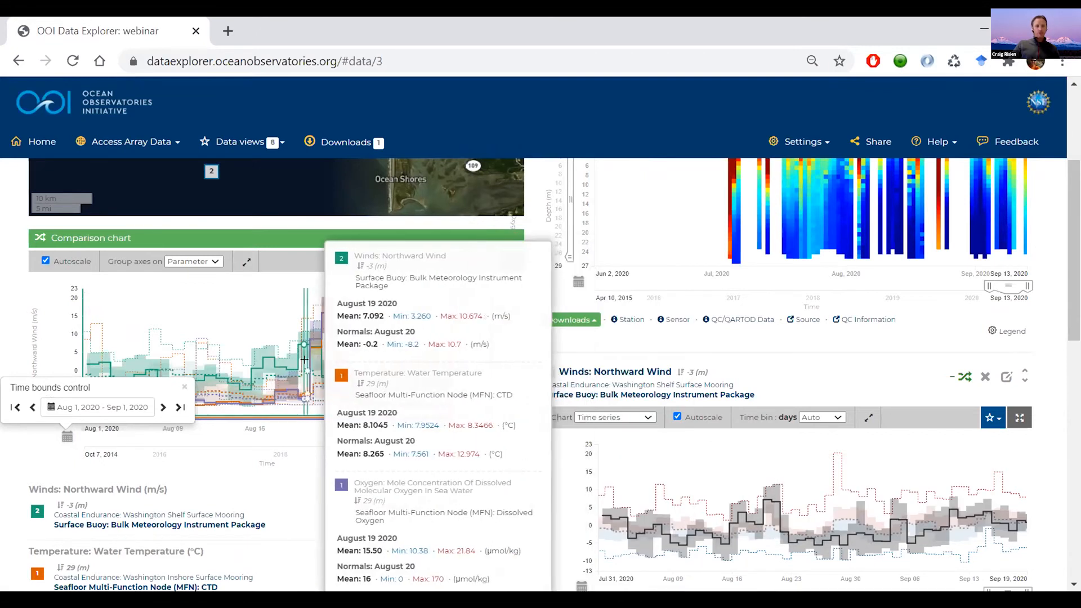
Set the comparison chart's time bin to Hours for Northward Wind and to Days for Water Temperature.
scroll(394, 405, down, 2)
click(429, 424)
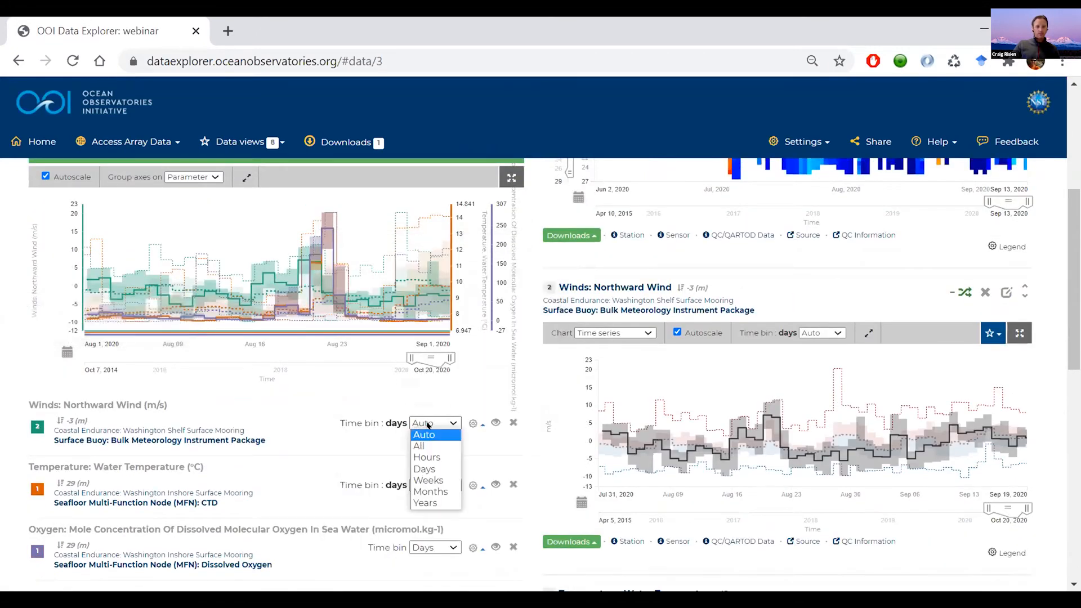
click(433, 455)
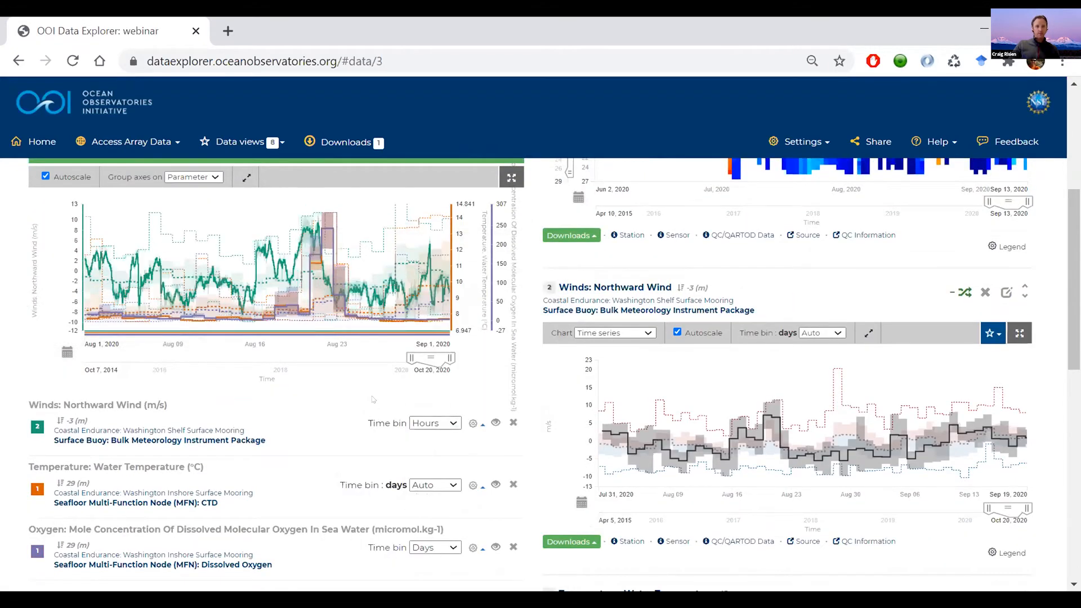
scroll(439, 394, down, 2)
click(438, 398)
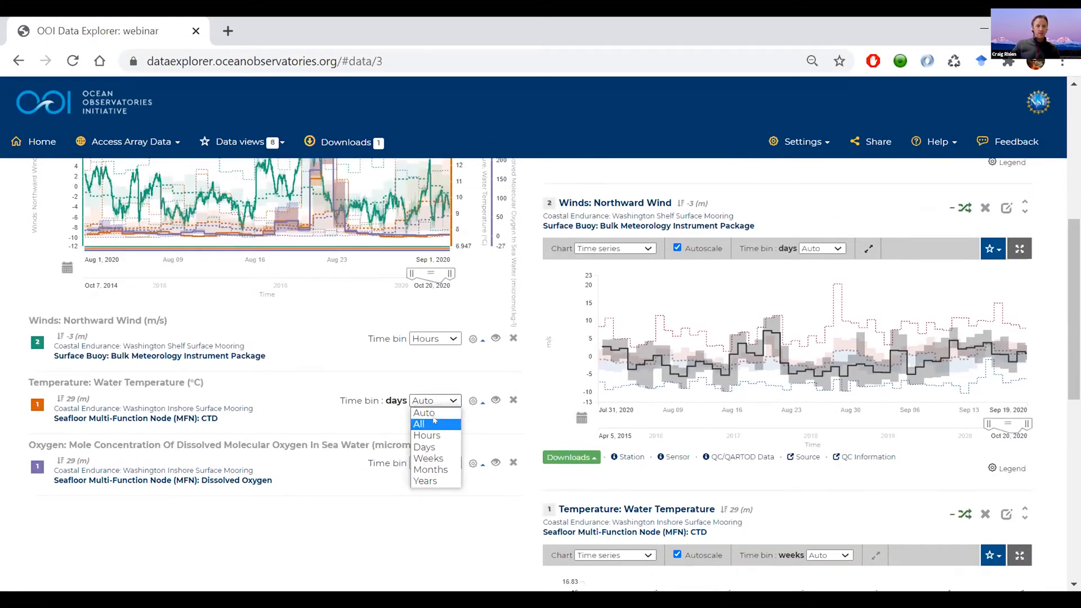
click(429, 446)
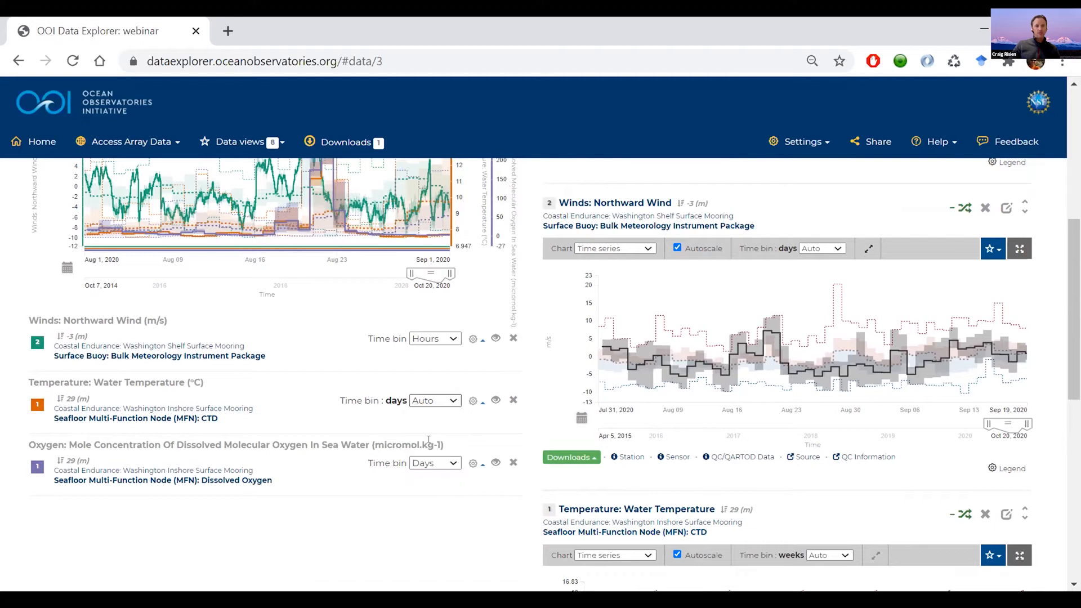
Examine the wind, water temperature and dissolved oxygen curves together in the comparison chart for August 2020.
scroll(324, 382, up, 2)
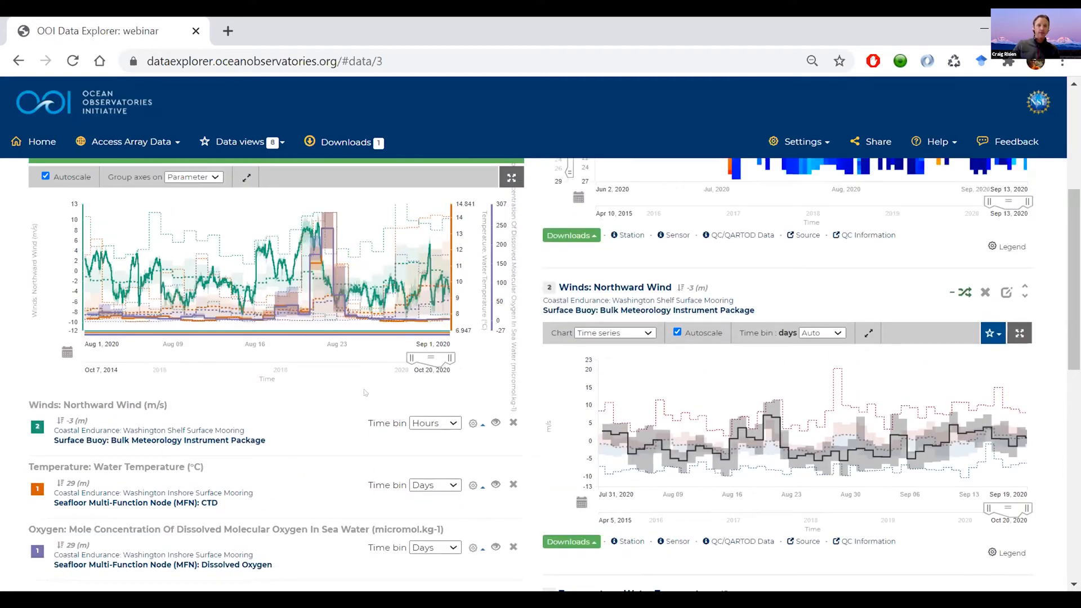
scroll(363, 389, up, 2)
mouse_move(295, 350)
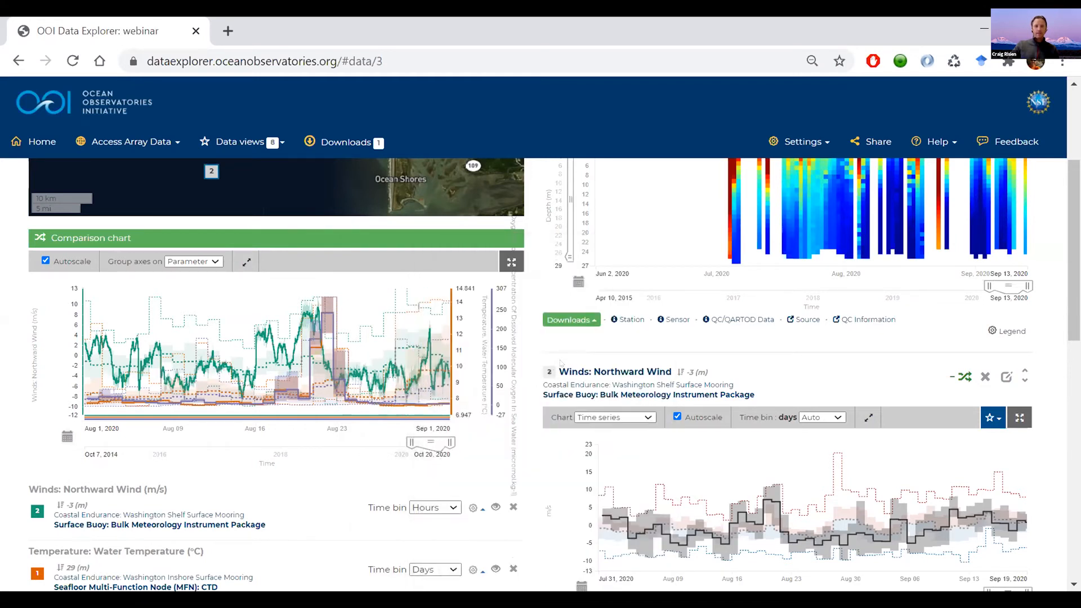
scroll(560, 364, up, 2)
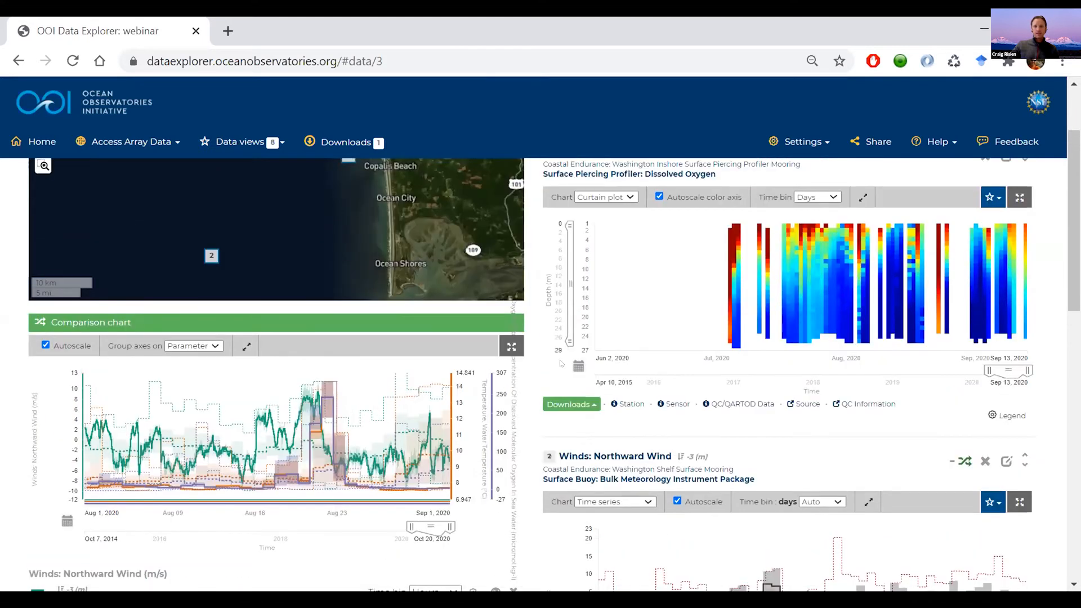
Open the ERDDAP dataset form for the Washington Inshore Surface Piercing Profiler's Dissolved Oxygen from that chart's download options.
scroll(560, 363, down, 1)
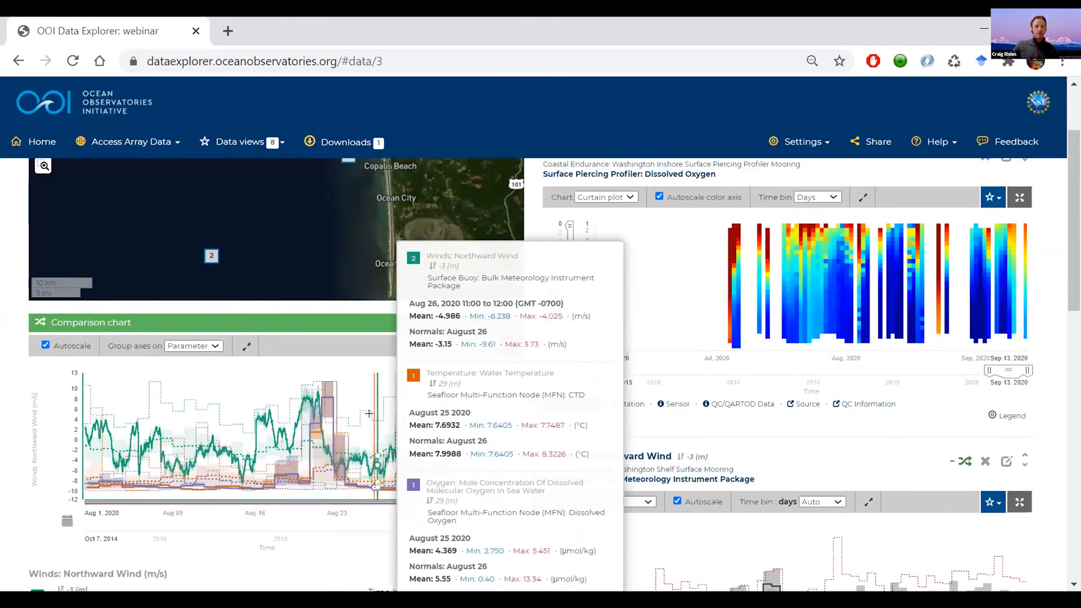
scroll(660, 382, down, 3)
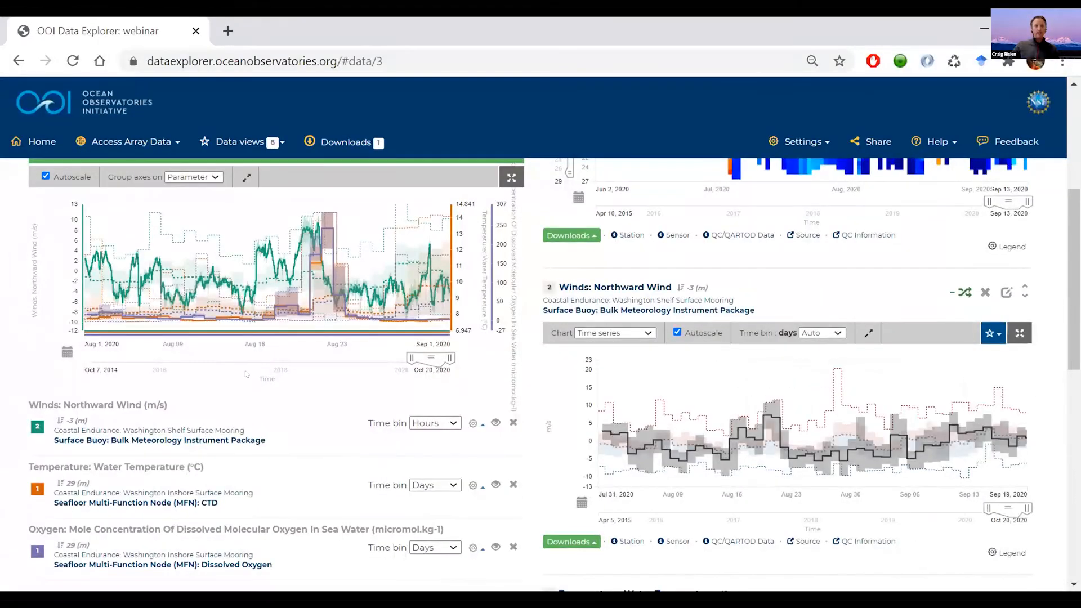
click(555, 236)
scroll(555, 237, up, 2)
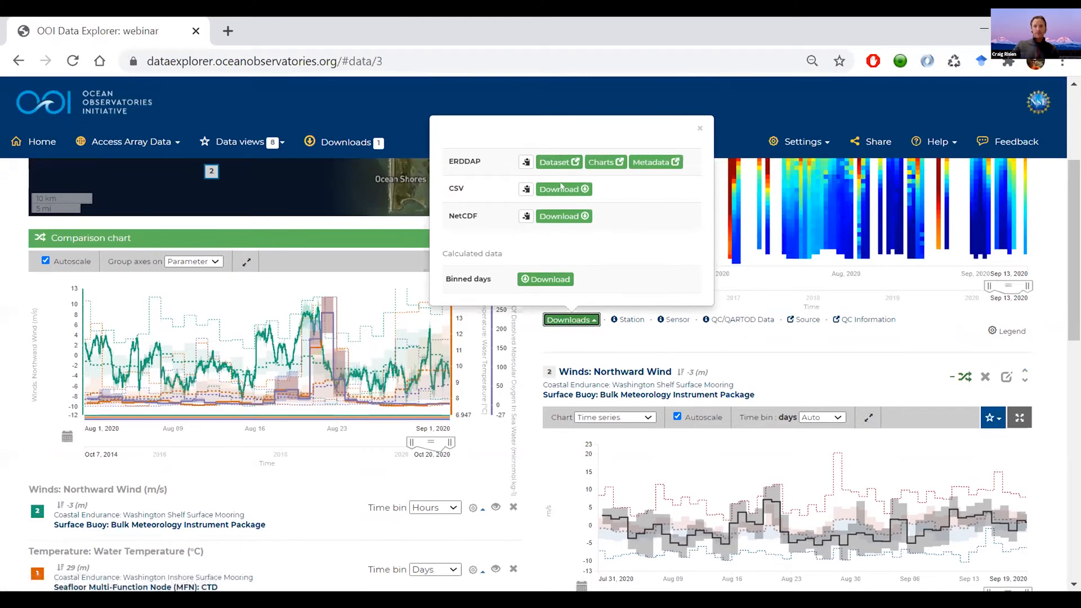
scroll(778, 353, down, 8)
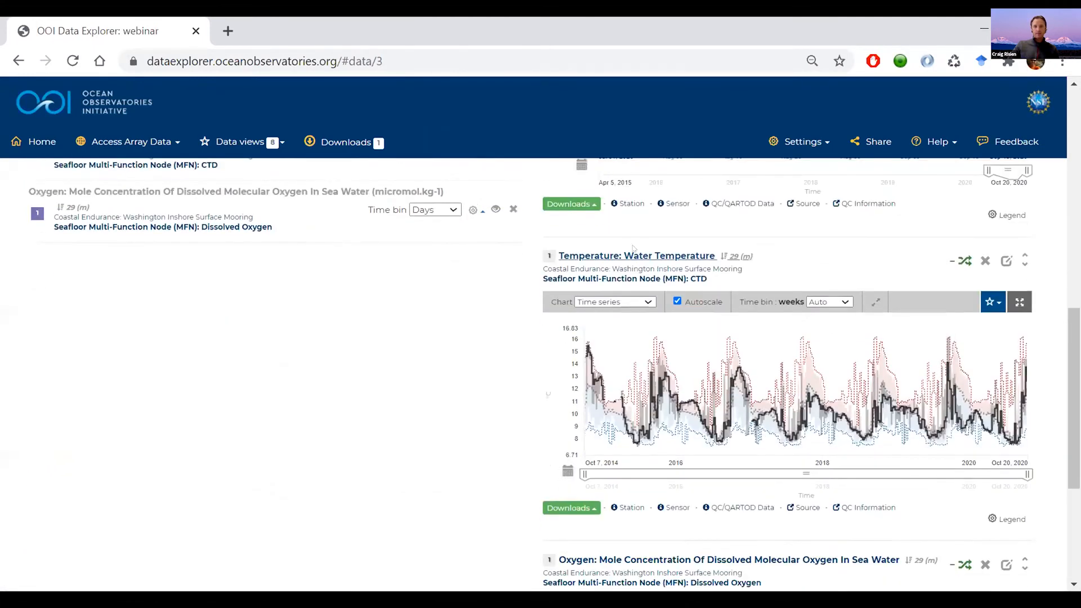
scroll(586, 304, down, 3)
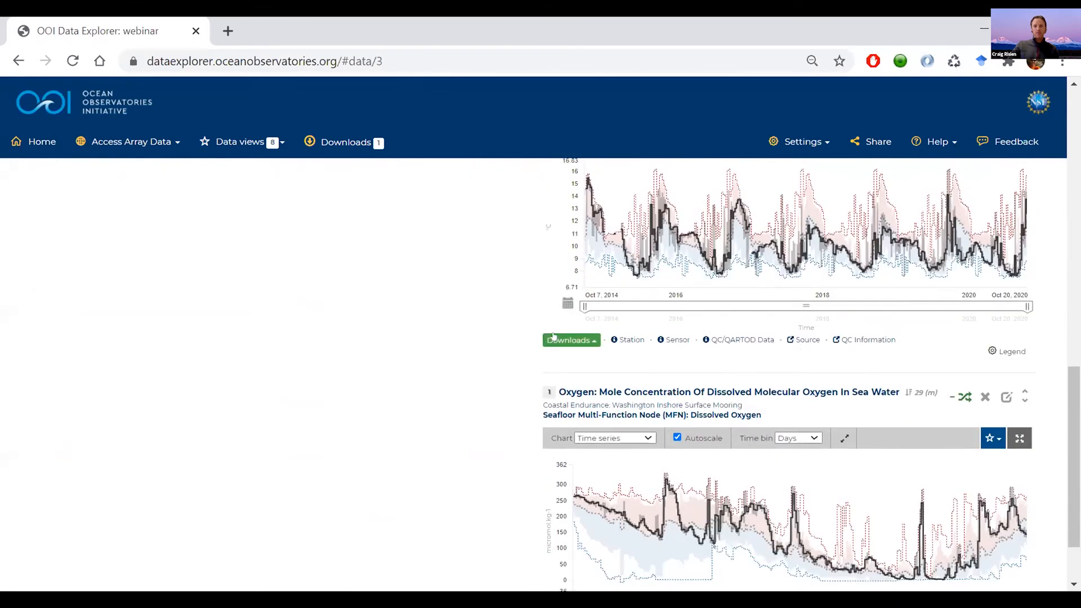
scroll(557, 332, up, 10)
scroll(554, 336, up, 2)
click(554, 244)
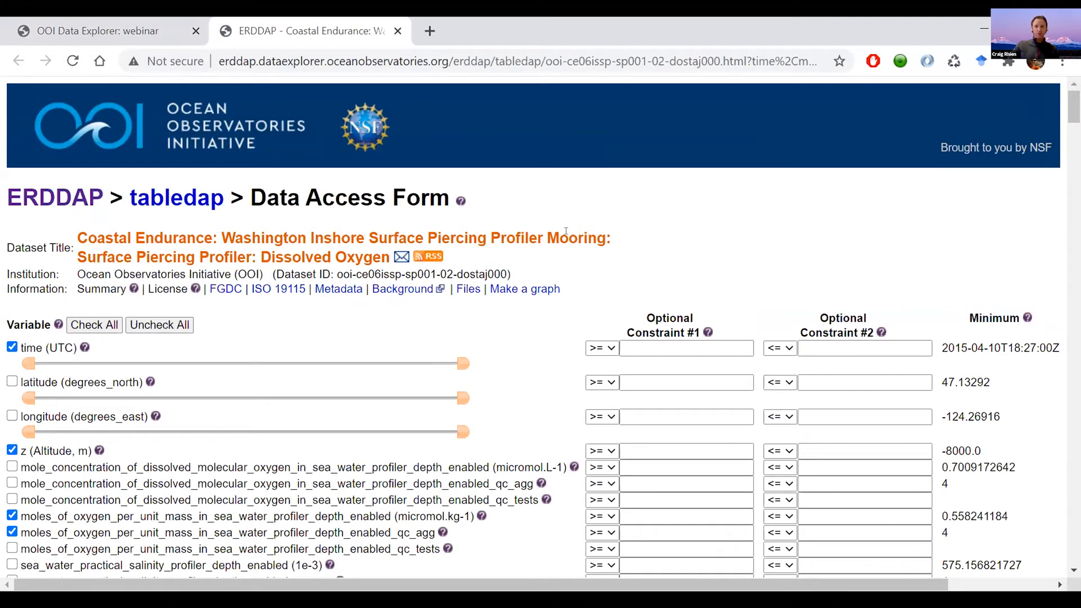
Constrain the dataset request to times from 2016-02-23 to 2018-01-23, latitude 47.13292 and a minimum longitude of -124.26916.
scroll(302, 283, down, 1)
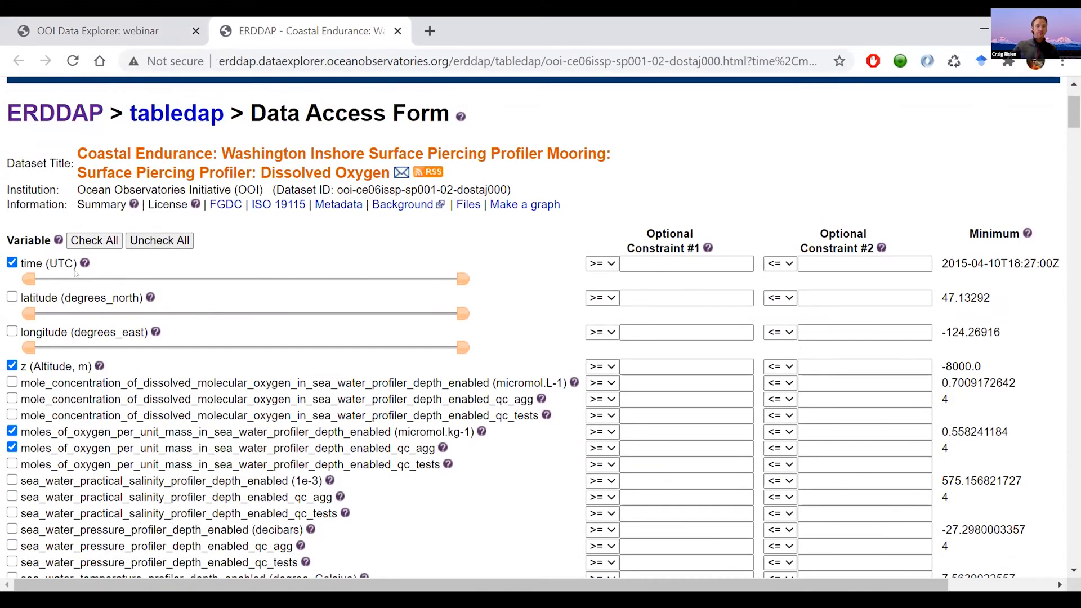
drag(24, 283, 95, 280)
drag(462, 280, 258, 280)
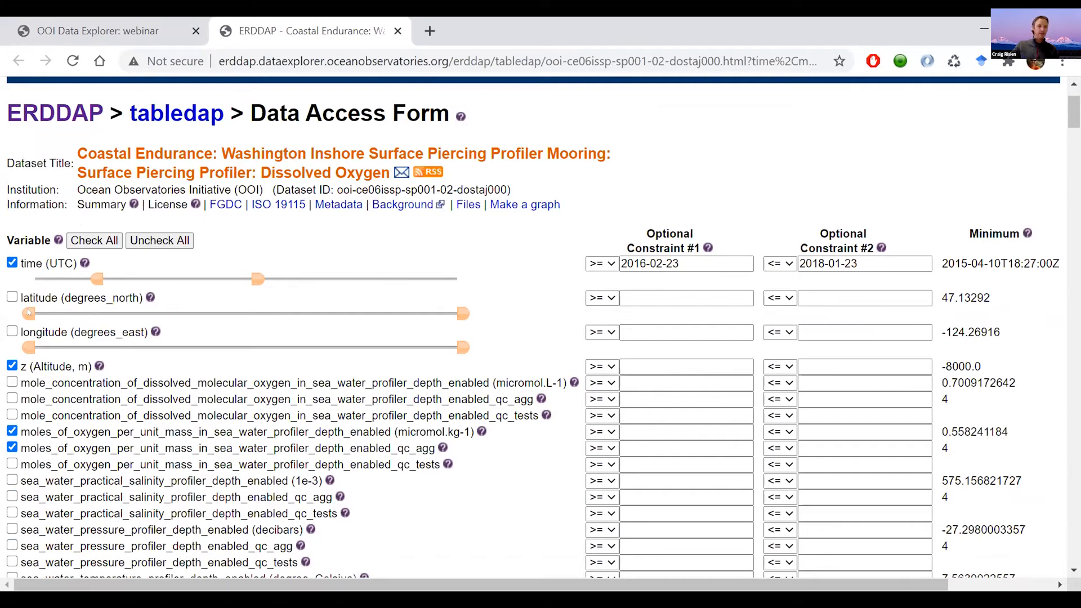
drag(29, 313, 120, 320)
drag(463, 316, 319, 318)
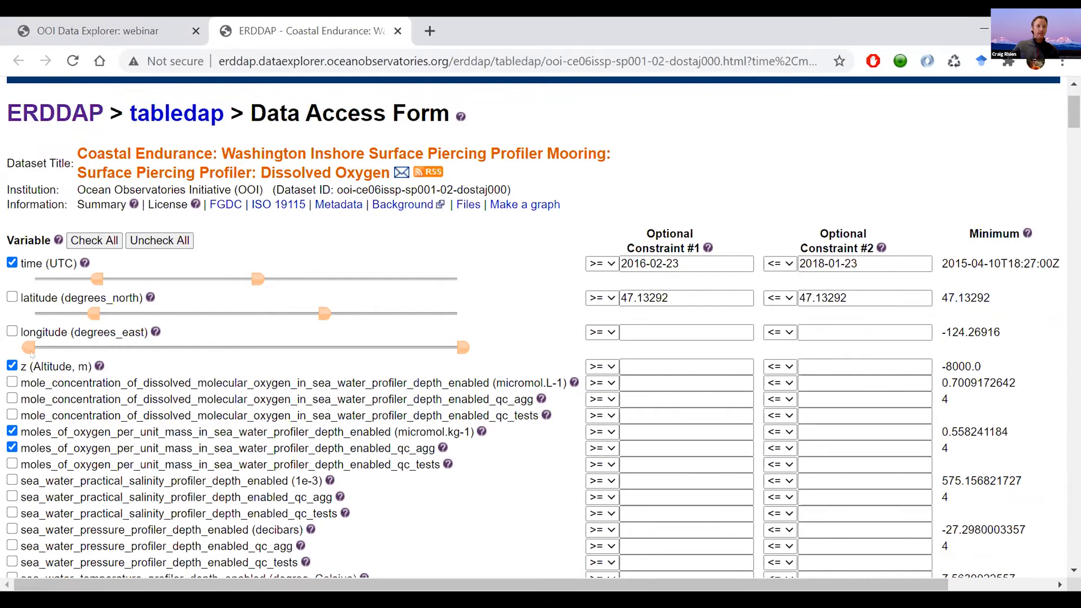
drag(30, 349, 101, 352)
Look through the available download file types and choose .mat, the MATLAB binary file, for the dissolved oxygen dataset.
scroll(88, 384, down, 3)
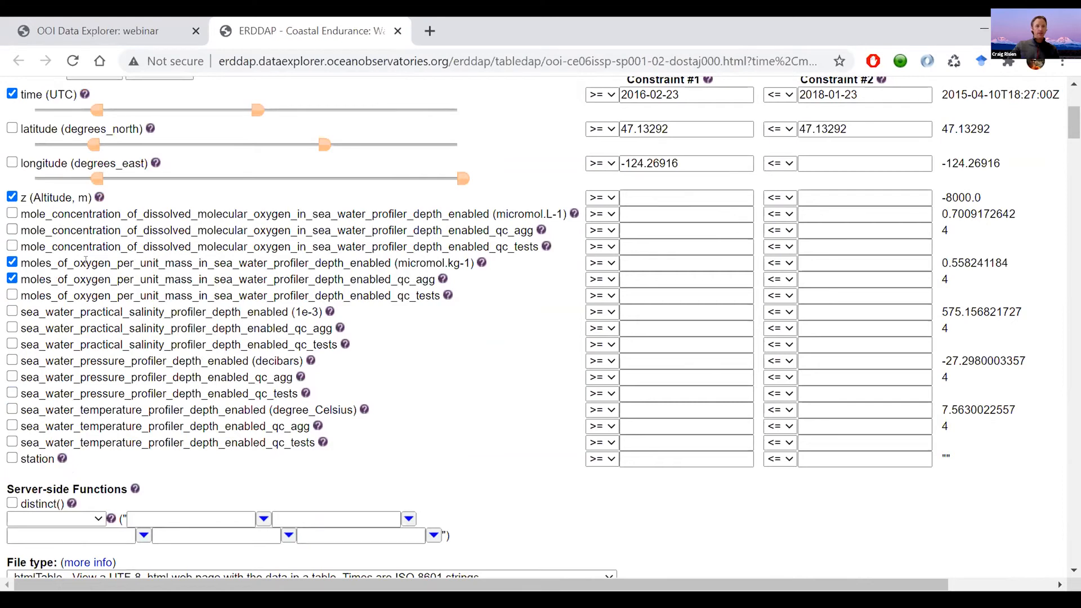
scroll(85, 260, down, 4)
click(120, 323)
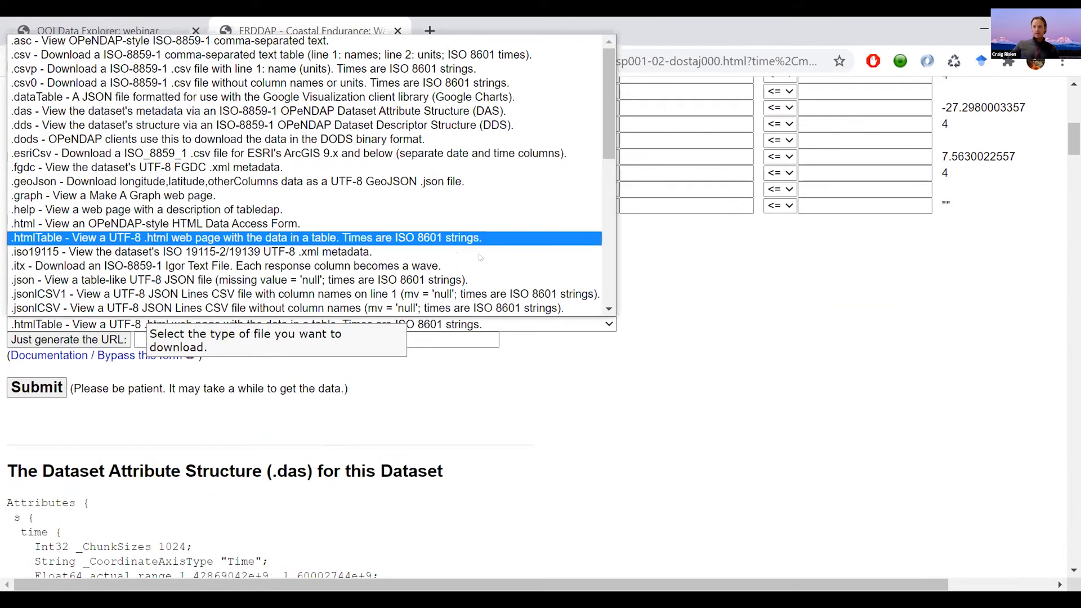
scroll(338, 462, up, 3)
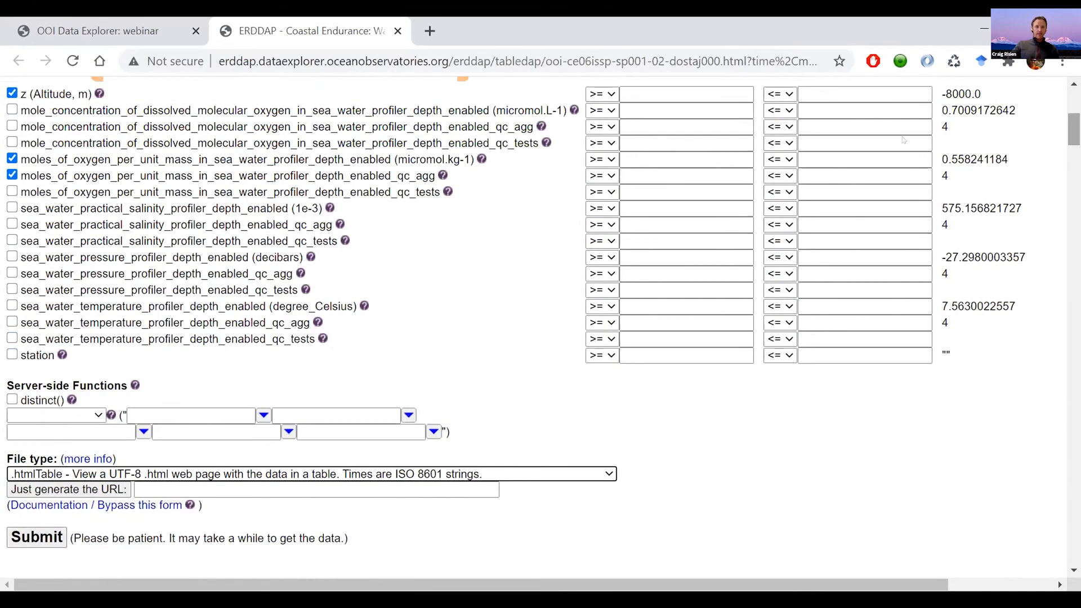
click(341, 474)
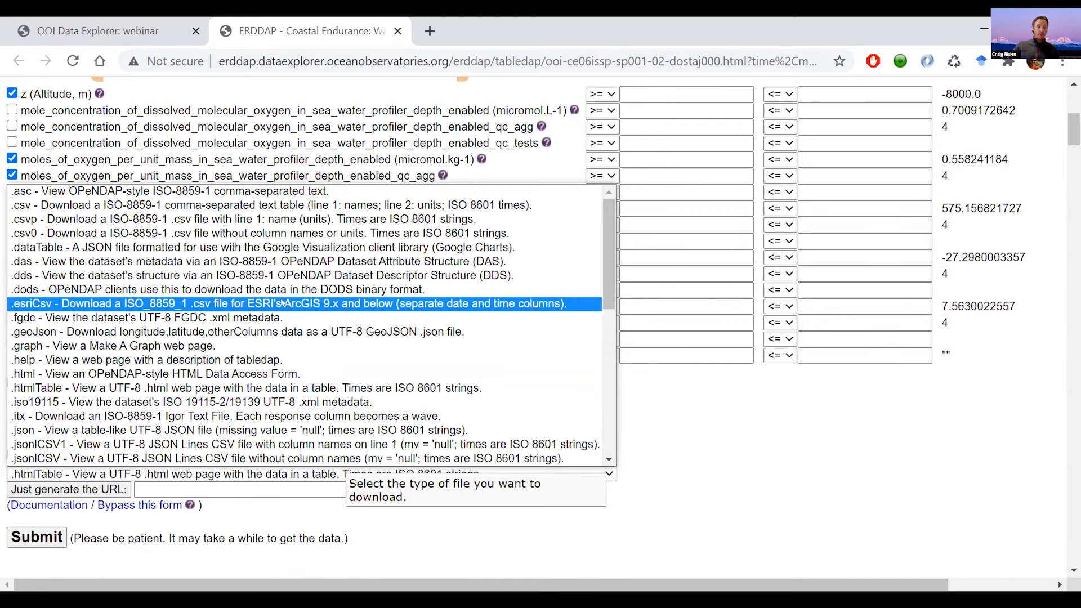
scroll(283, 303, down, 8)
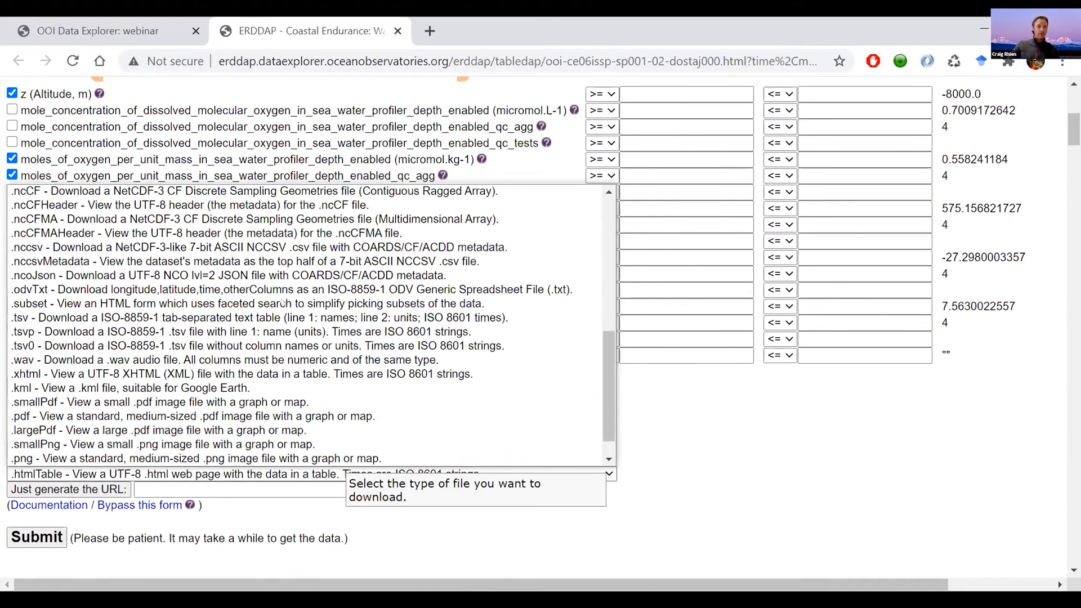
scroll(283, 303, down, 1)
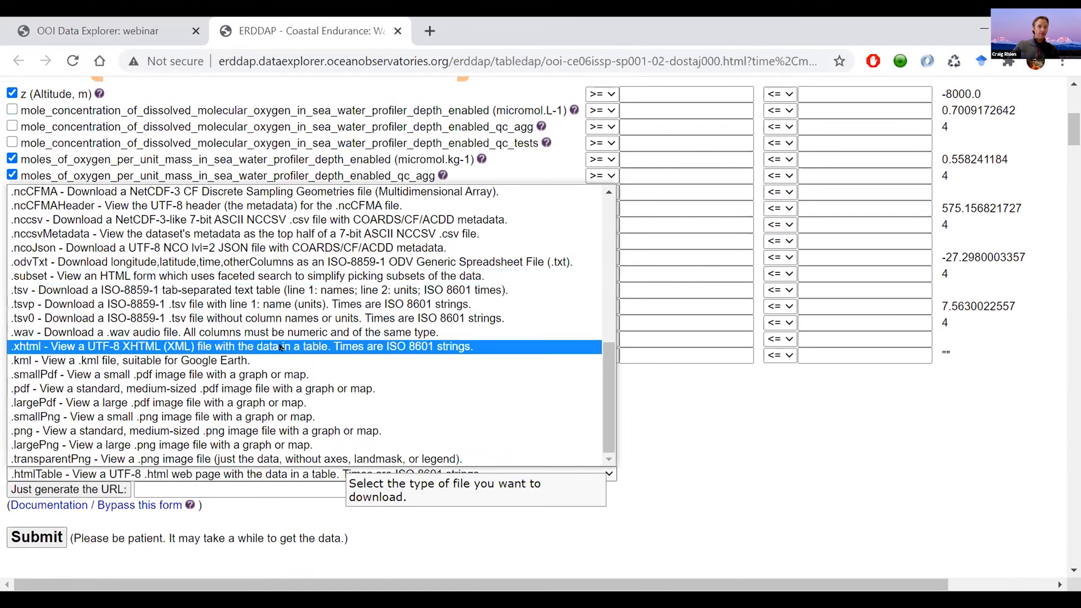
scroll(166, 392, up, 4)
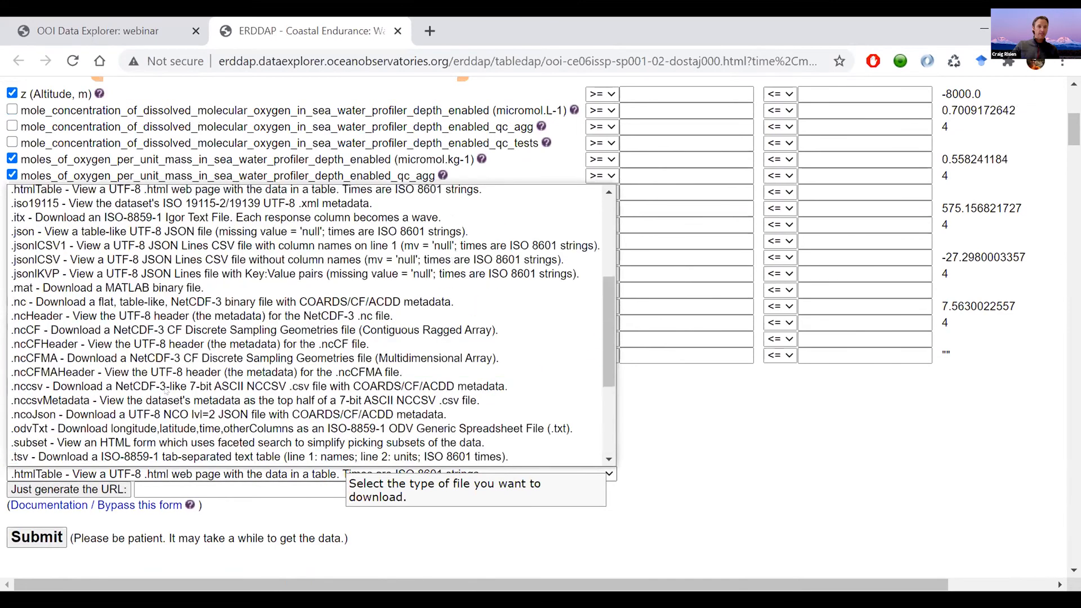
click(105, 289)
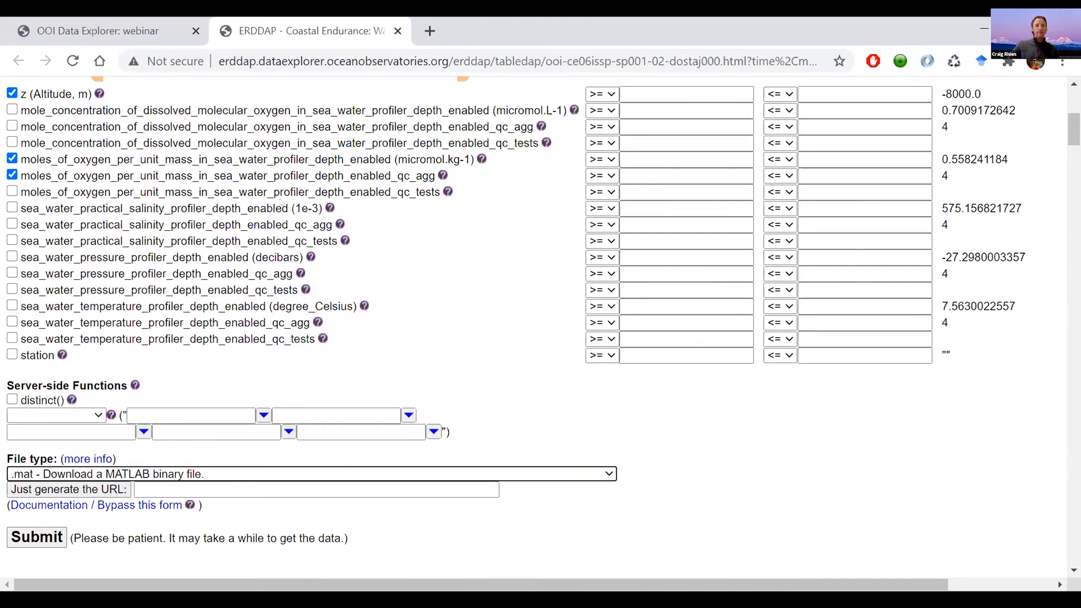
Return to the OOI Data Explorer data view, close its download options and view the queued downloads.
scroll(515, 389, up, 5)
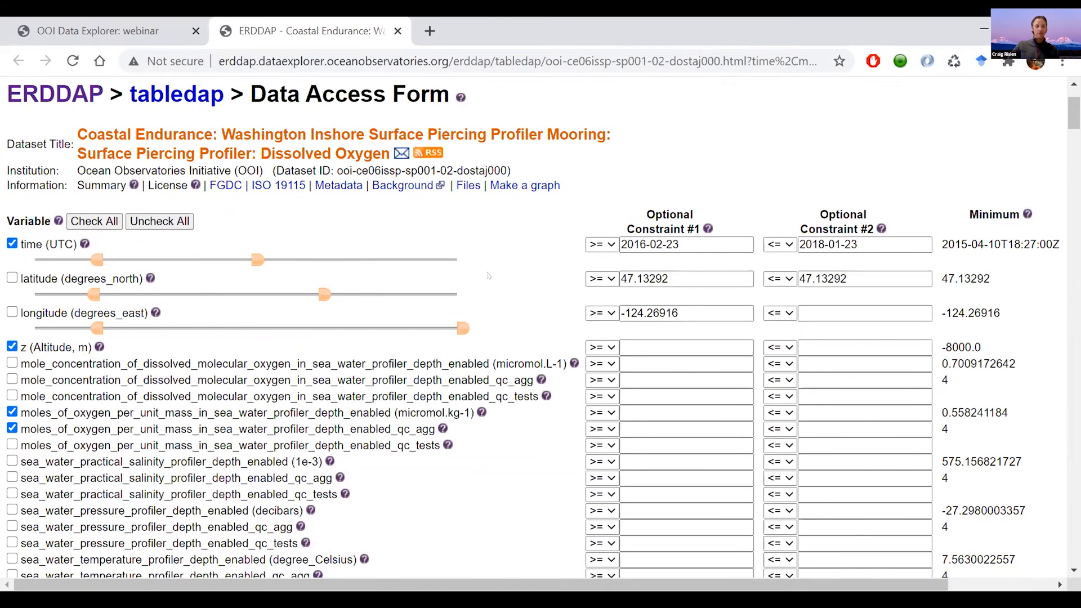
click(97, 31)
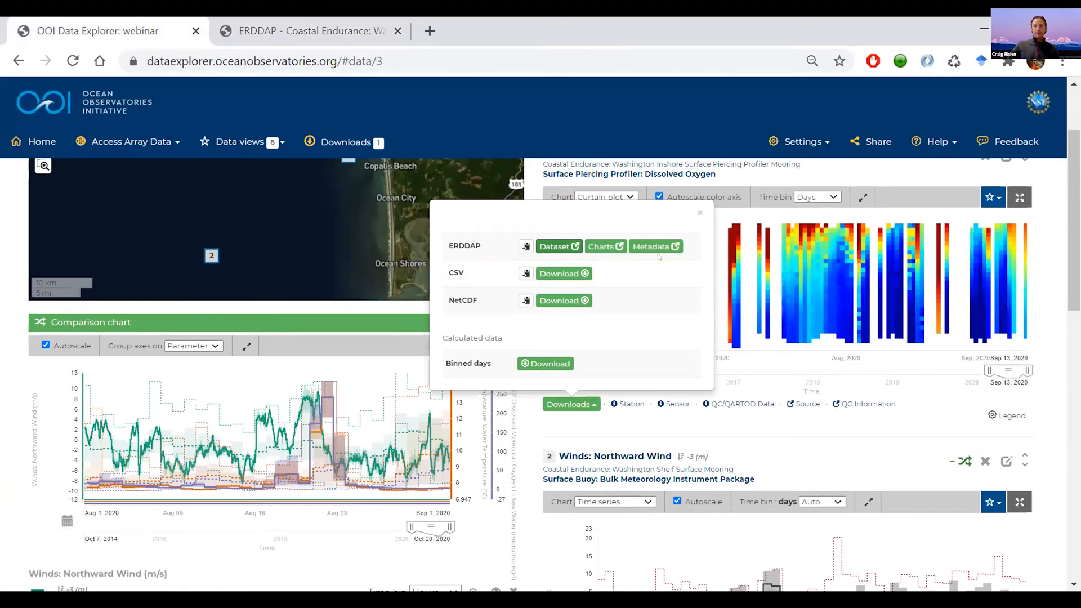
click(699, 213)
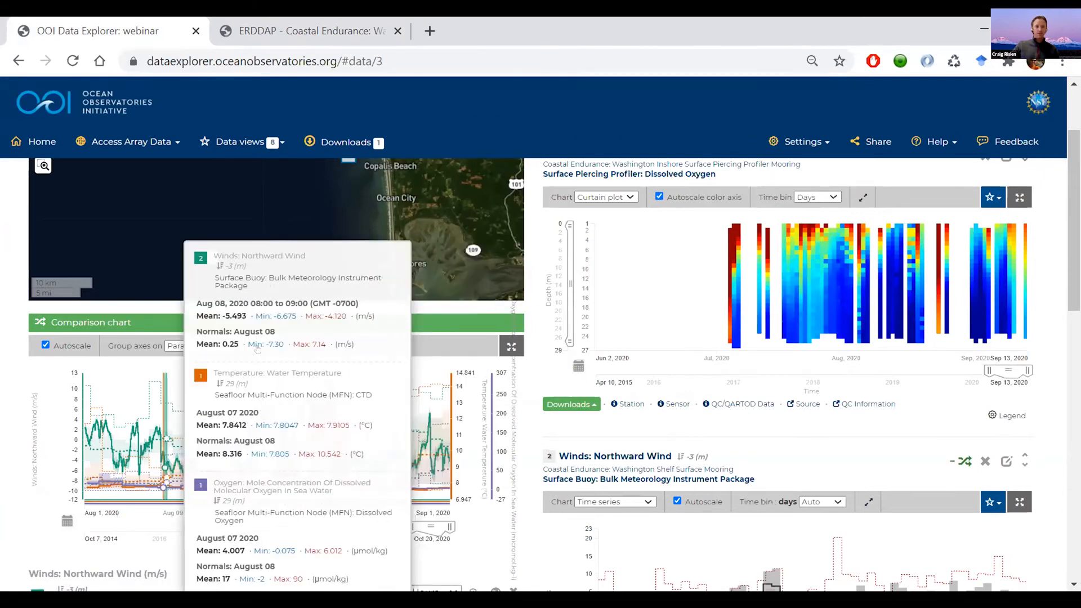
click(338, 141)
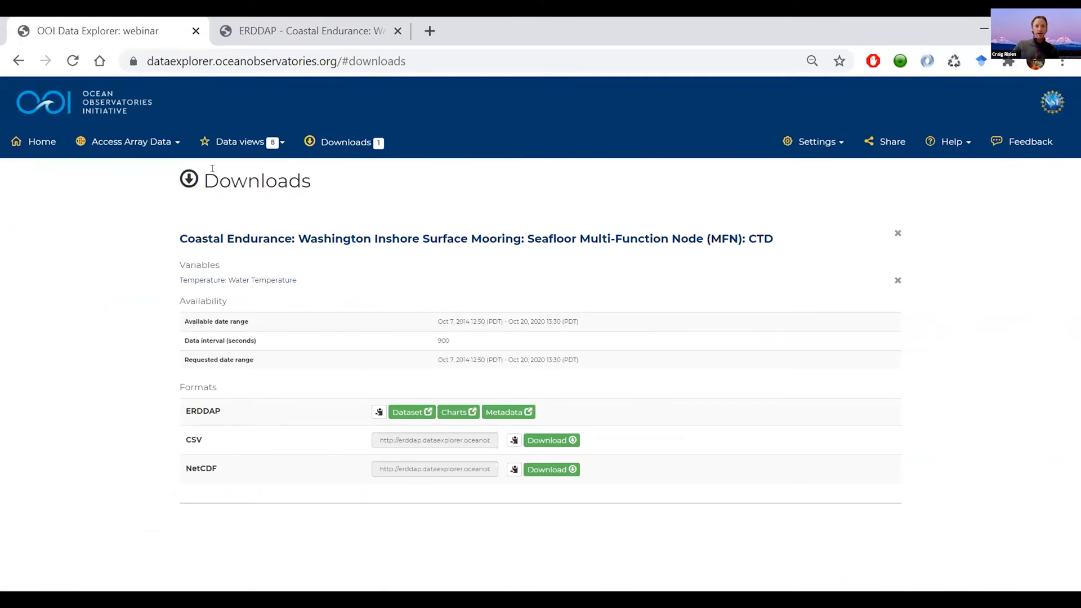
Open Northward Wind from Bulk Meteorology Instrument Package A on the Surface Buoy of the Coastal Pioneer Central Surface Mooring.
click(99, 142)
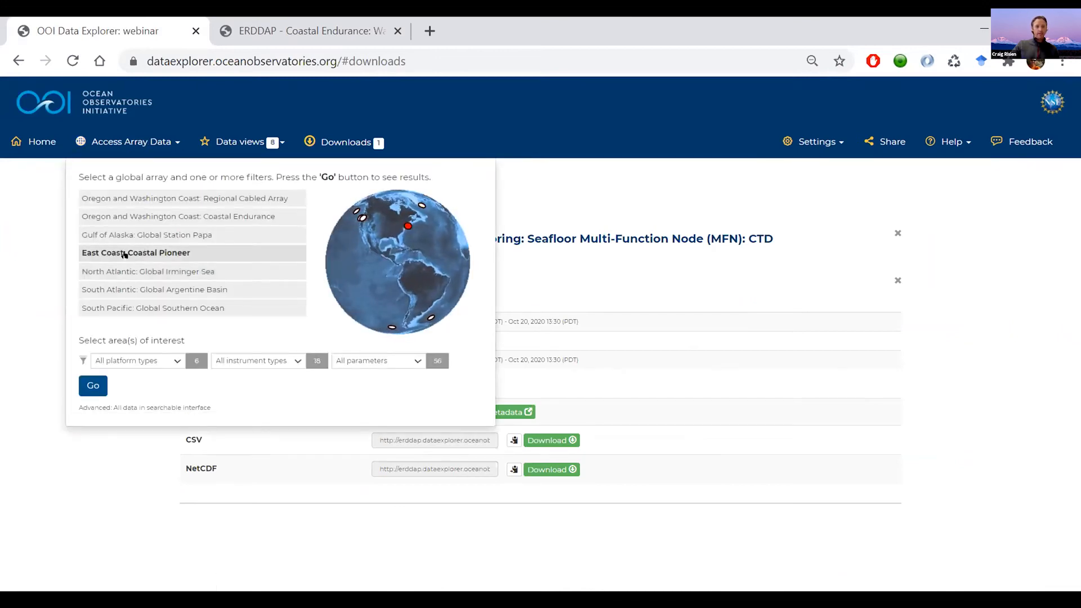
click(141, 253)
click(93, 385)
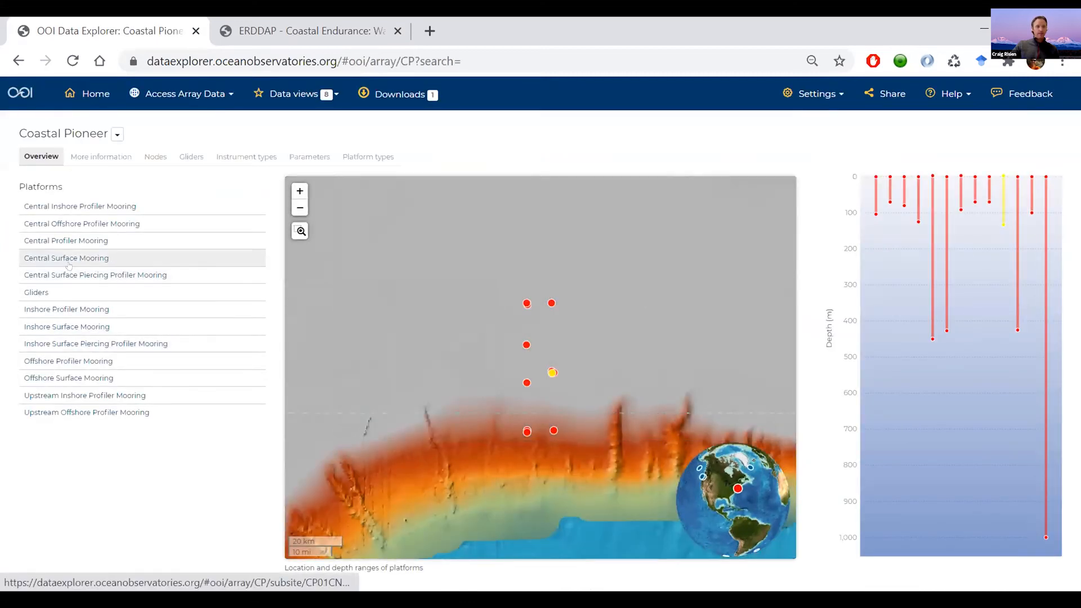
click(68, 258)
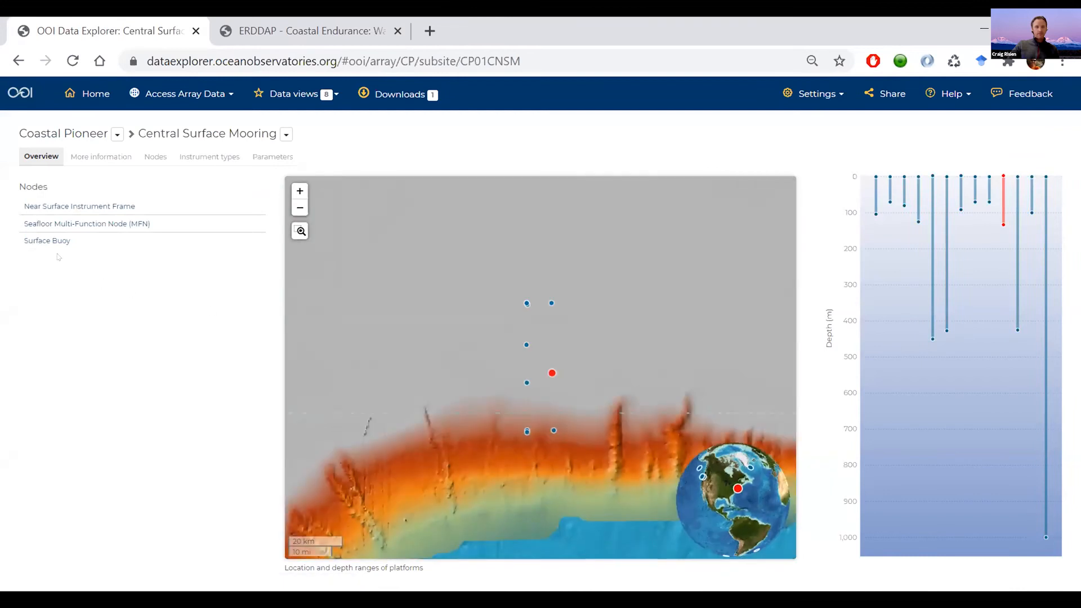
click(48, 241)
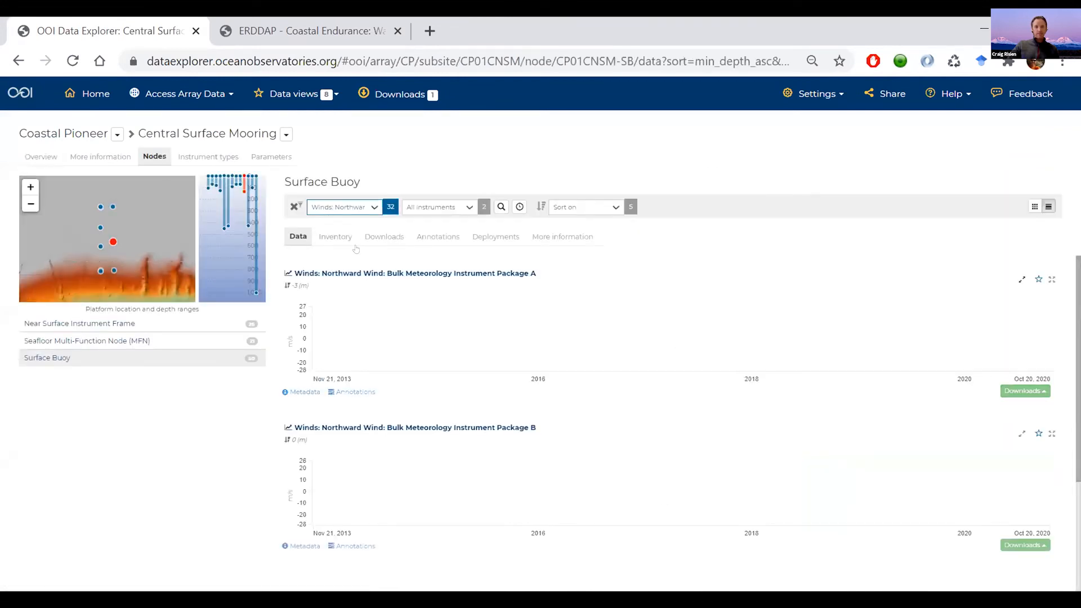
click(455, 274)
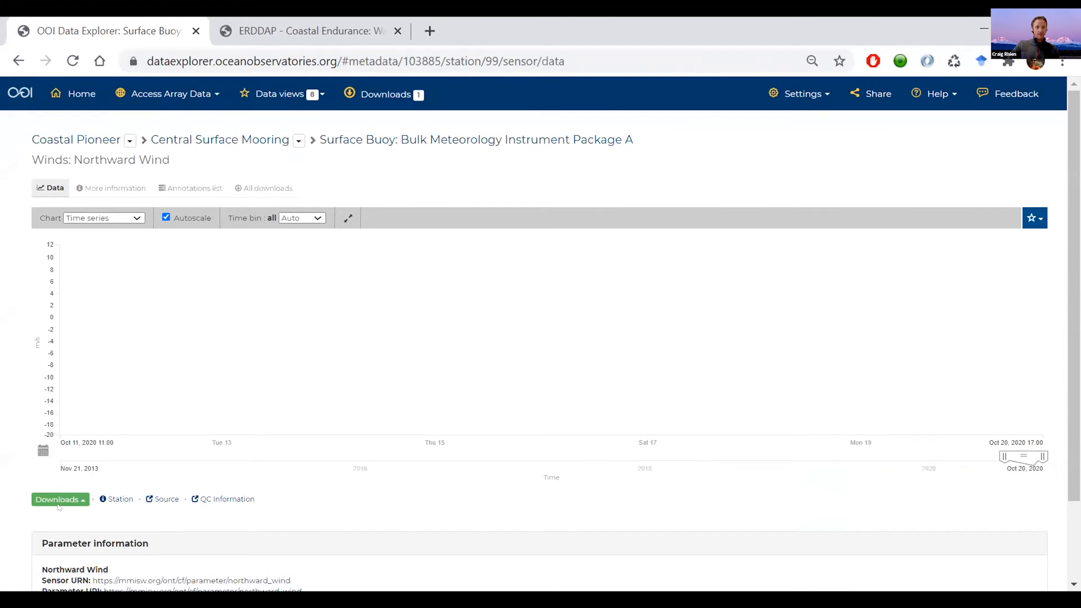
Queue the Central Surface Mooring's Northward Wind dataset for download.
click(40, 500)
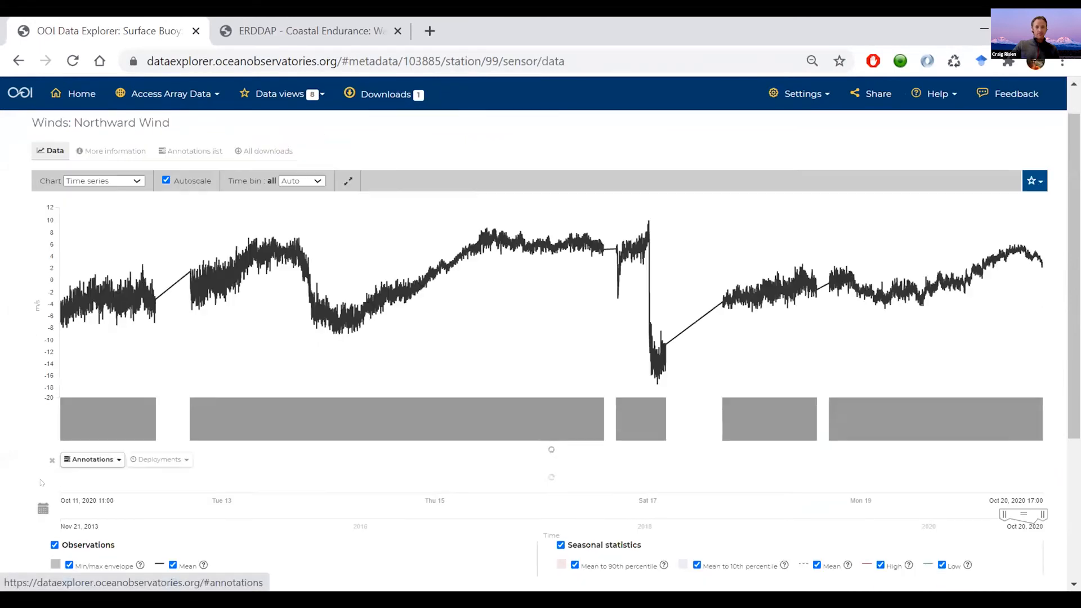
scroll(57, 450, down, 4)
click(70, 401)
click(59, 459)
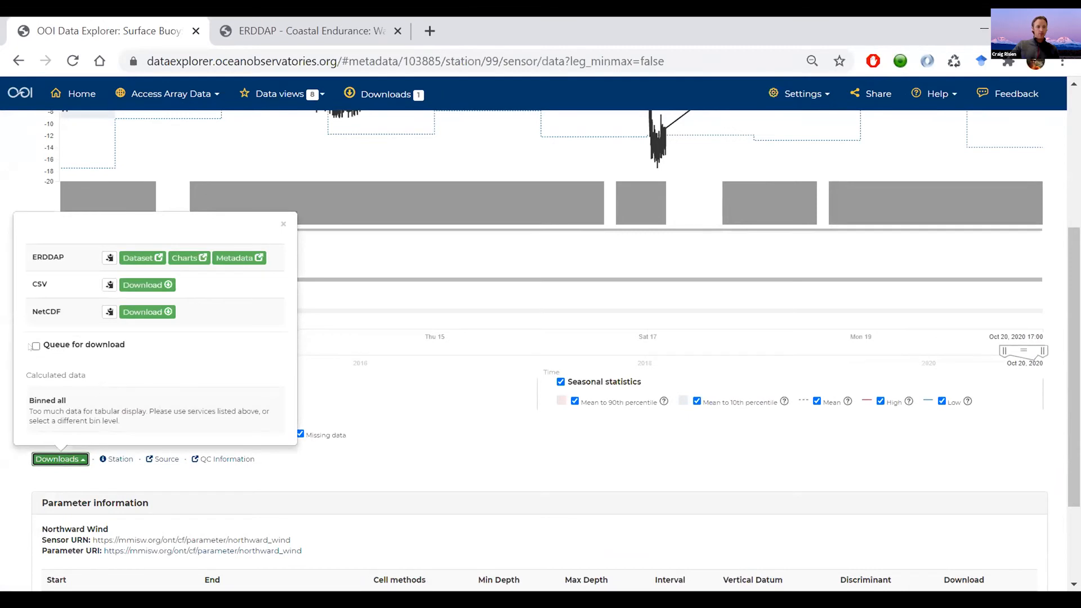
click(32, 345)
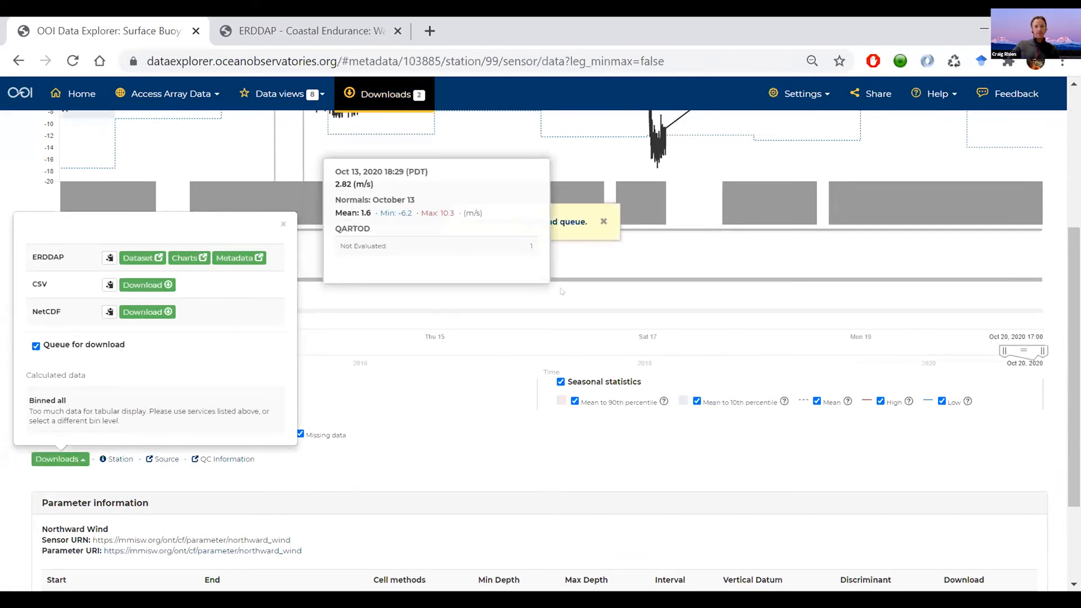
Close the wind chart's download options and review the Coastal Pioneer Northward Wind entry in the queued downloads.
scroll(148, 147, up, 4)
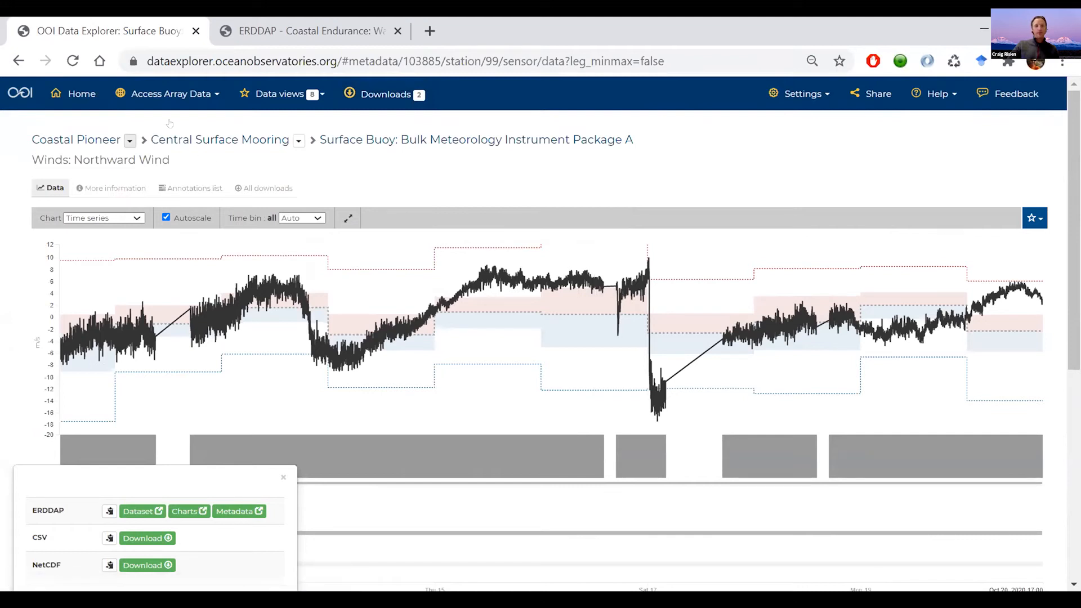
click(215, 94)
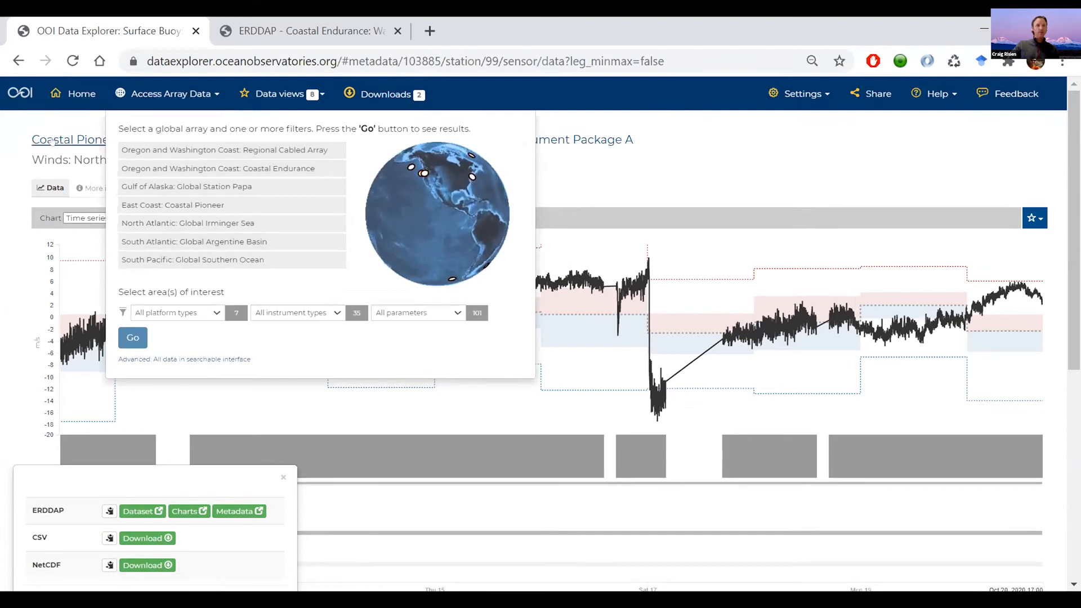
click(25, 122)
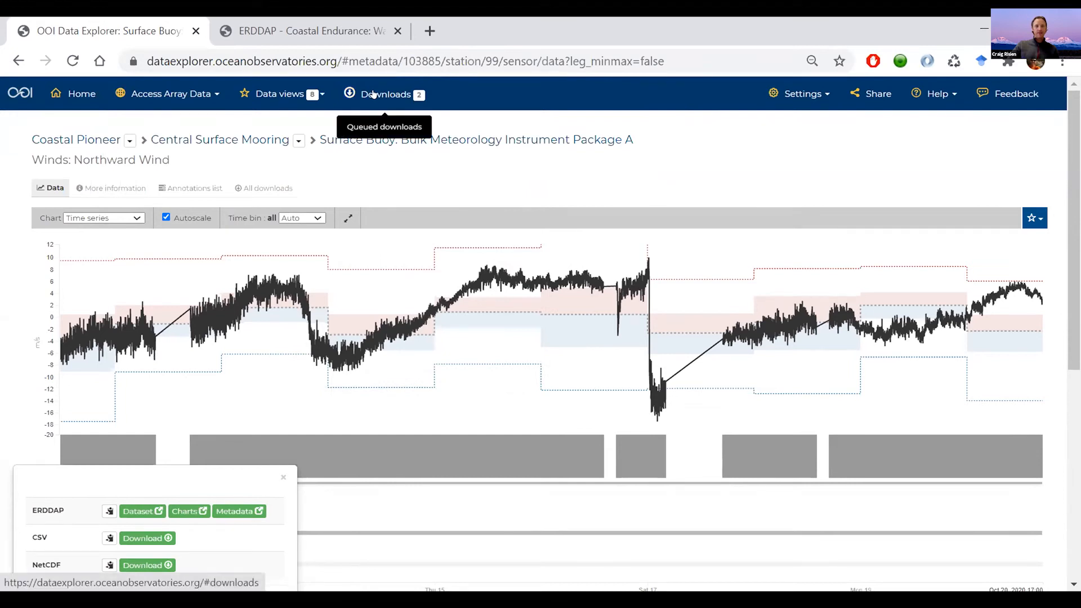
scroll(58, 455, down, 5)
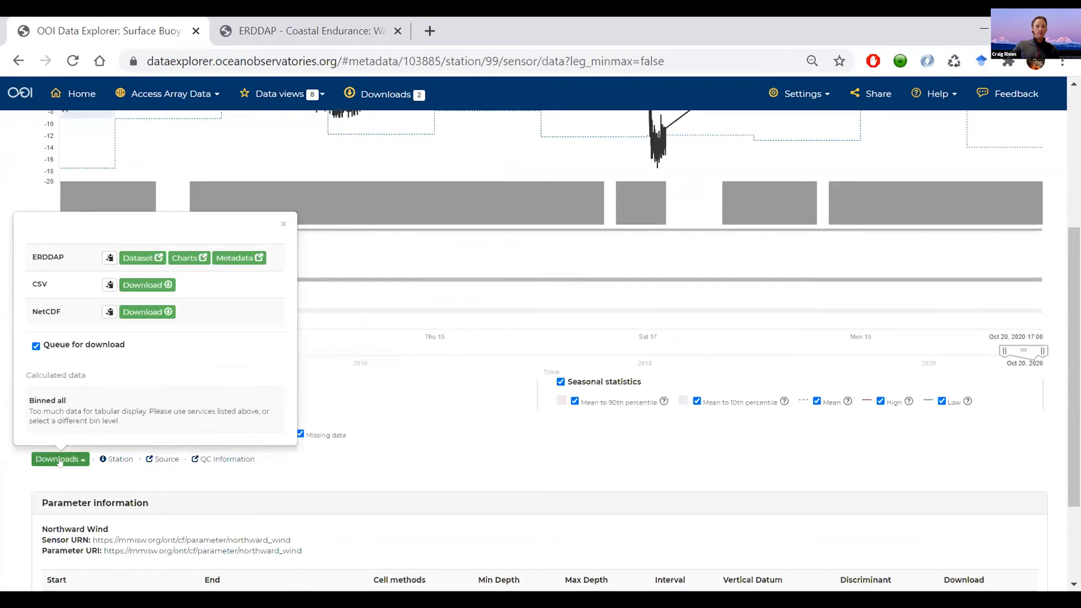
click(283, 224)
scroll(431, 254, up, 5)
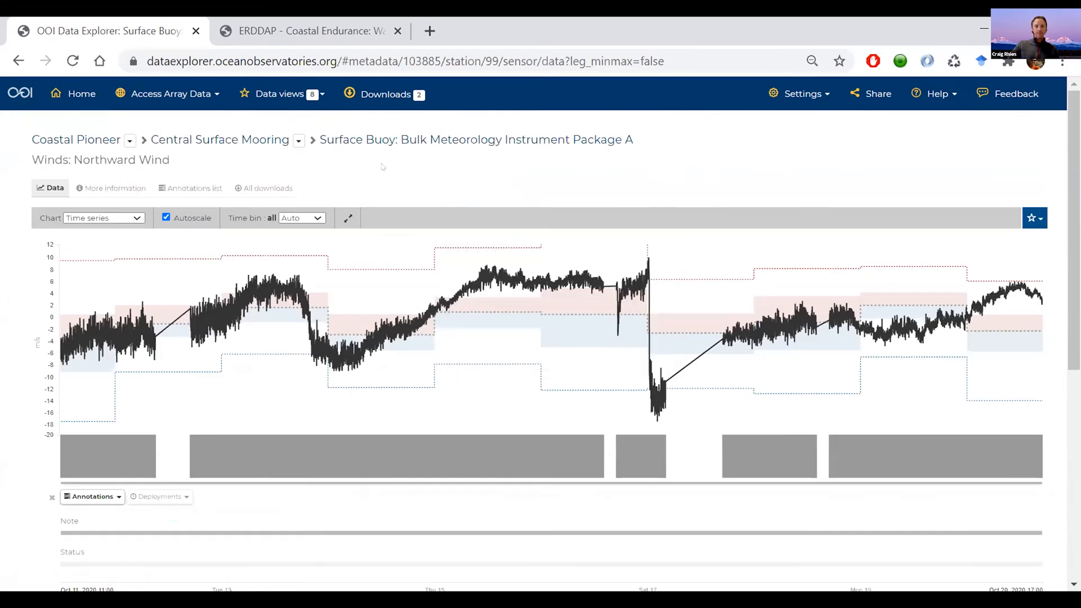
click(383, 95)
scroll(413, 381, down, 5)
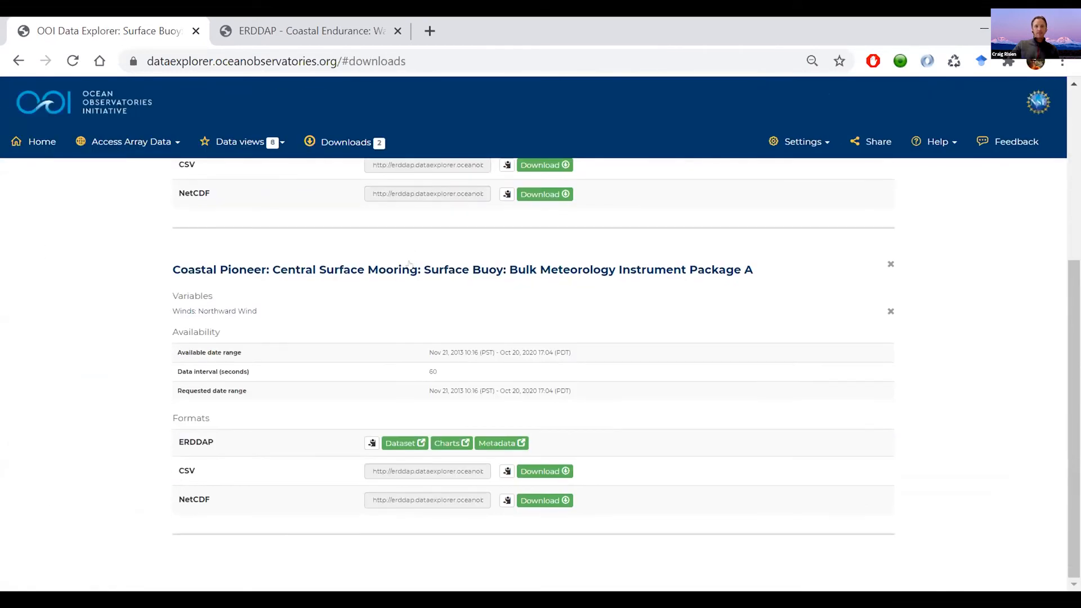
Review both queued dataset entries in the downloads, and return to the Coastal Pioneer Northward Wind chart.
scroll(414, 389, up, 5)
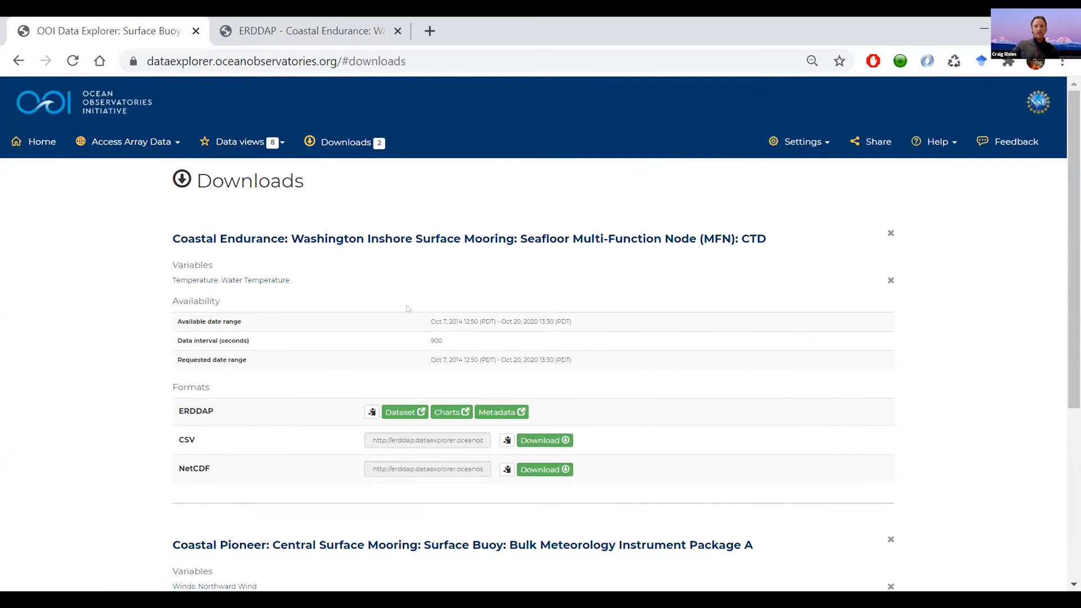
scroll(394, 399, down, 5)
scroll(389, 375, up, 5)
key(alt+Left)
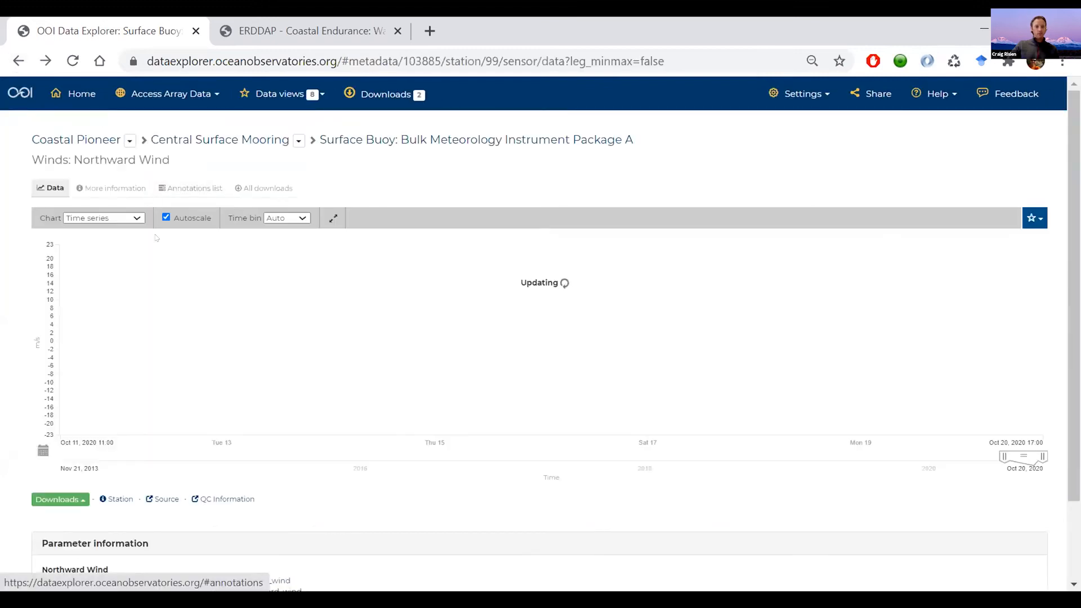
Show the annotations beneath the Northward Wind chart, read the details of the note annotation and close it.
scroll(169, 236, down, 2)
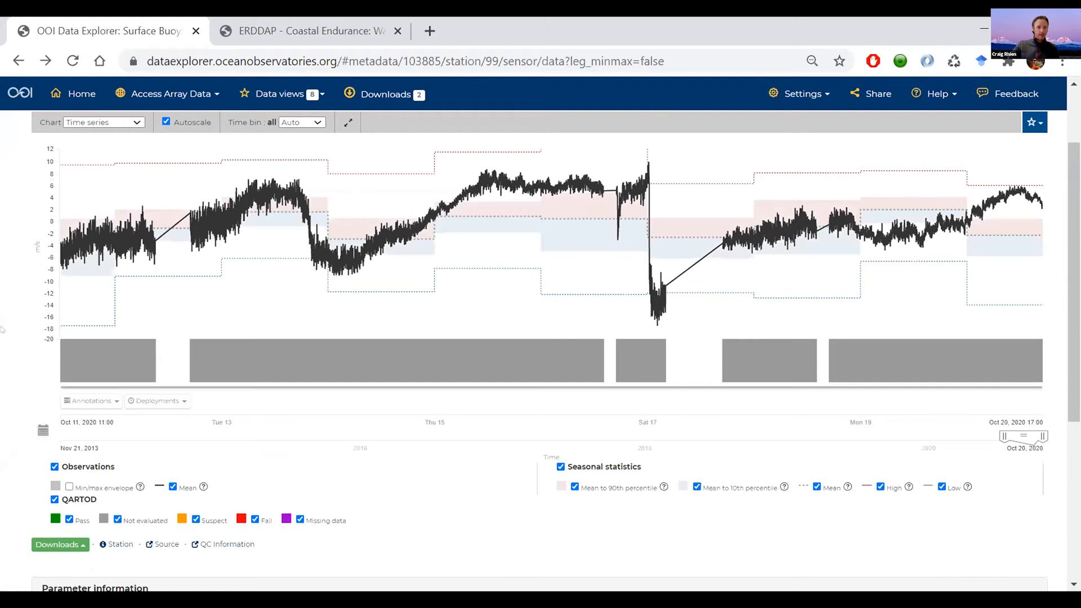
scroll(96, 231, down, 3)
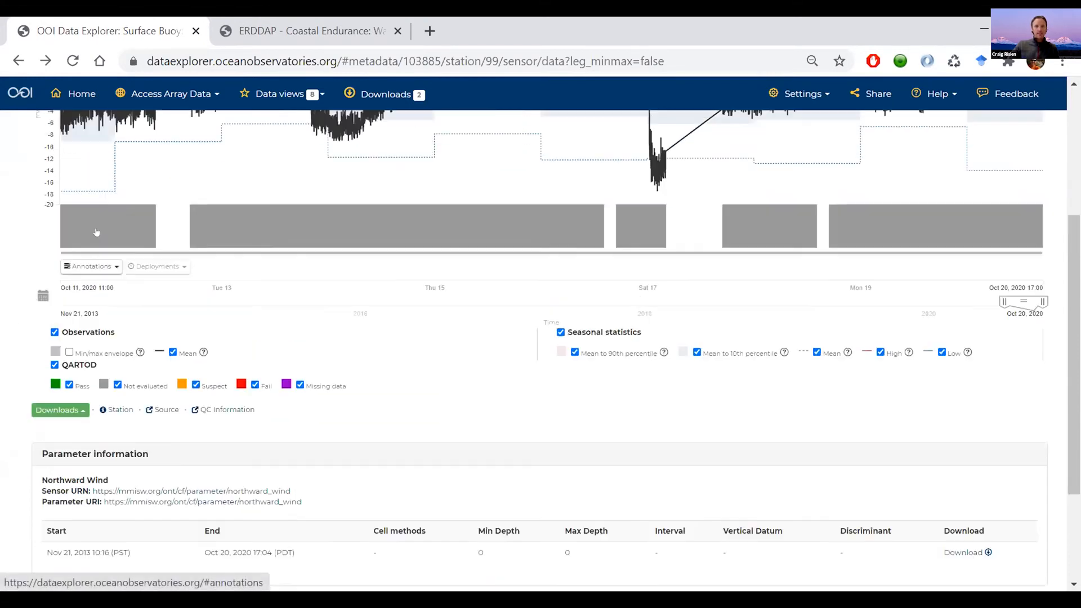
scroll(97, 232, up, 1)
click(90, 317)
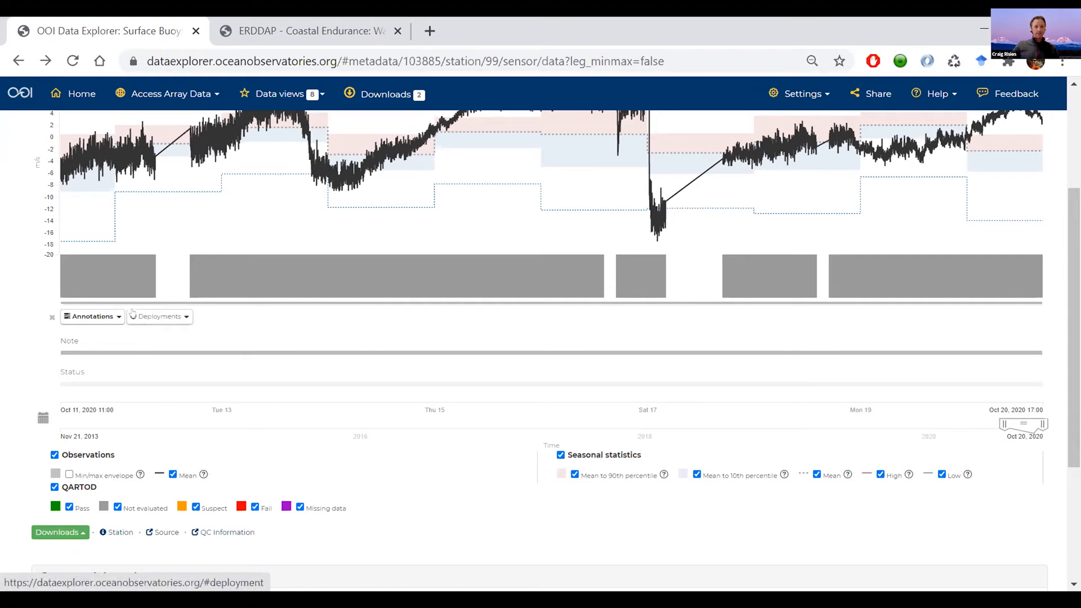
scroll(140, 360, up, 2)
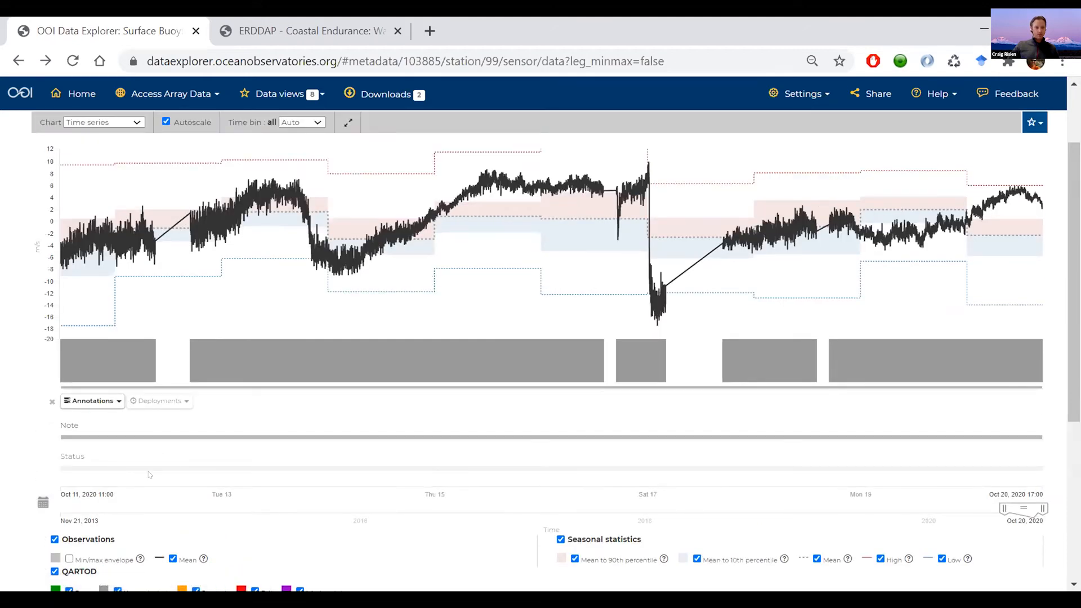
click(139, 438)
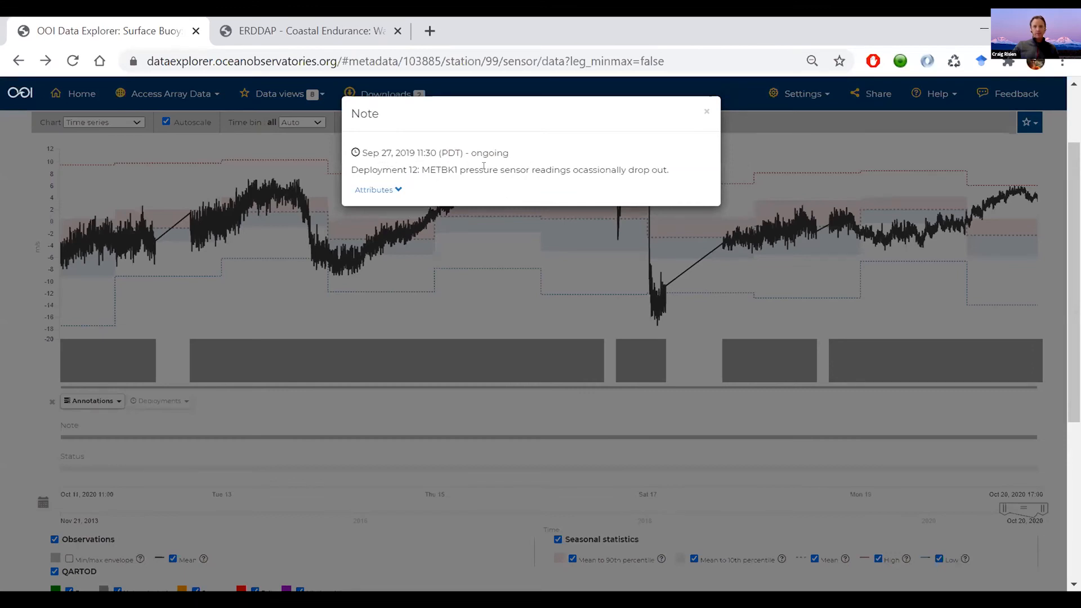
click(706, 111)
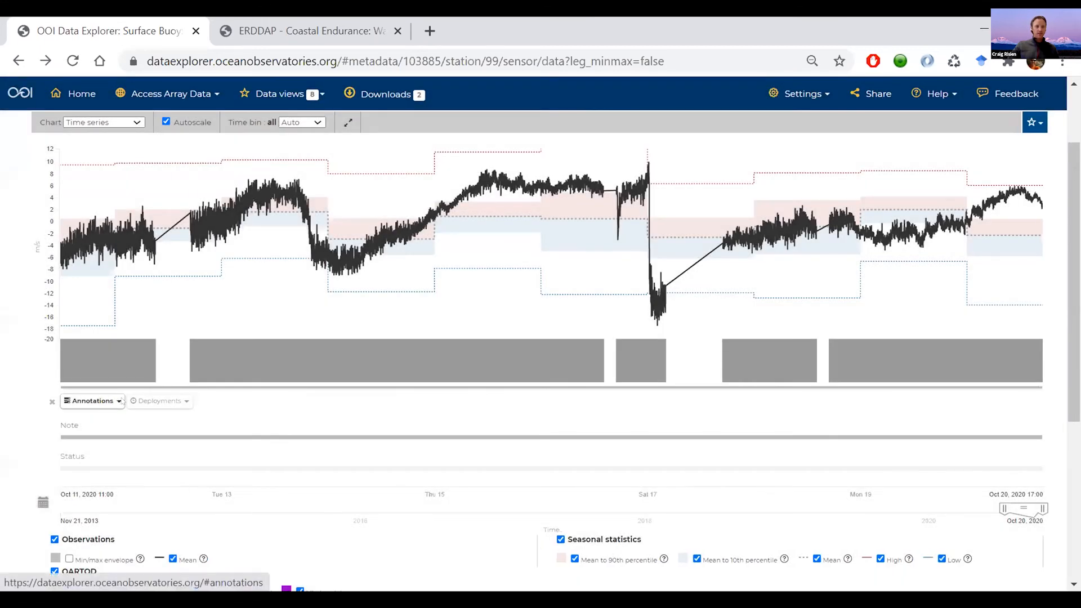
Show the mooring's deployments under the Northward Wind chart over the full time range and inspect individual deployment details.
click(148, 401)
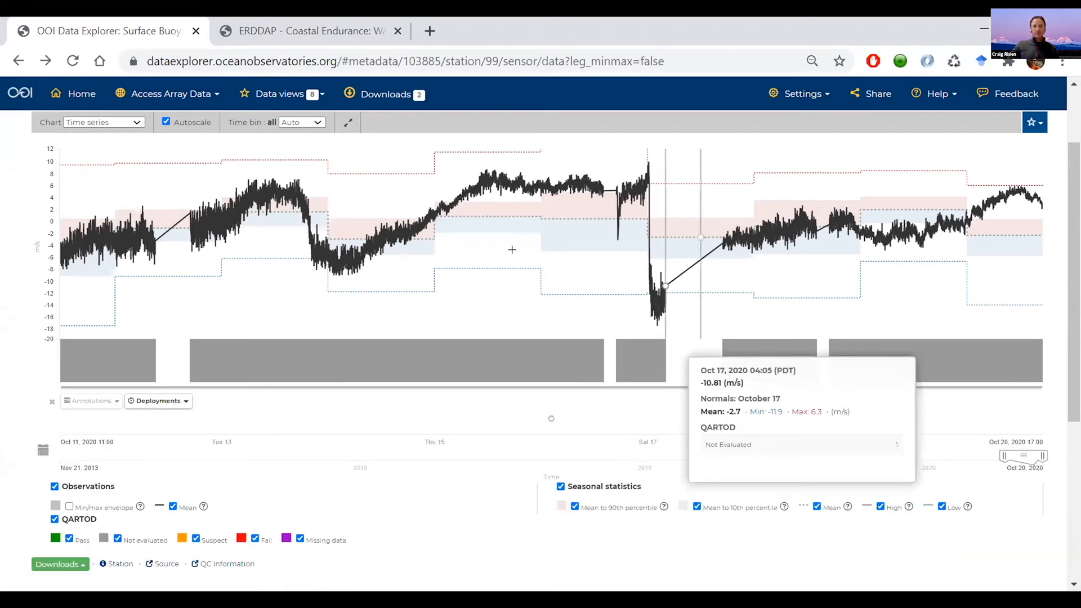
click(348, 122)
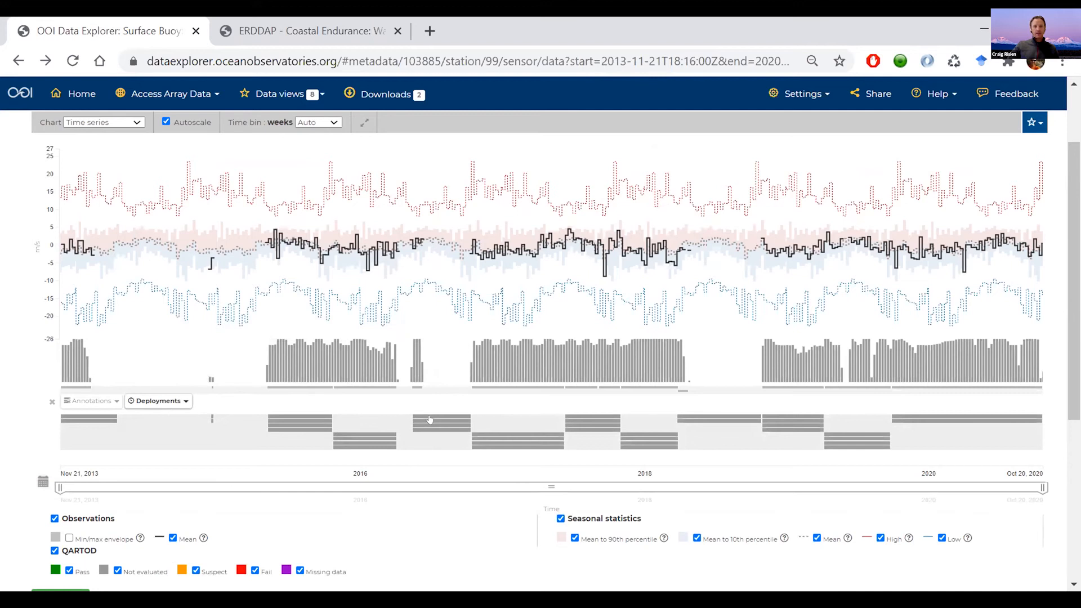
mouse_move(429, 419)
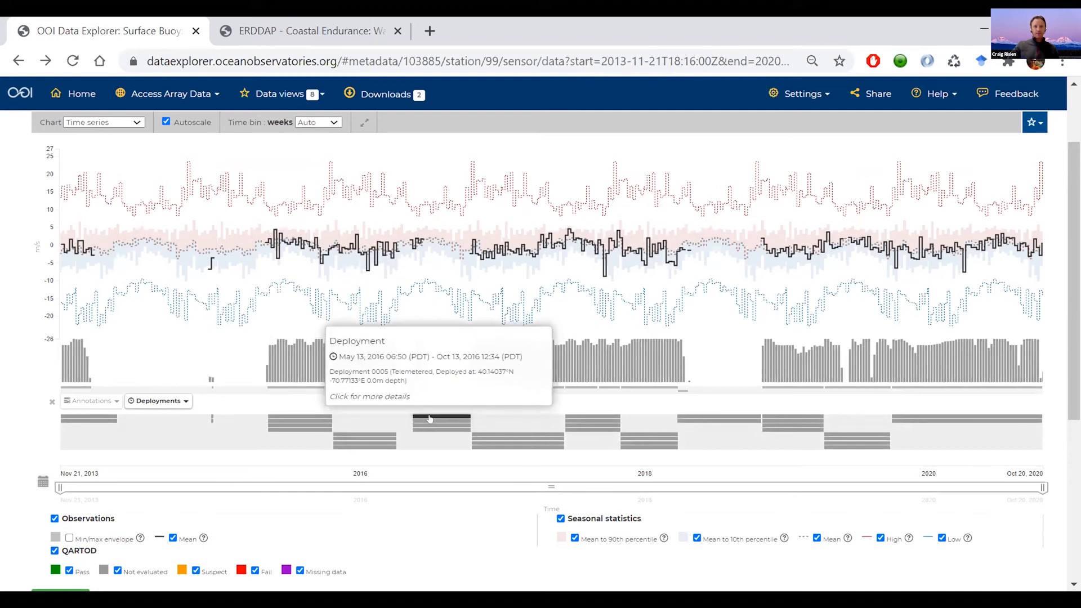
mouse_move(257, 418)
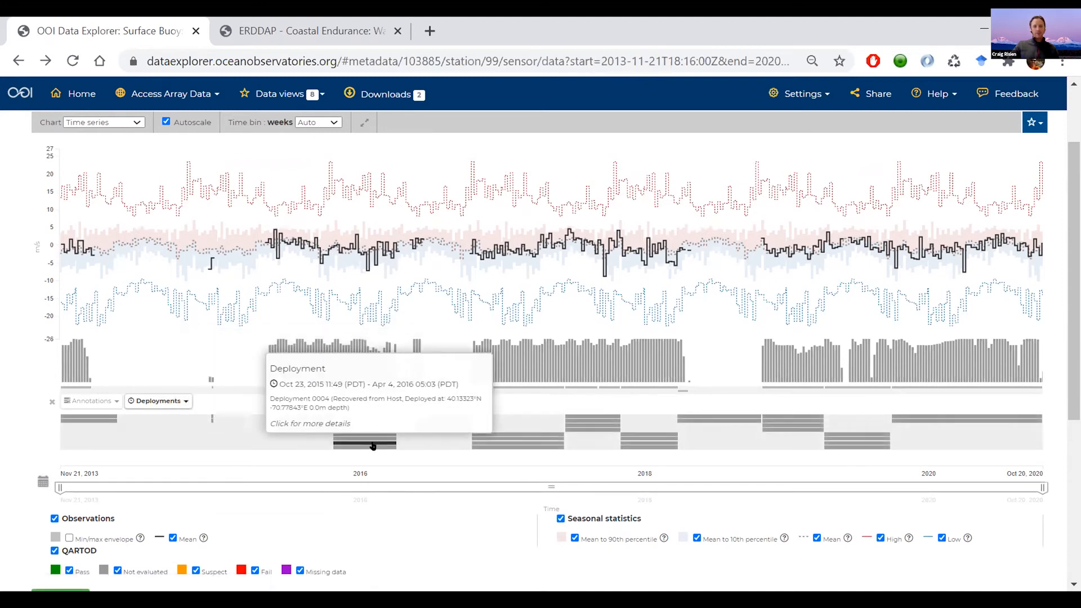
mouse_move(500, 438)
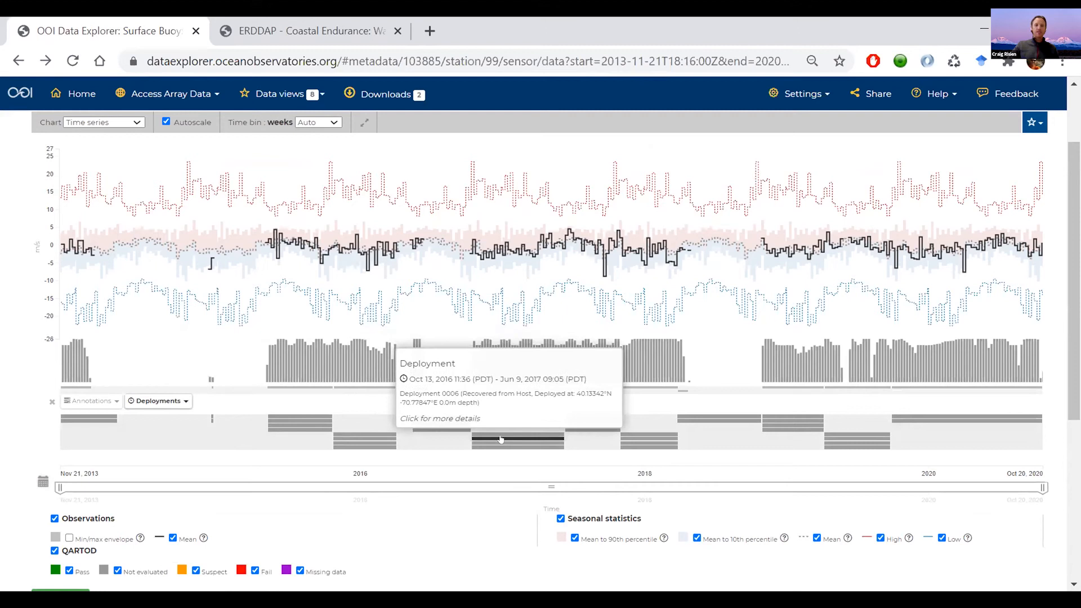
mouse_move(356, 438)
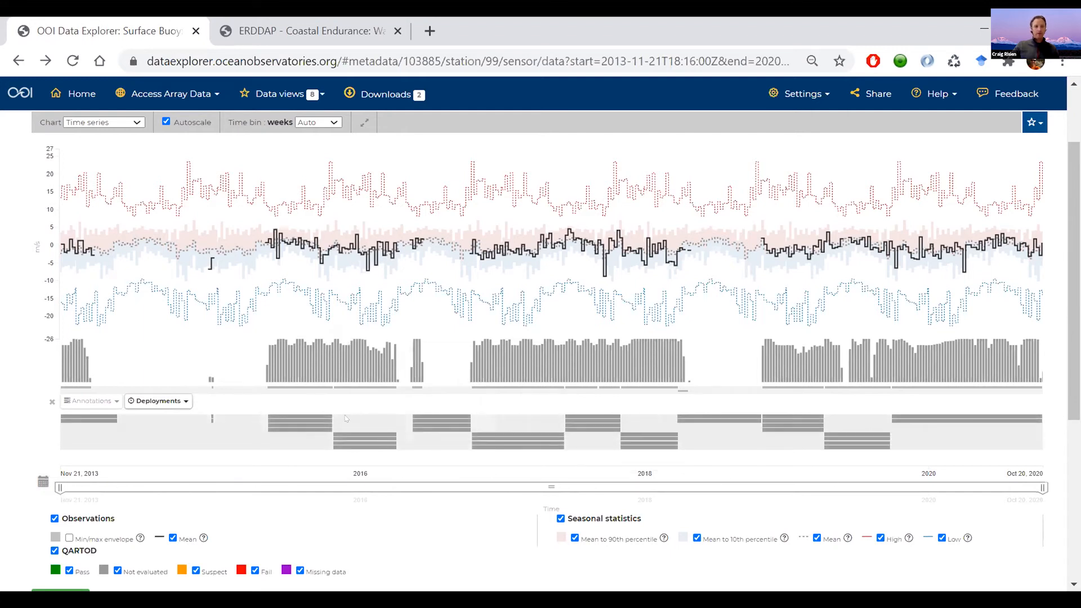
scroll(344, 412, up, 3)
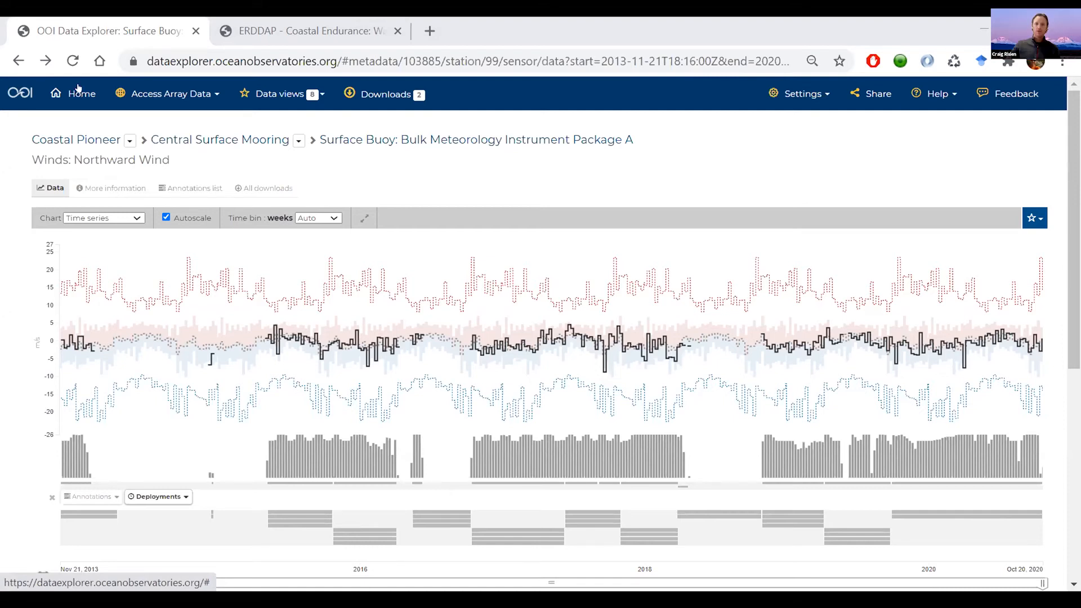
click(852, 93)
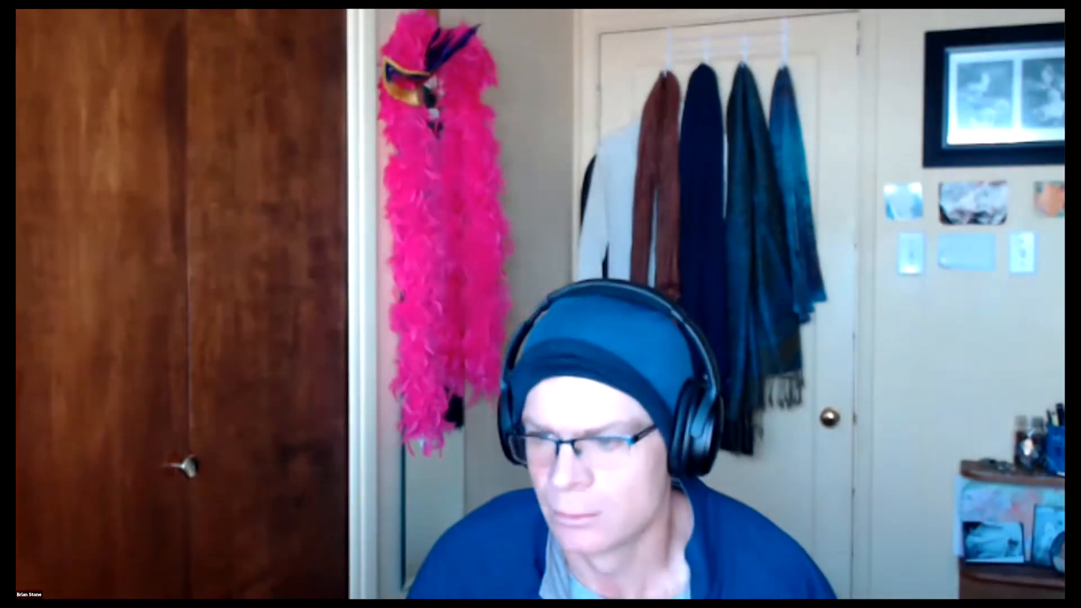
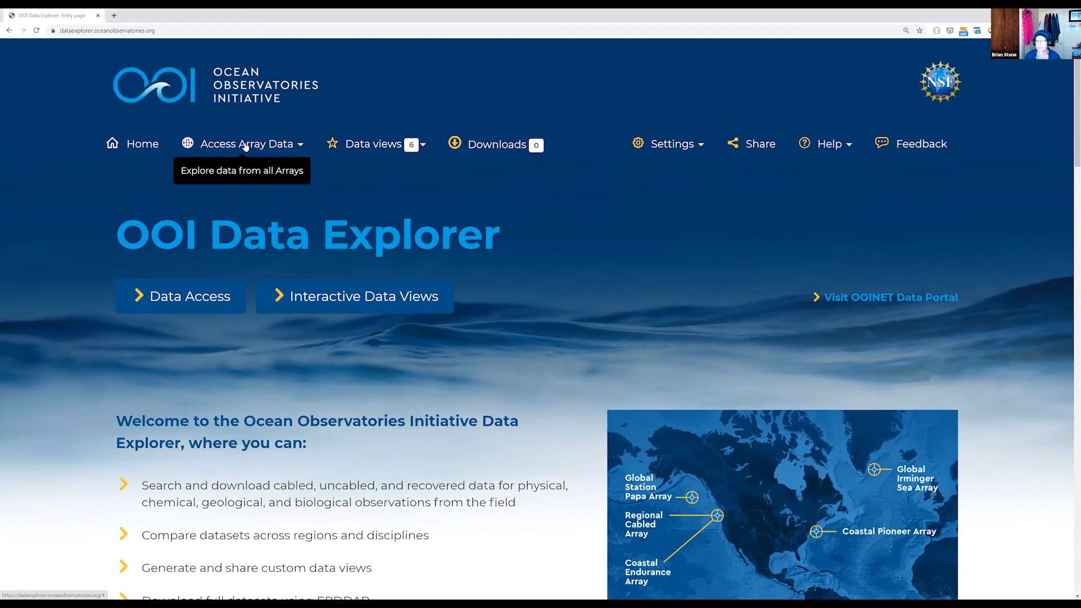
Open the home page's Access and Explore Data section with its array list and filters.
click(246, 147)
click(245, 147)
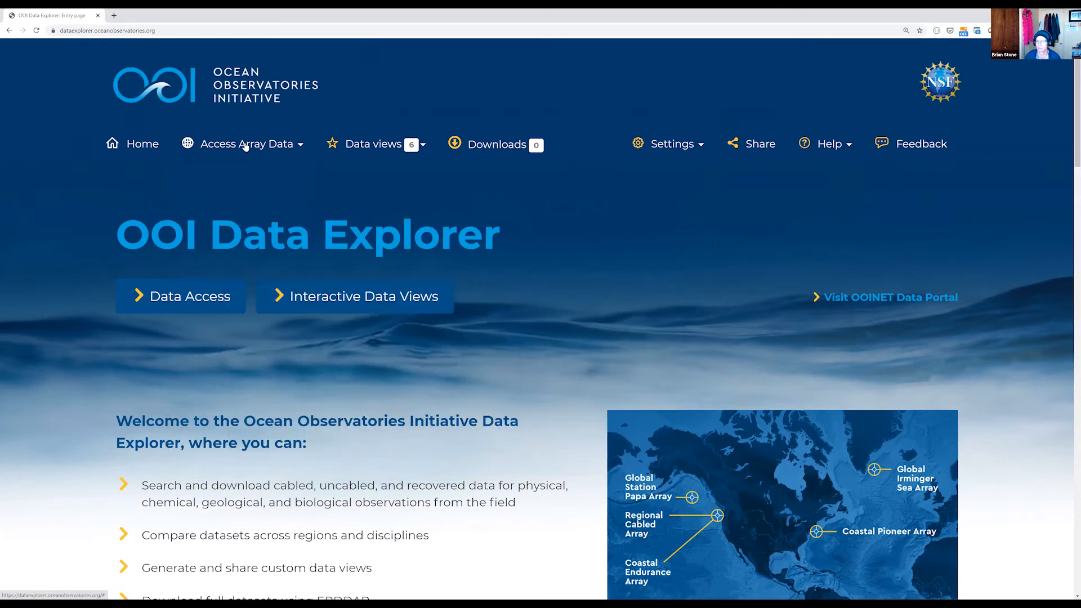
click(183, 295)
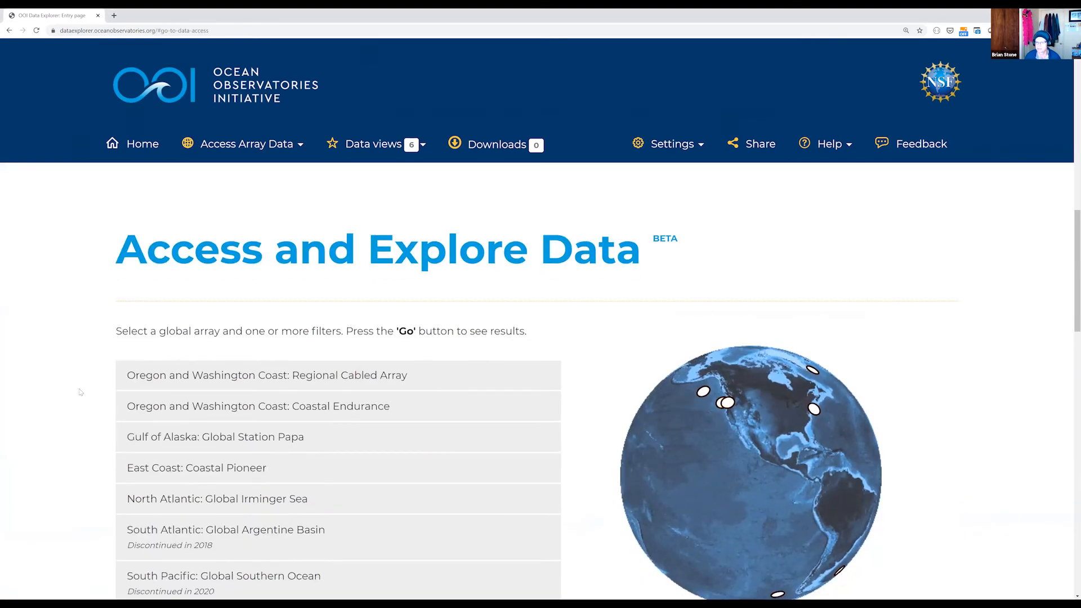
scroll(81, 393, down, 2)
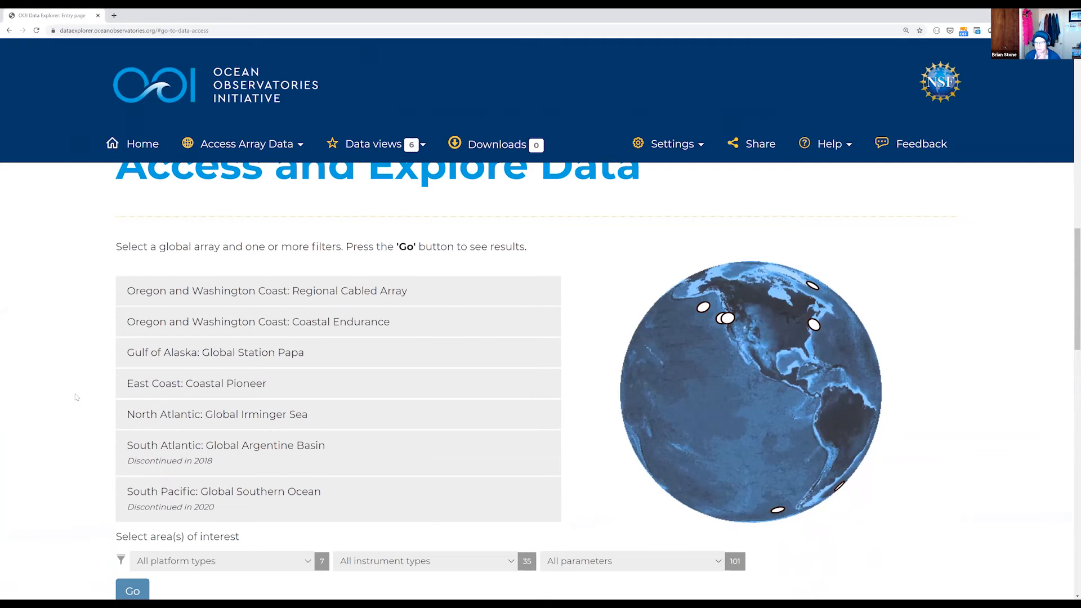
scroll(76, 398, down, 1)
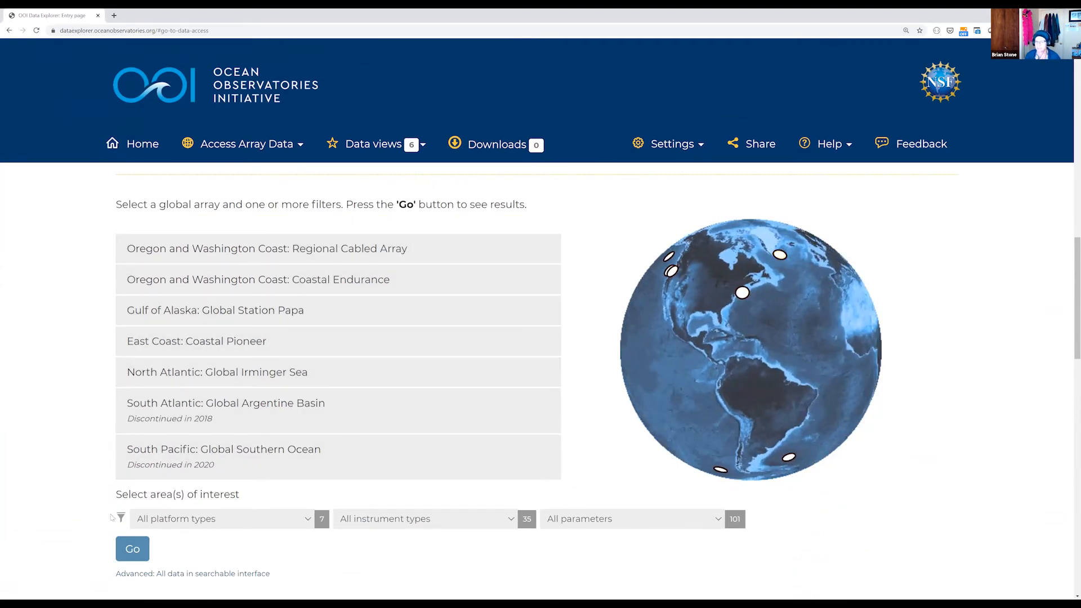
Filter the global arrays by the Fluorometer instrument type, and change the filter to Dissolved Oxygen.
click(373, 522)
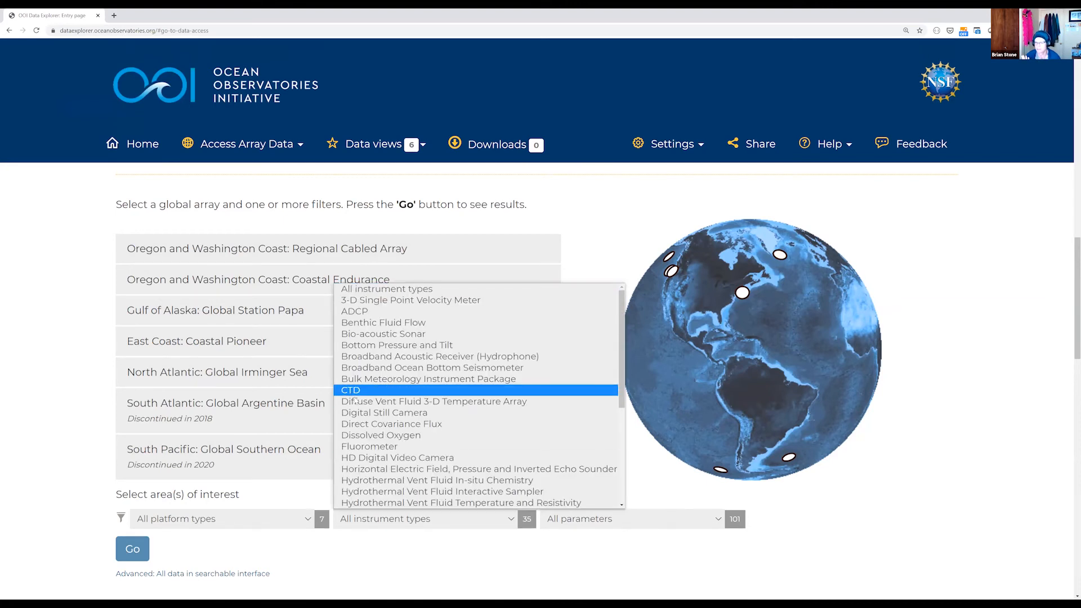
click(375, 447)
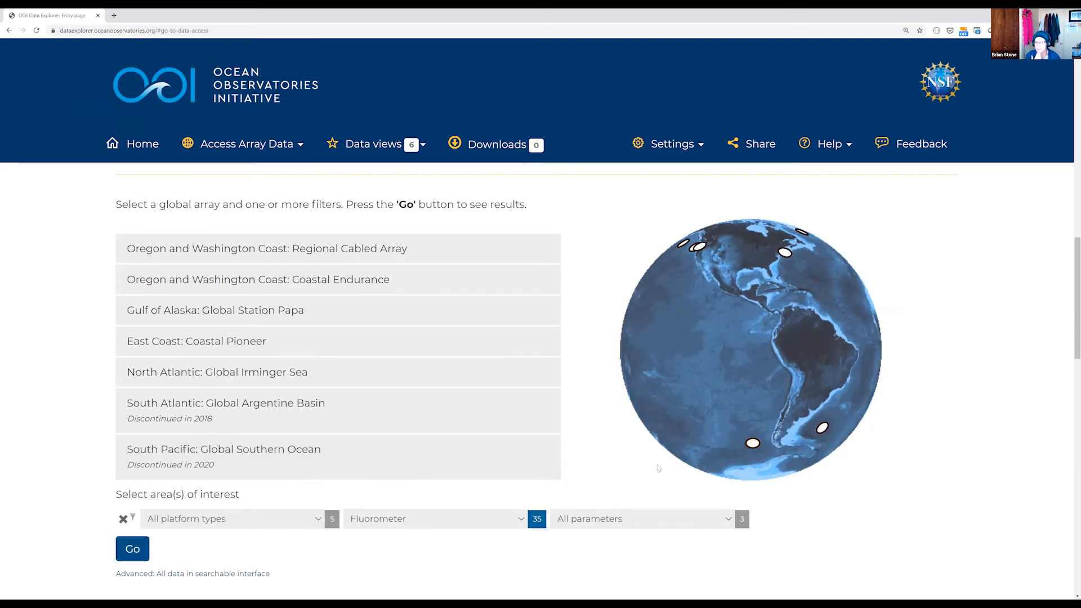
click(372, 518)
scroll(400, 428, down, 1)
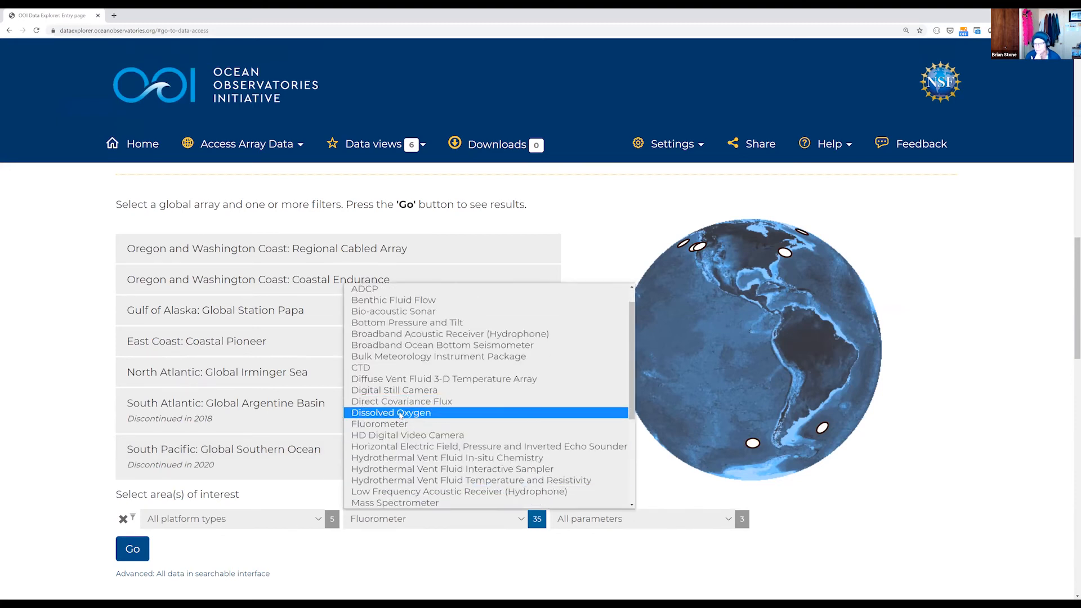
click(401, 414)
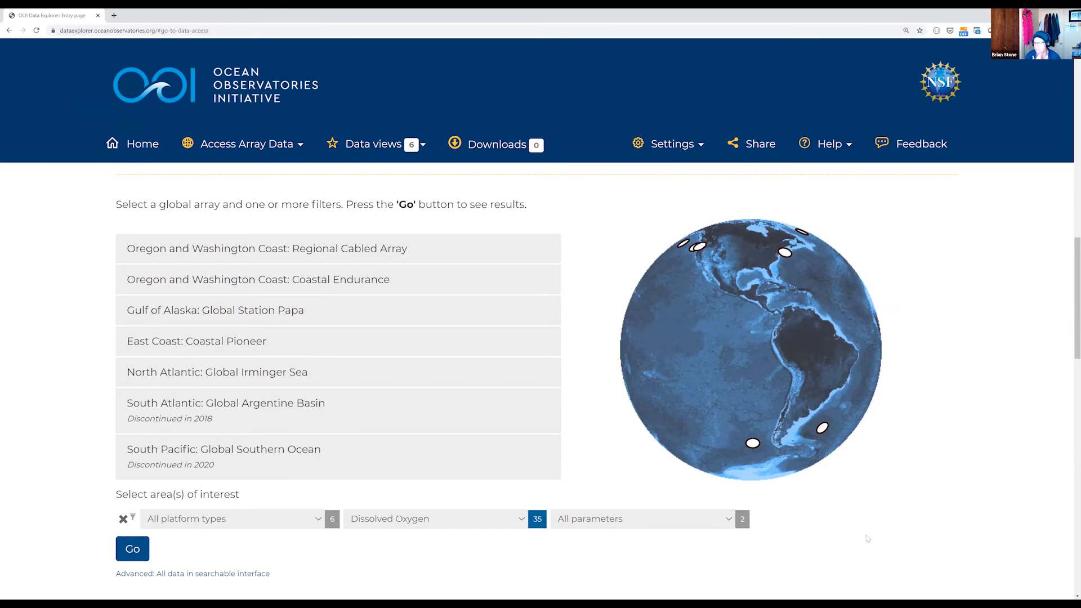
drag(888, 360, 879, 417)
Look through the available instrument types and reset the instrument filter to all instrument types.
click(376, 518)
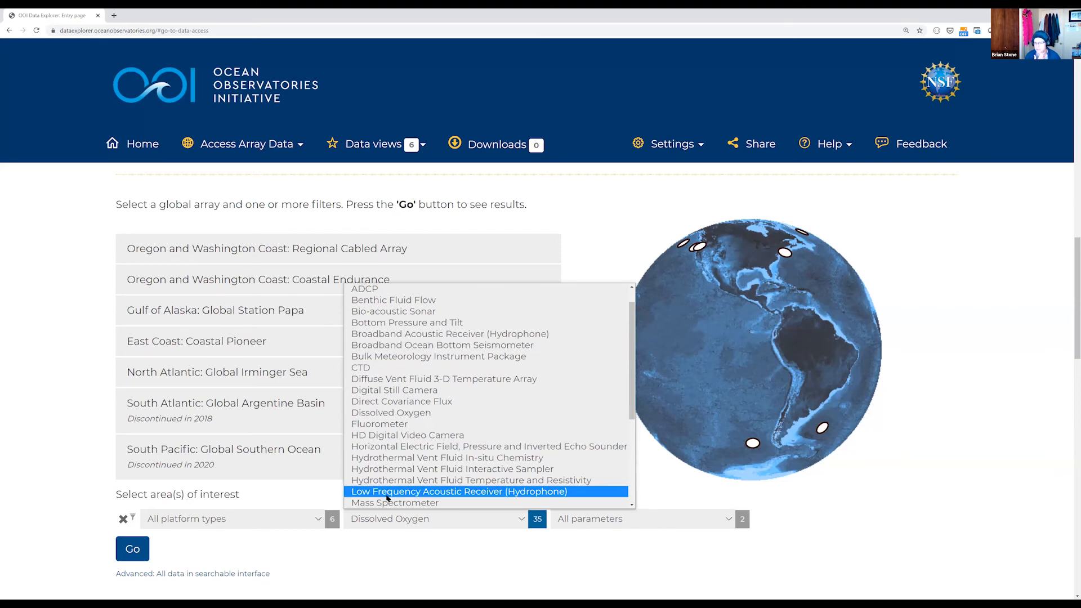
scroll(389, 473, down, 3)
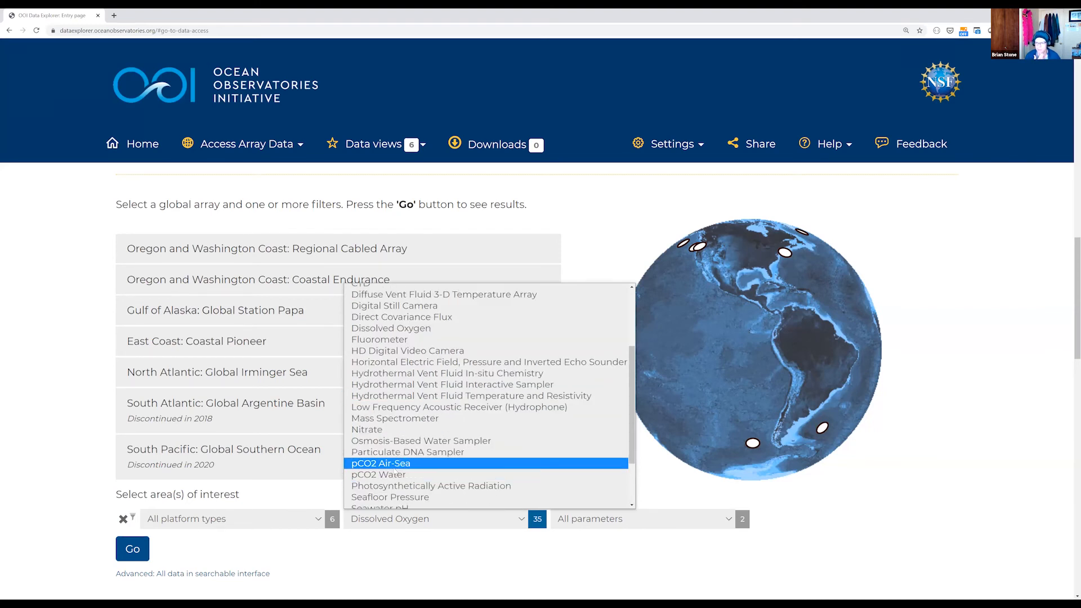
scroll(394, 439, up, 5)
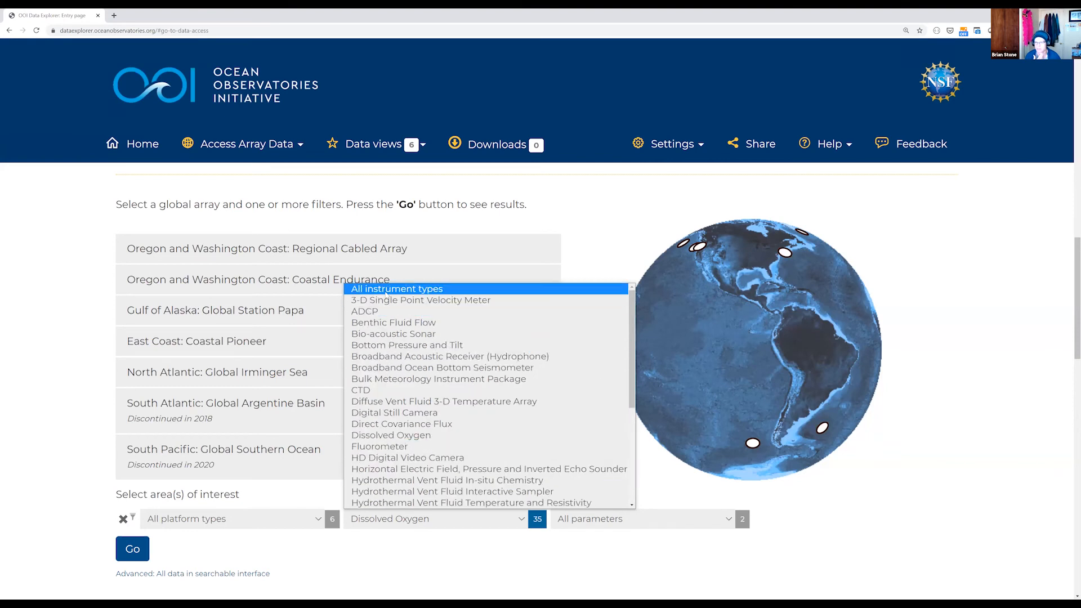
Filter all arrays by the Chlorophyll a parameter and show the matching datasets.
click(588, 523)
click(588, 524)
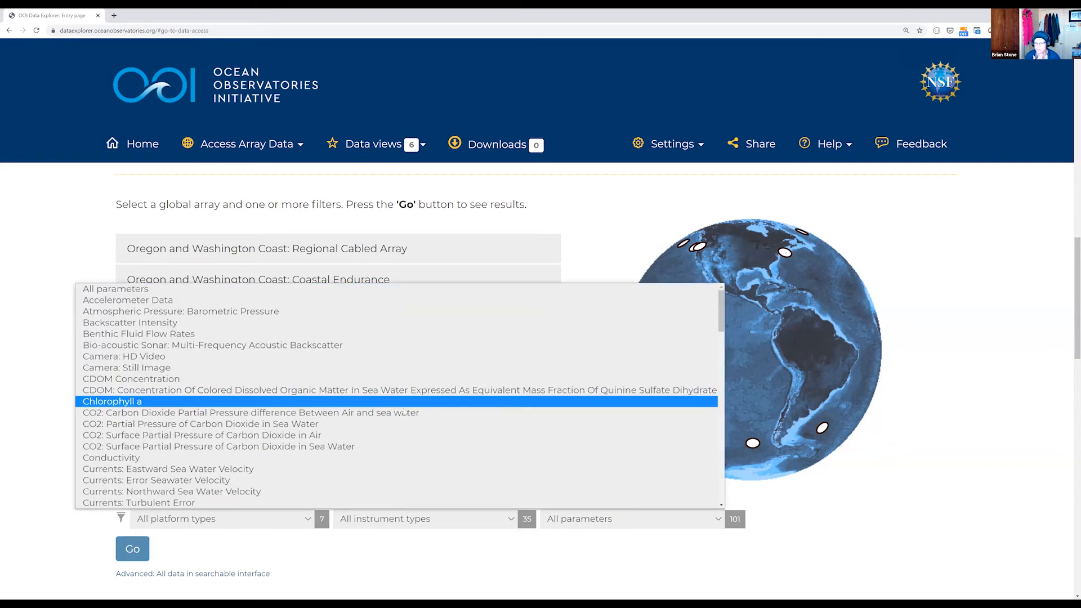
click(350, 402)
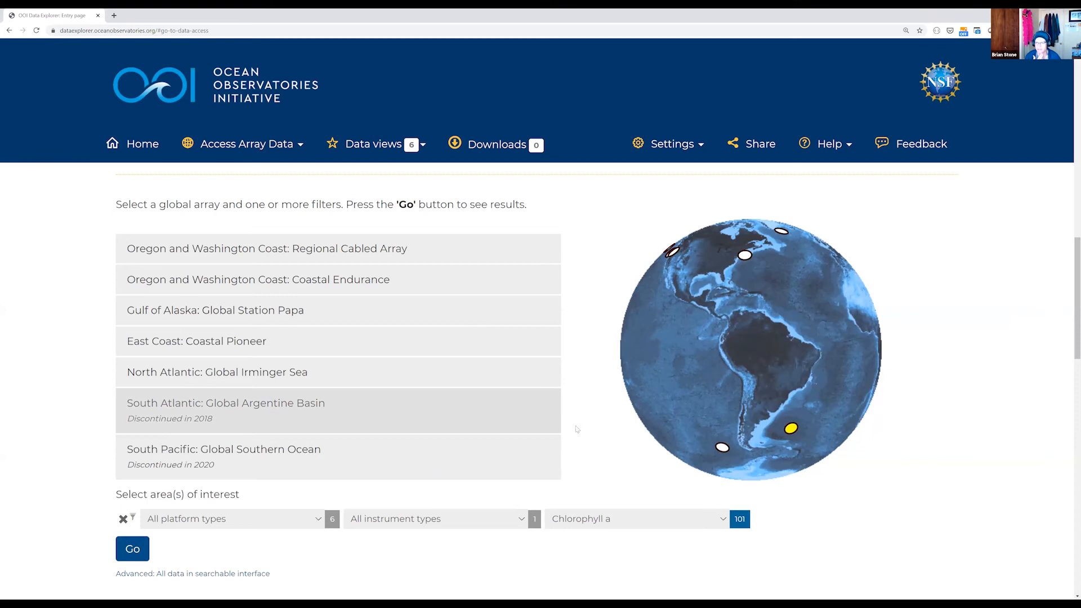
click(123, 557)
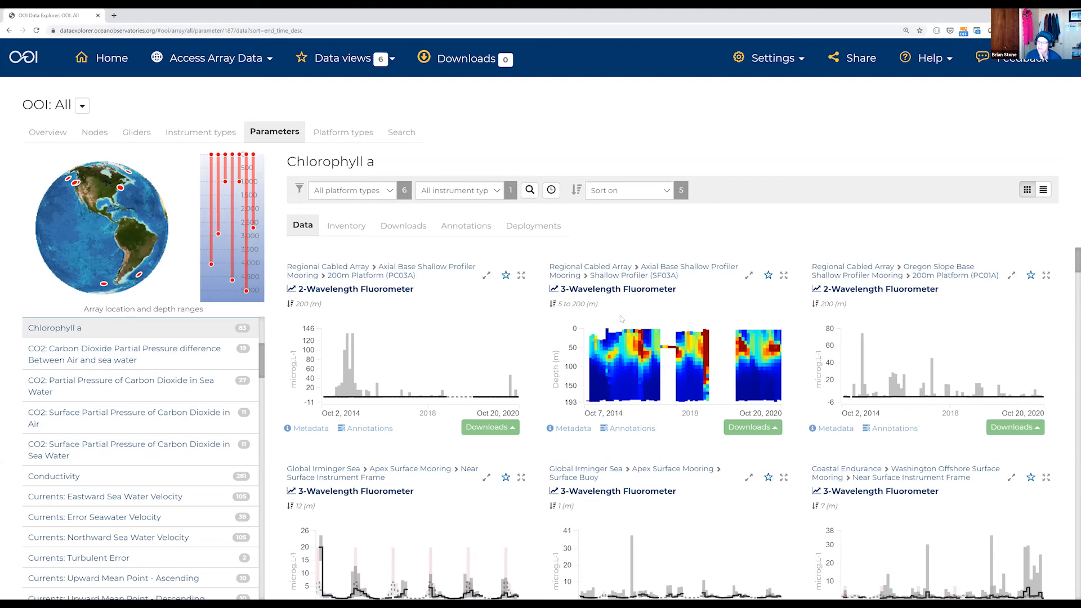
Open the Chlorophyll a chart for the Global Irminger Sea Apex Surface Mooring's Near Surface Instrument Frame and show its full time range.
mouse_move(419, 495)
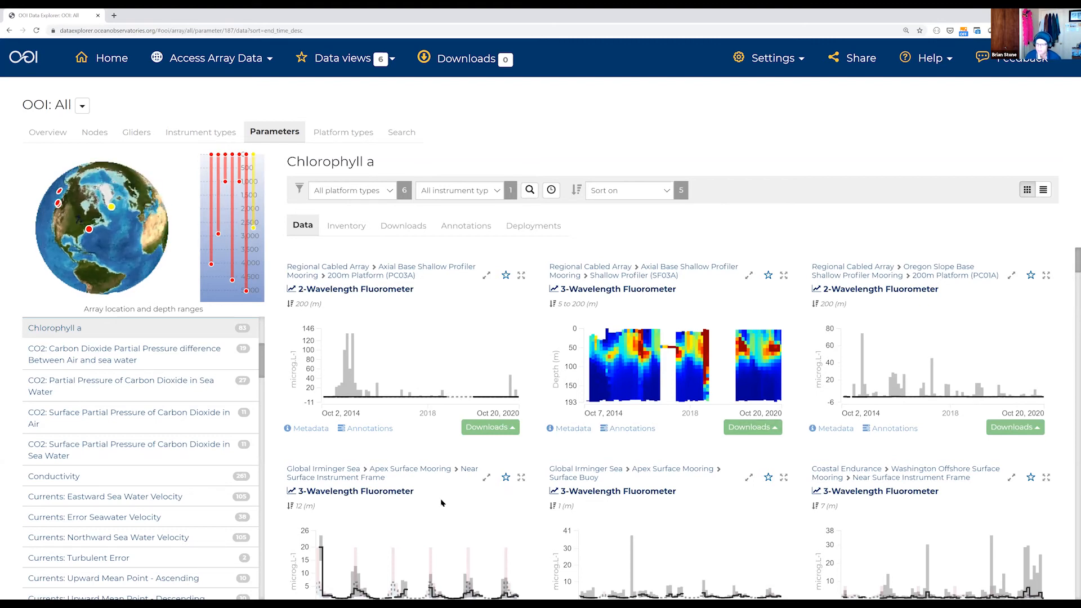
click(413, 493)
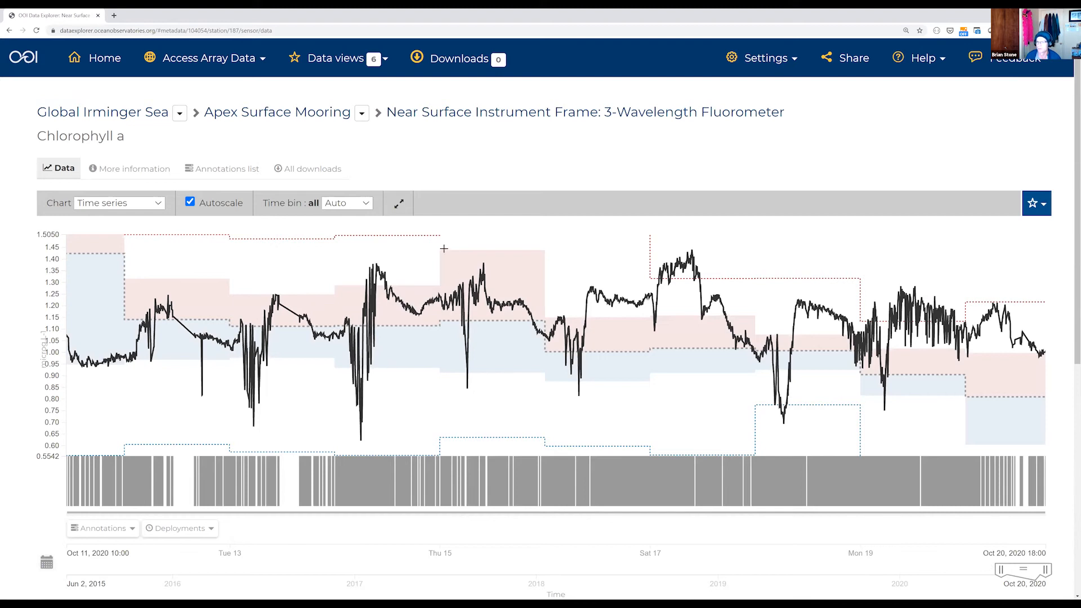
click(398, 206)
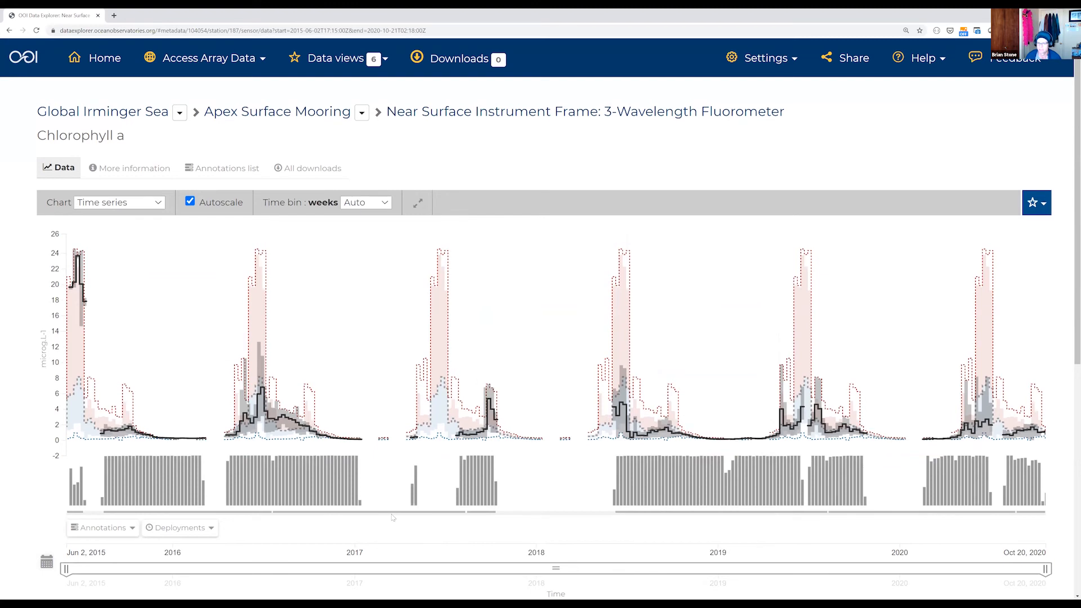
scroll(392, 518, down, 3)
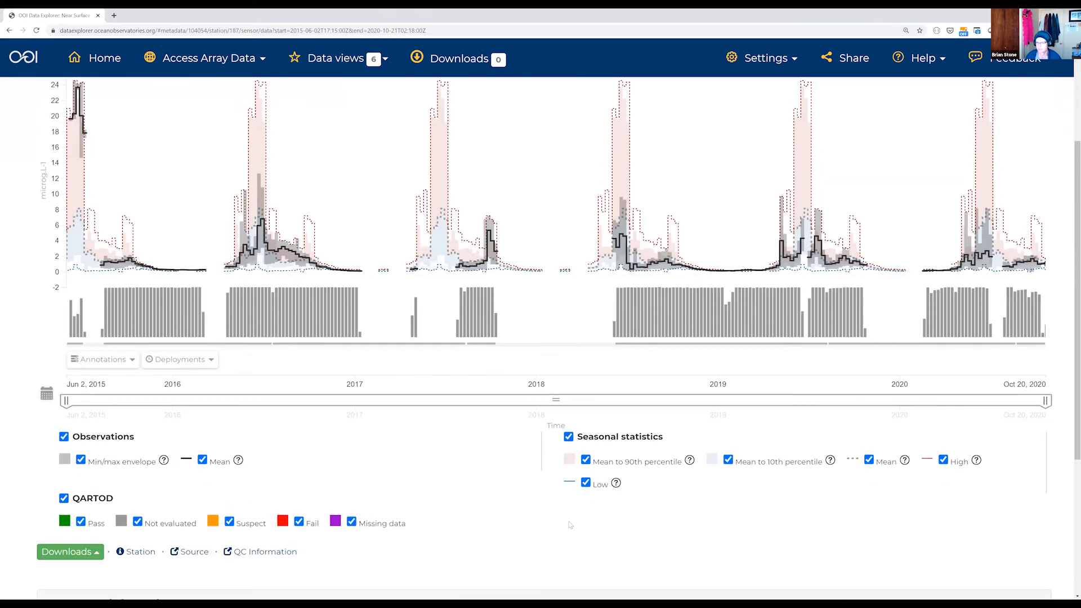
Read the explanation of the Mean to 90th percentile statistic and inspect weekly values in the Chlorophyll a chart.
mouse_move(690, 463)
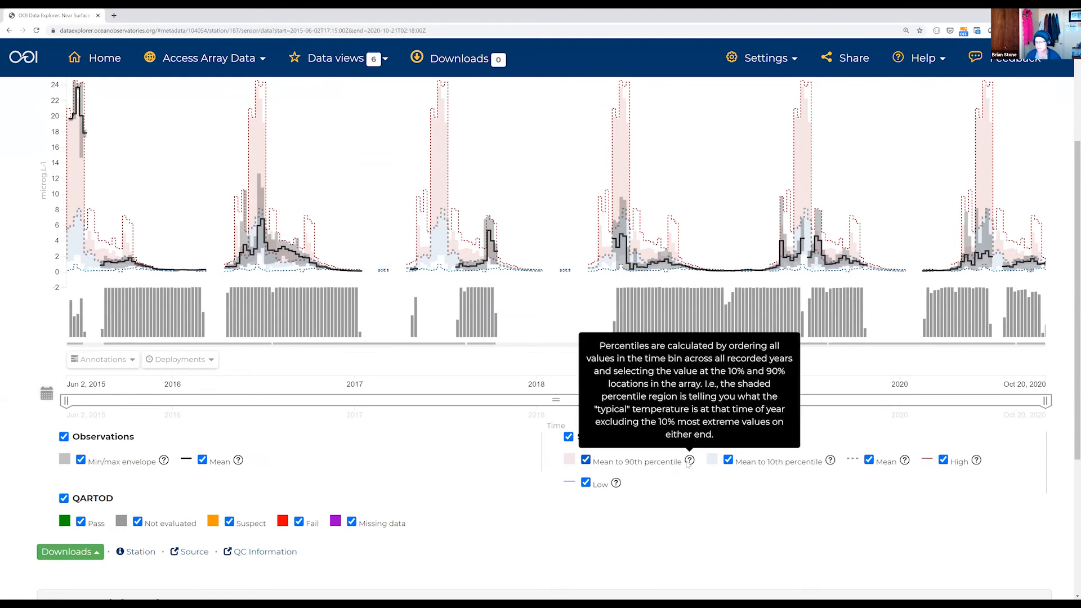
scroll(534, 337, up, 1)
mouse_move(440, 273)
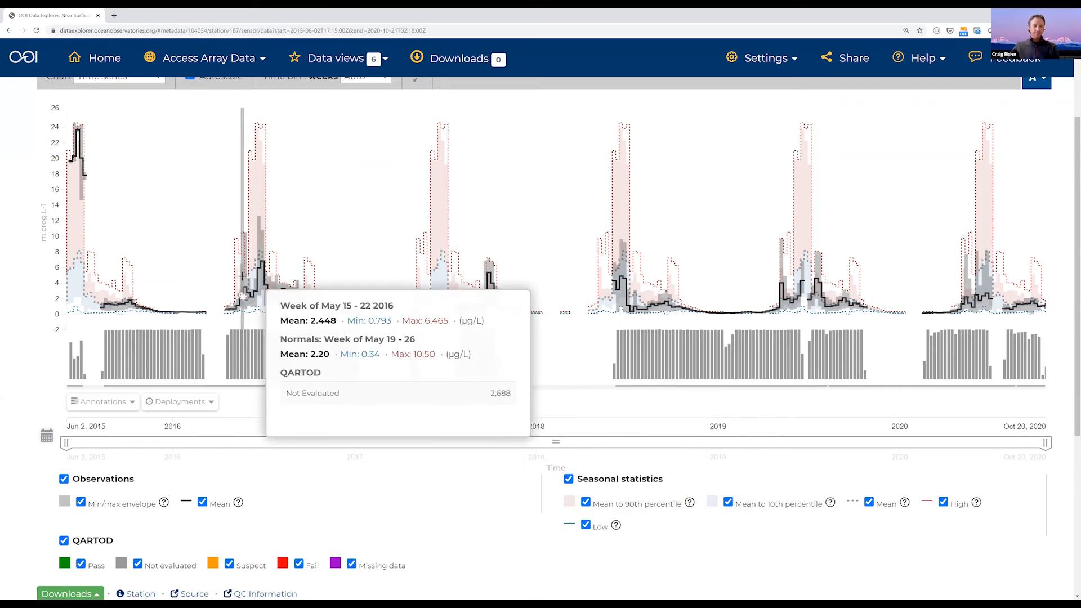
scroll(234, 221, up, 1)
scroll(233, 221, up, 1)
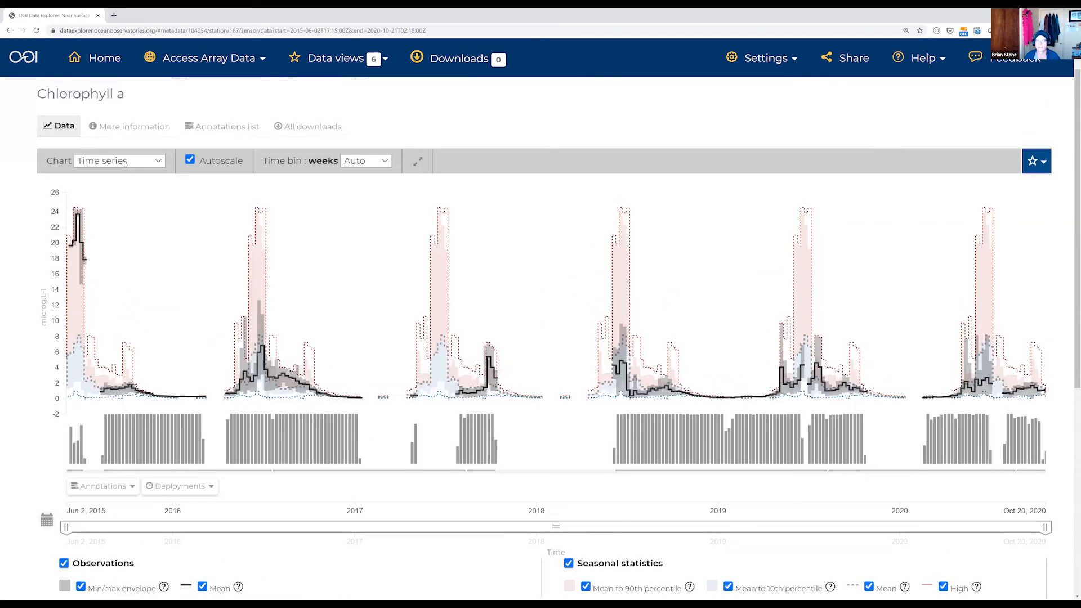
Show the Chlorophyll a data as an Anomaly chart with a time bin of days.
click(125, 162)
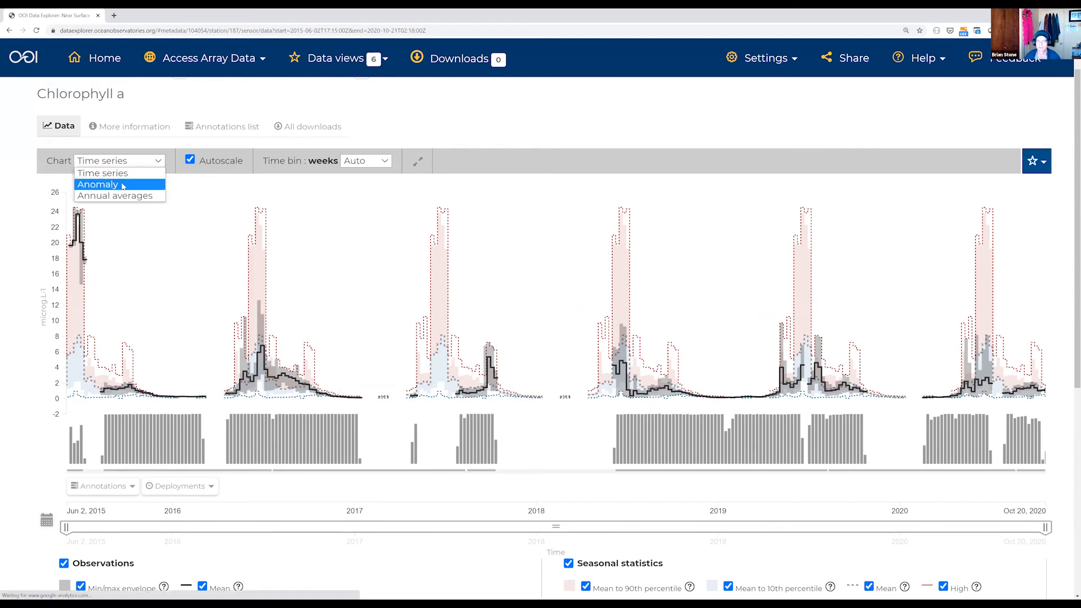
click(123, 185)
click(251, 162)
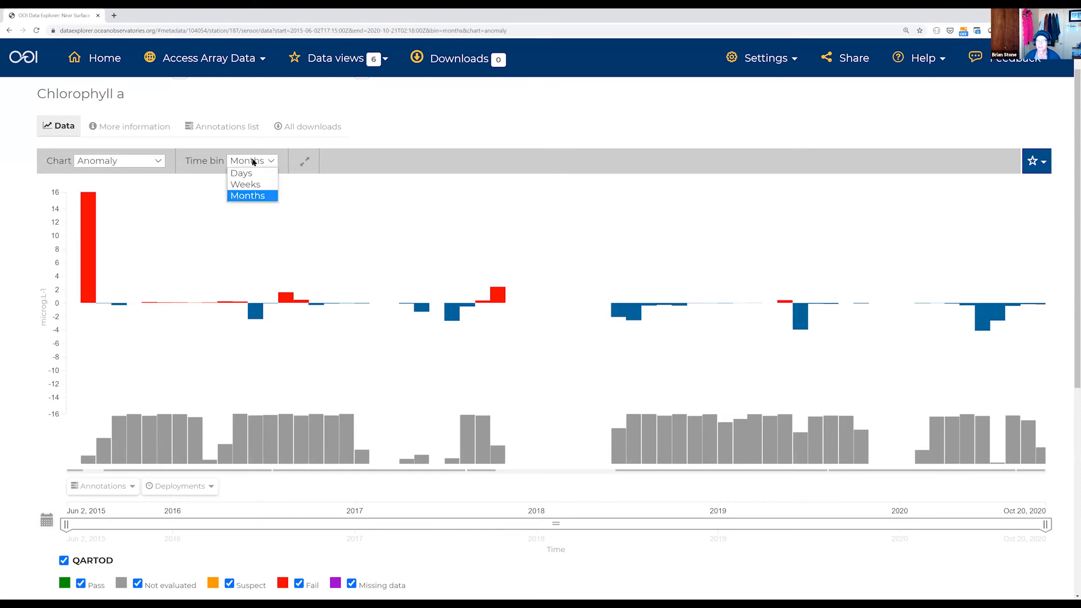
click(257, 175)
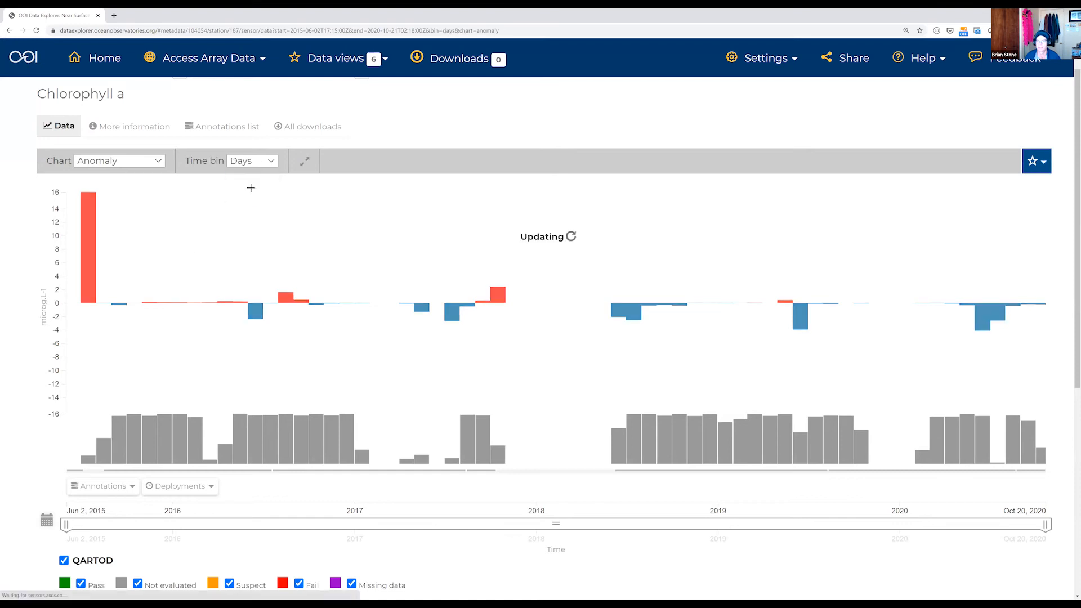
Switch the Chlorophyll a chart to annual averages and display the year 2019.
click(113, 163)
click(115, 196)
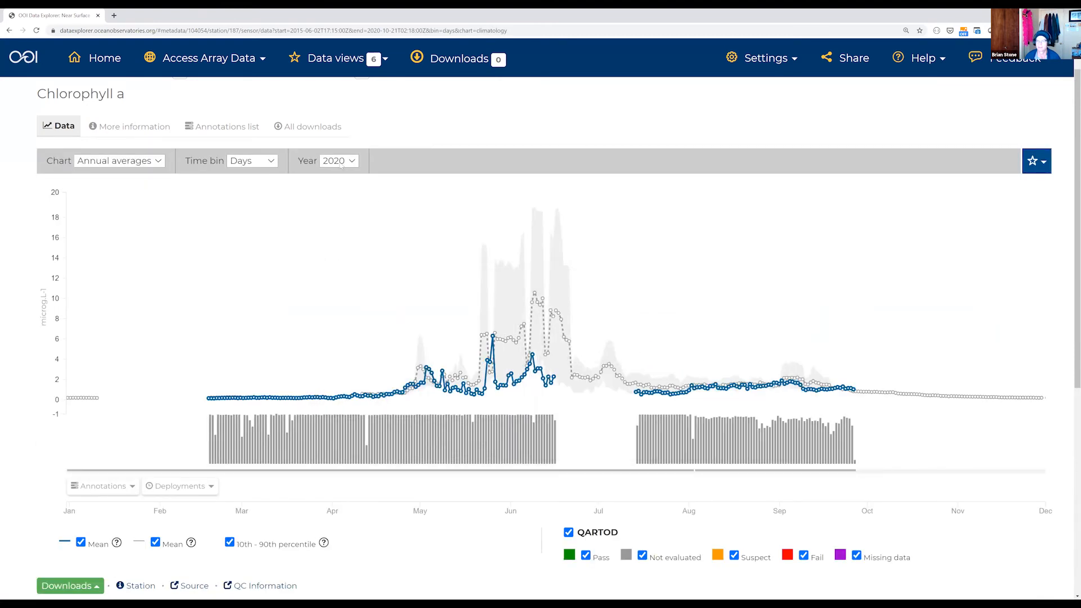
click(339, 162)
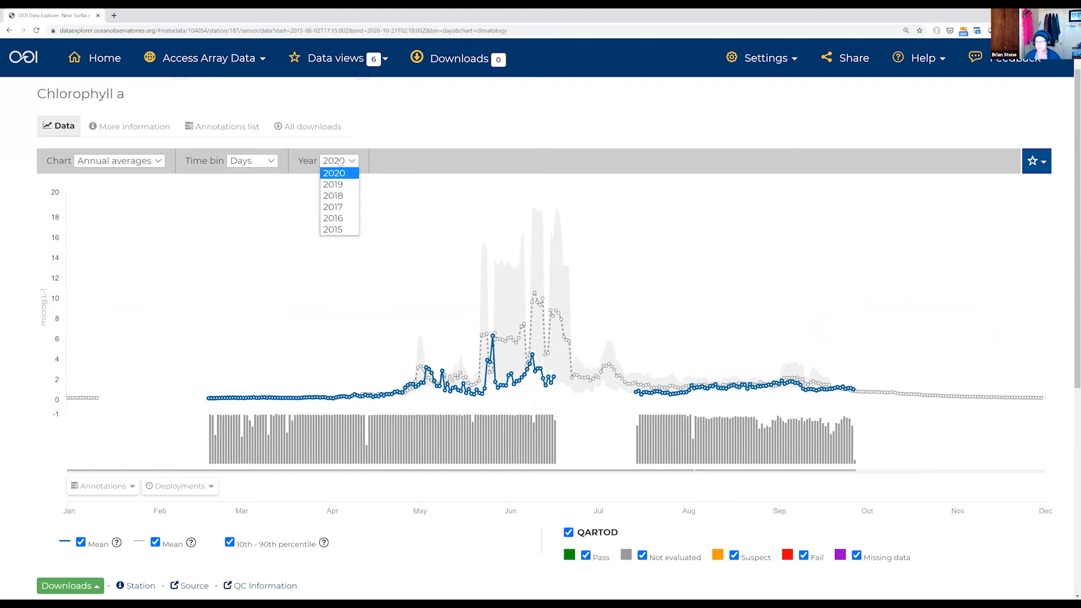
click(341, 185)
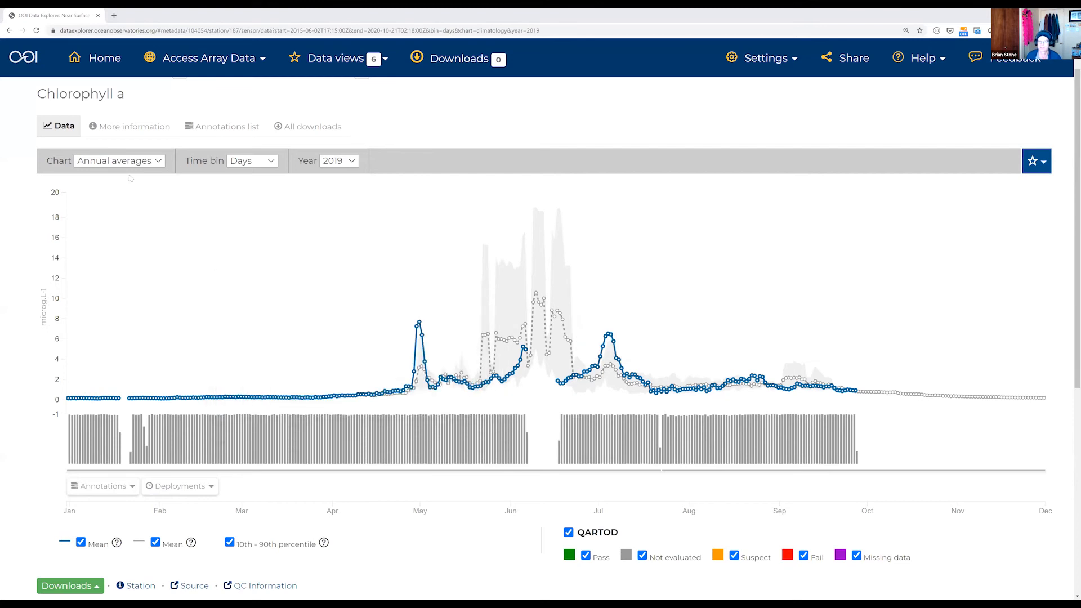
Return the Chlorophyll a chart to the time series view and open its download options.
click(109, 161)
click(109, 173)
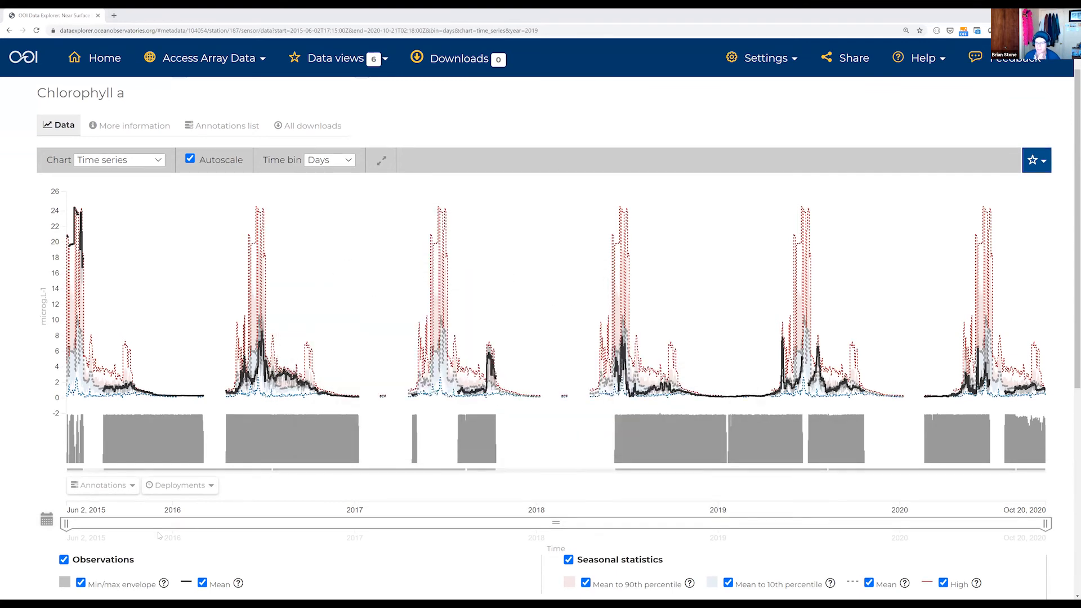
scroll(322, 170, down, 2)
click(67, 590)
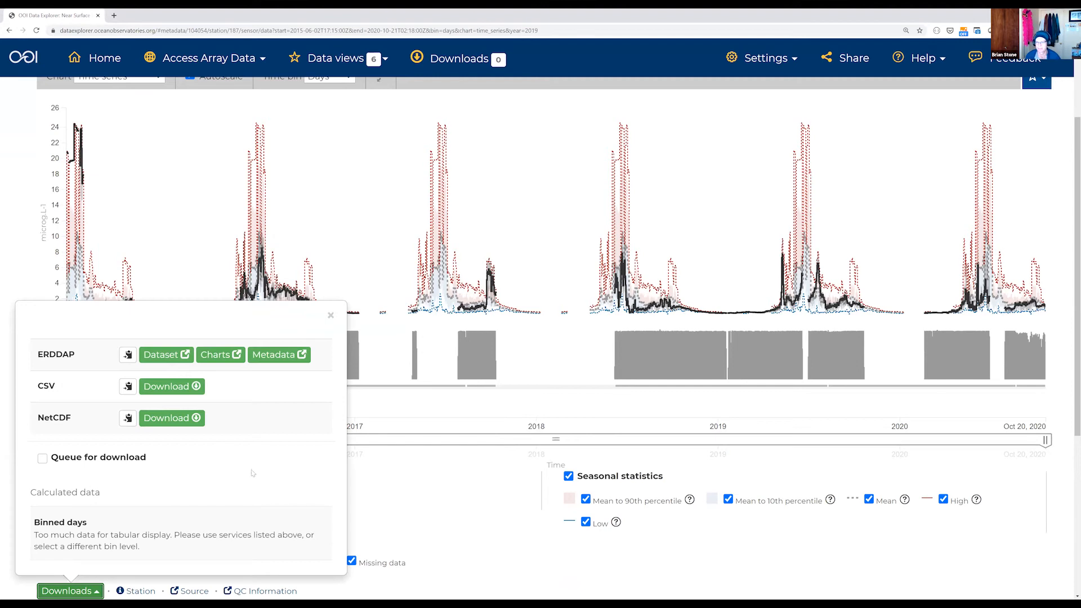
scroll(381, 214, up, 2)
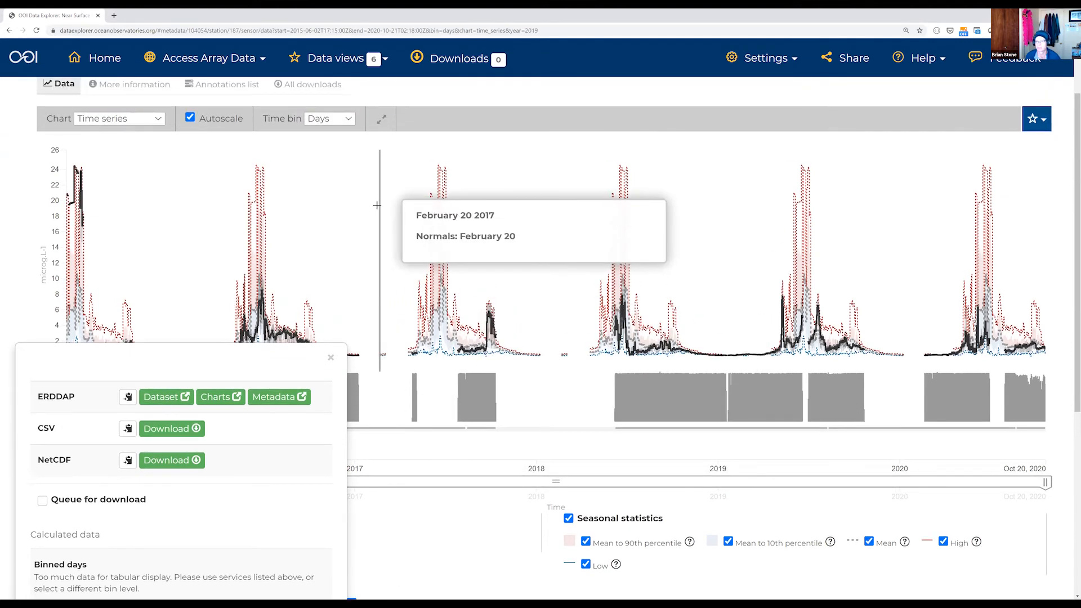
Set the chart's time bin to weeks, review the ERDDAP, CSV, NetCDF and binned download options, and close them.
click(330, 165)
click(329, 217)
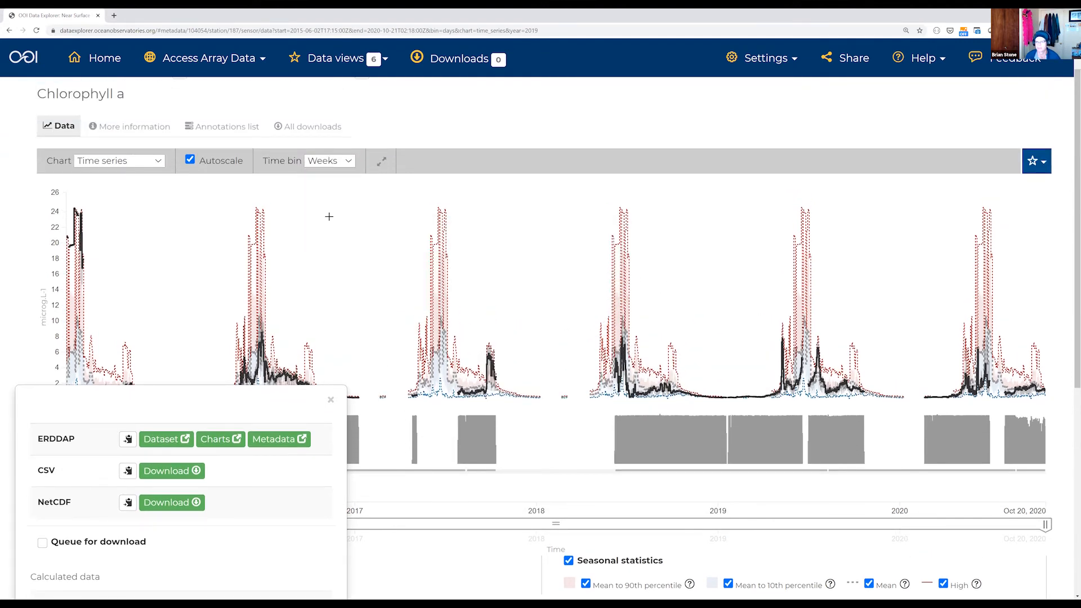
scroll(349, 549, down, 2)
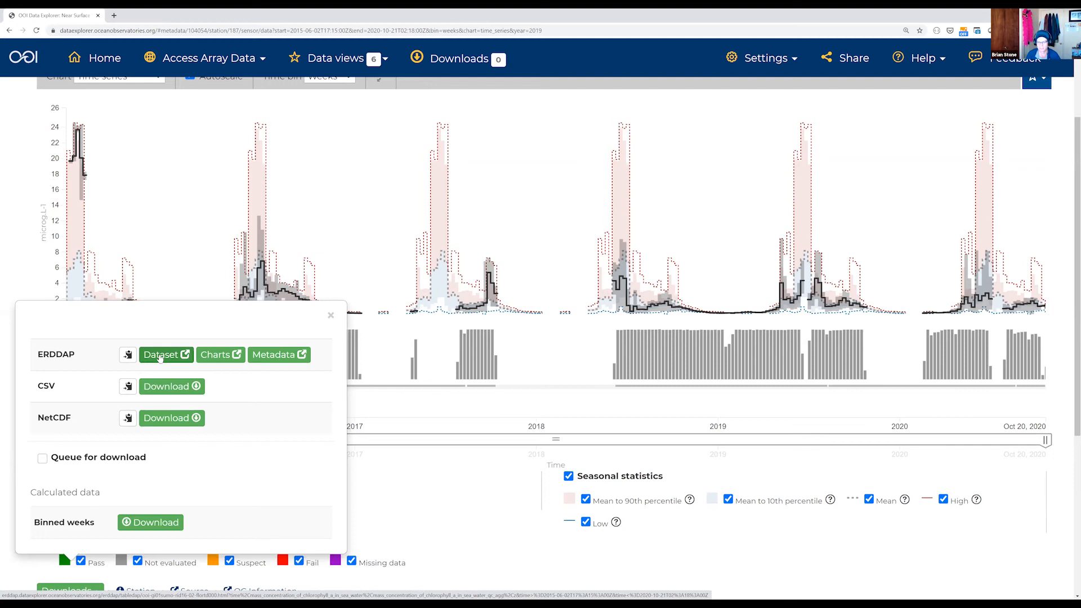
click(330, 315)
Open the Chlorophyll a dataset's list of all downloads and review the options for telemetered Deployment 0002.
scroll(330, 315, up, 2)
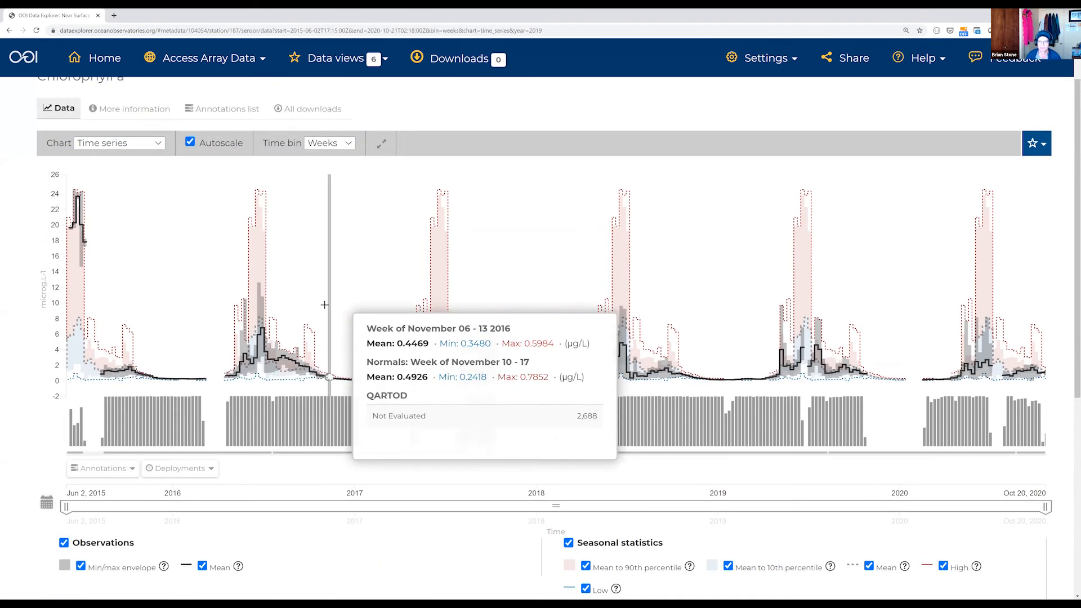
click(313, 174)
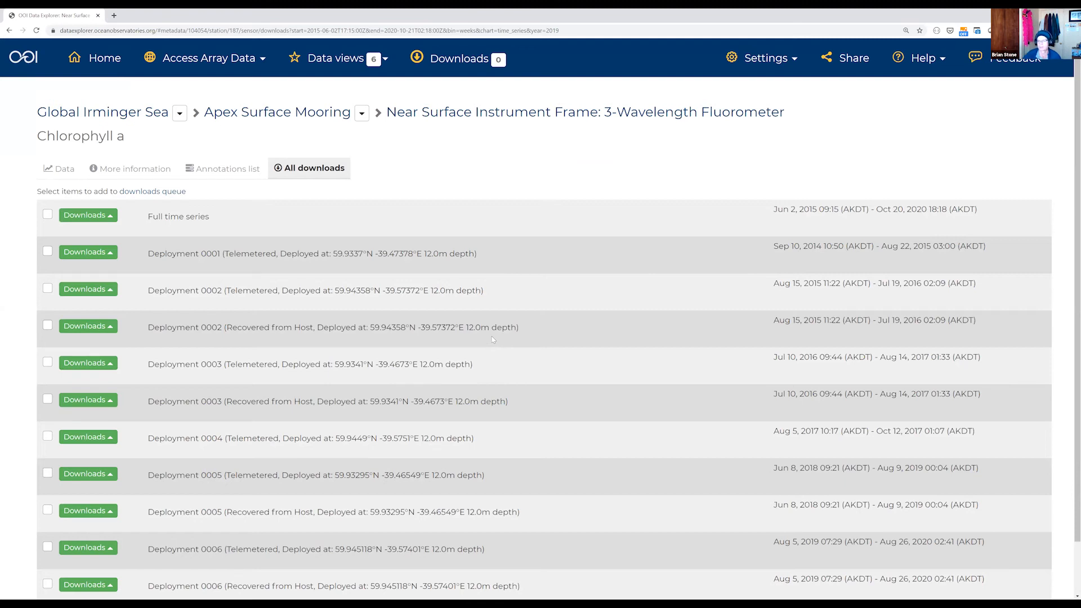
click(95, 290)
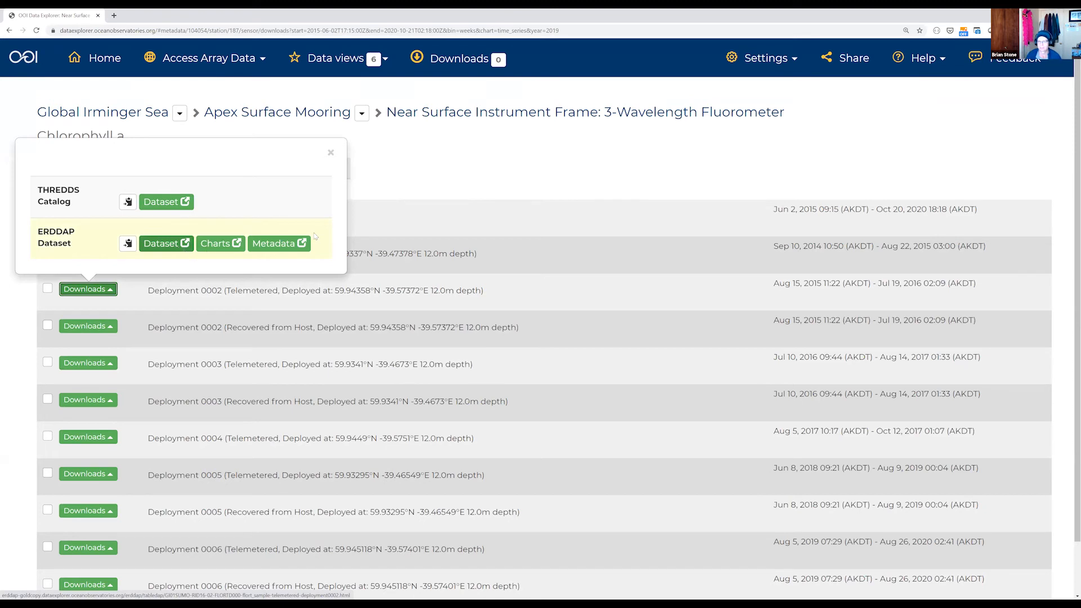
click(331, 153)
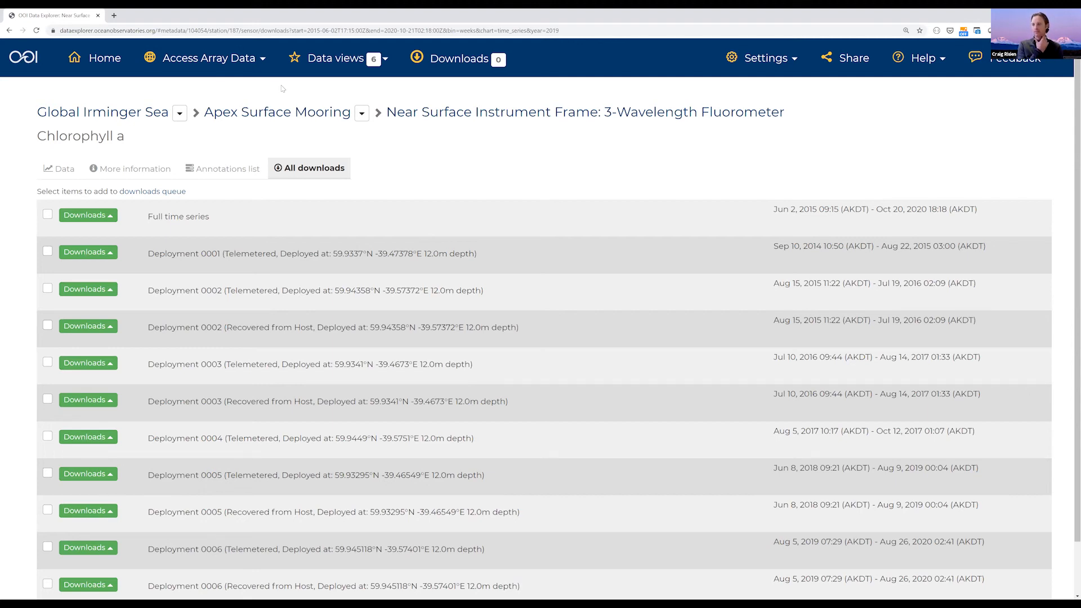
Filter all arrays by the Gliders platform type and open Coastal Glider 247: Deployment 4 (recovered).
click(187, 54)
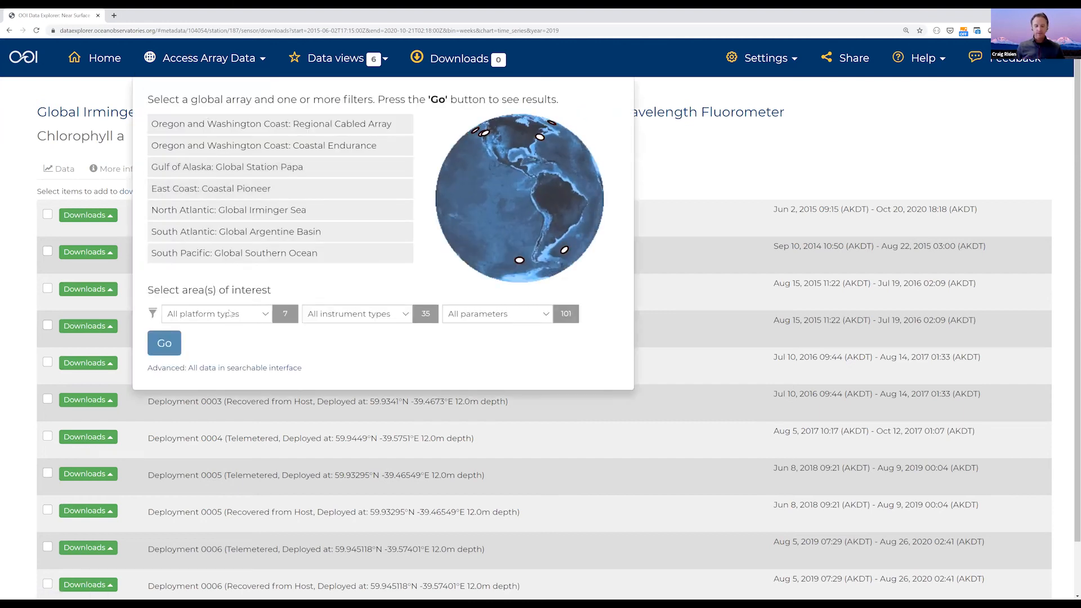
click(229, 314)
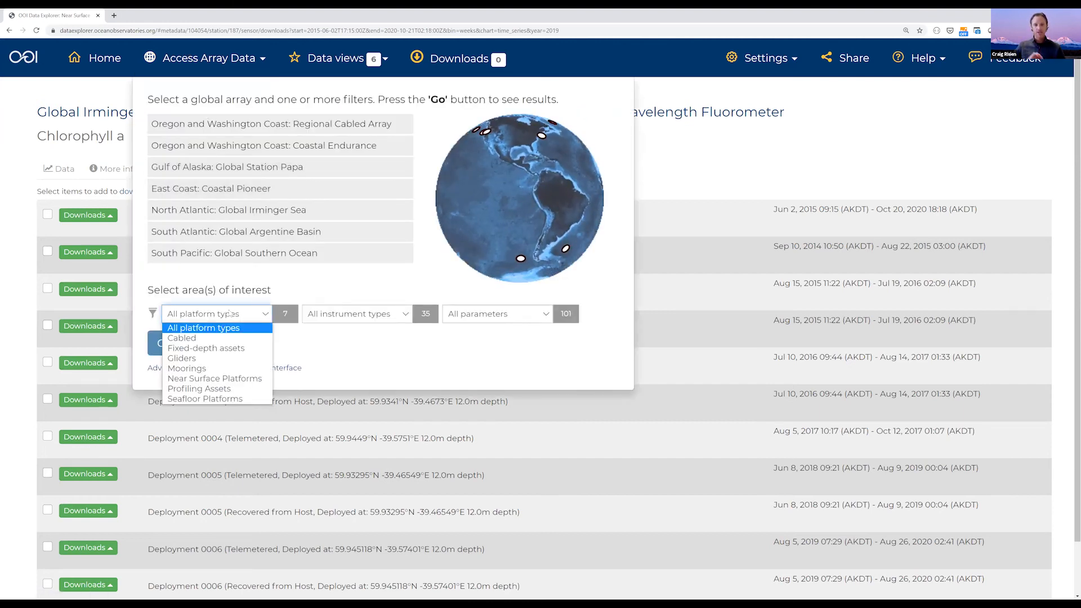
click(224, 359)
click(163, 345)
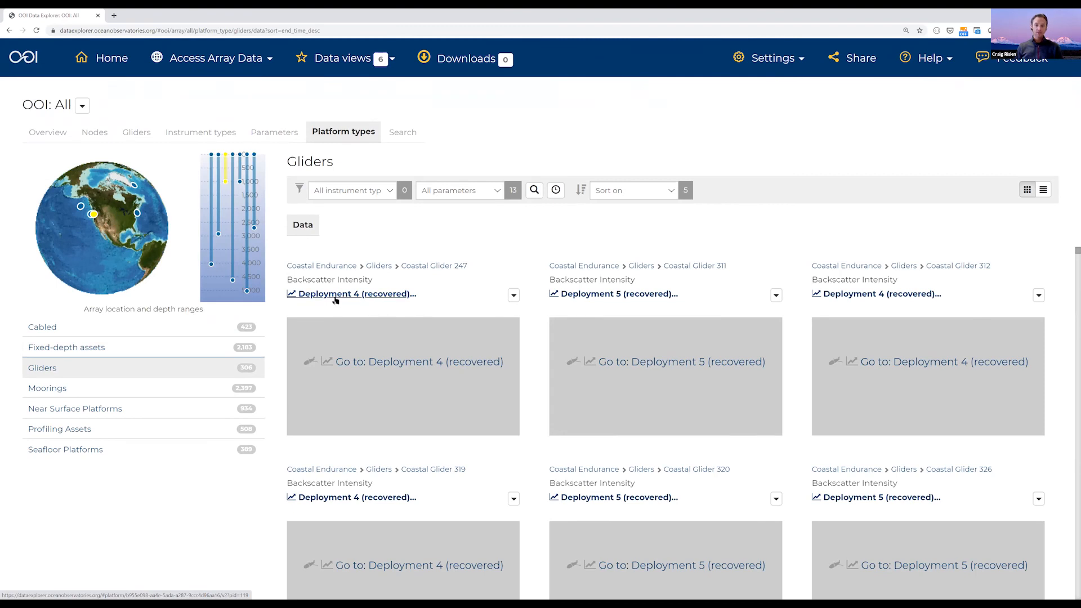
click(334, 295)
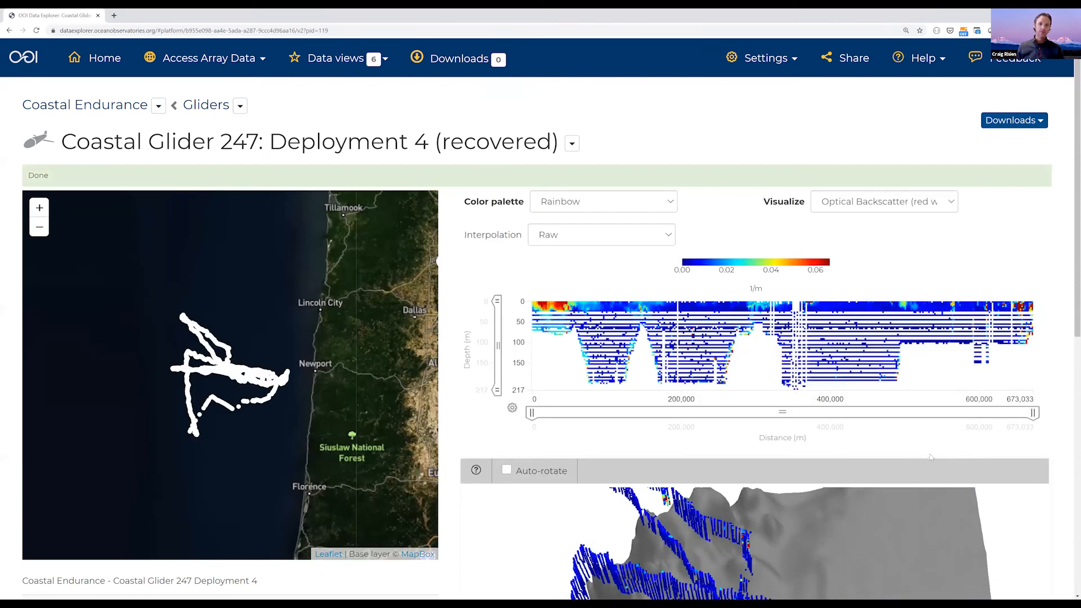
Turn on auto-rotation for the glider's 3D track view and examine the rotating data.
scroll(933, 455, down, 2)
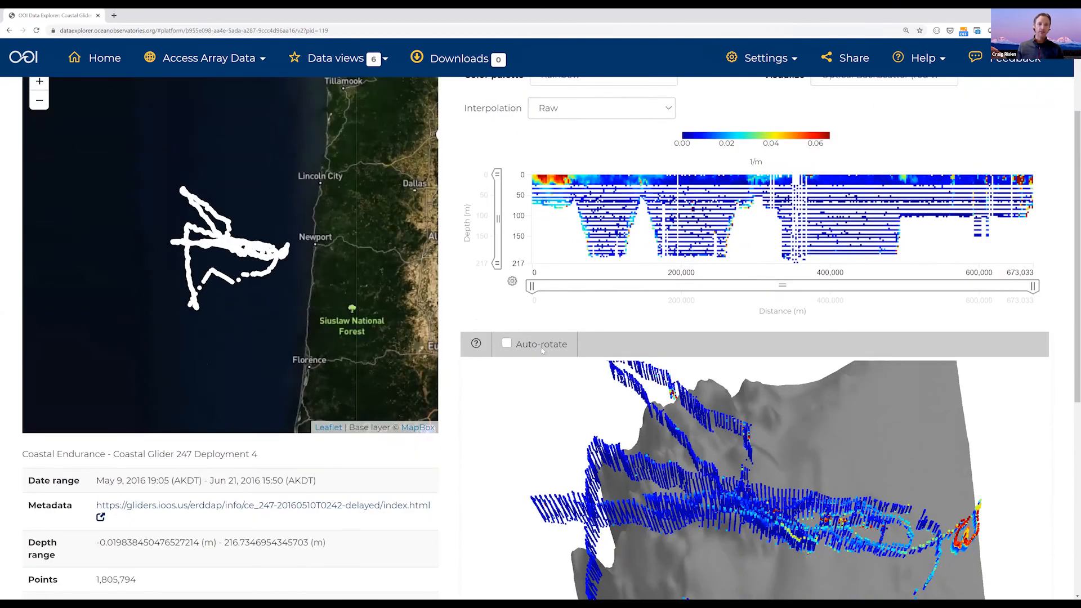
click(506, 343)
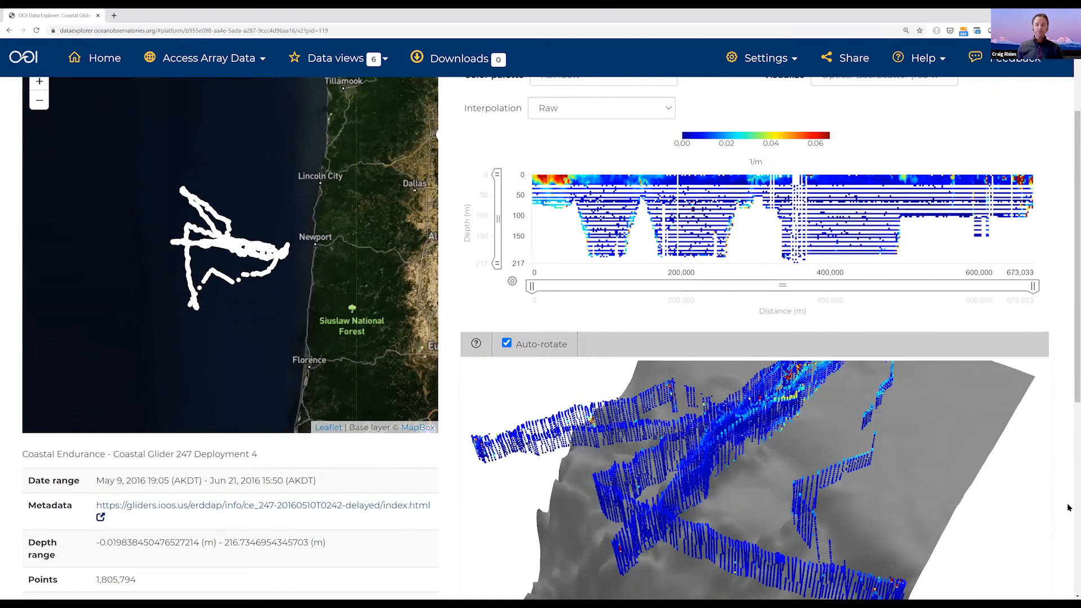
scroll(1068, 507, down, 1)
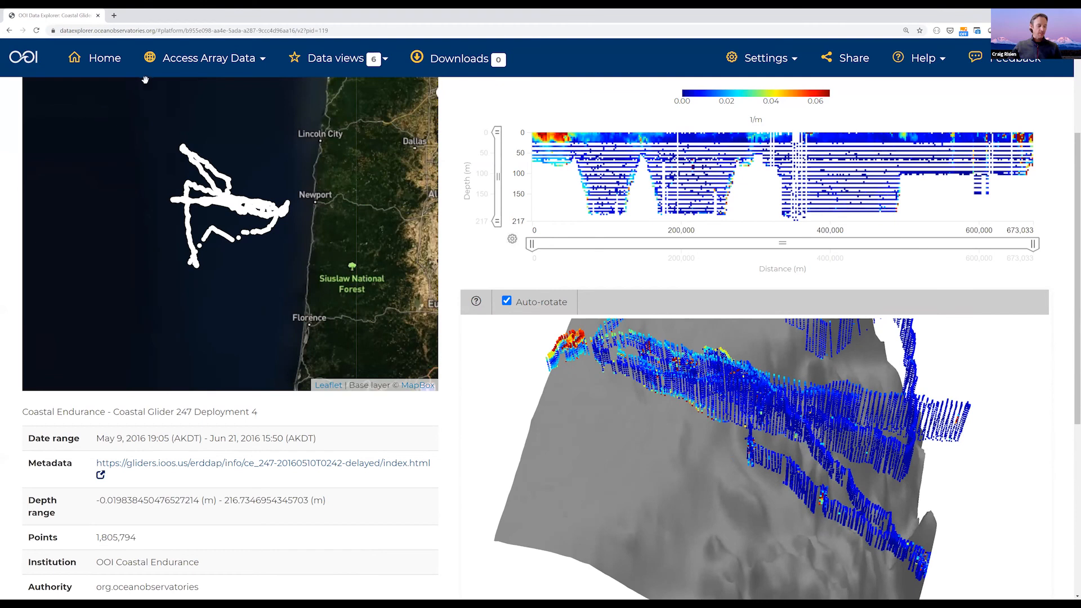
Open the overview of the Oregon and Washington Coast: Coastal Endurance array.
click(189, 66)
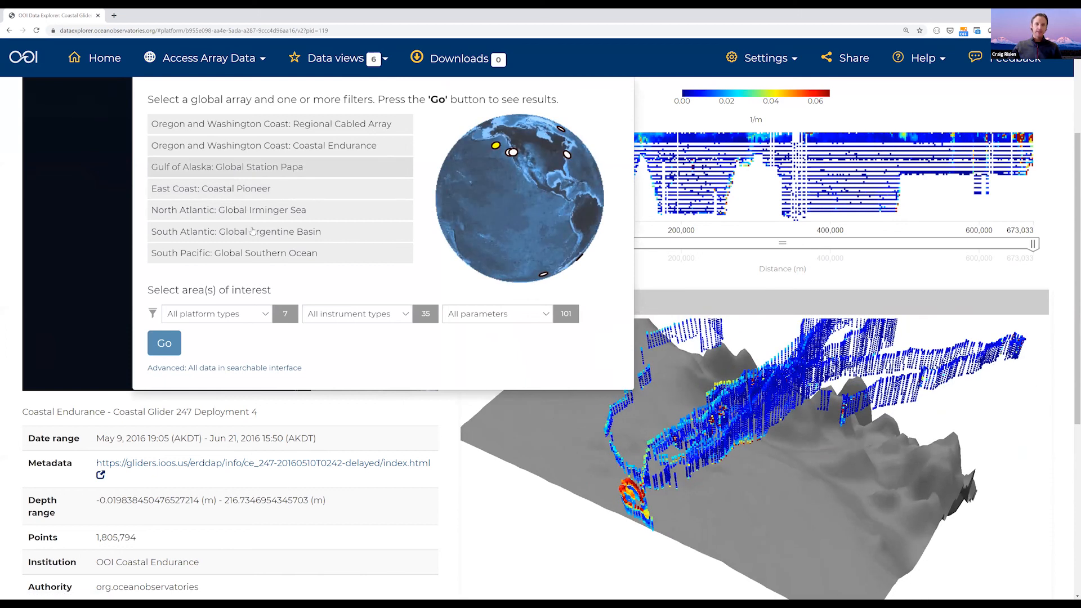
click(236, 169)
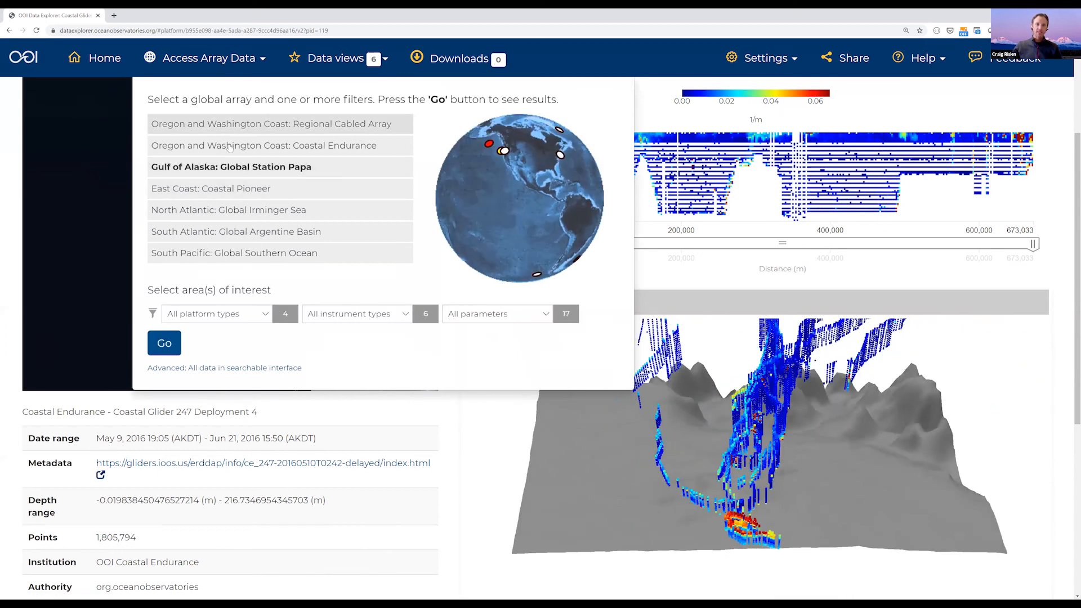
click(174, 341)
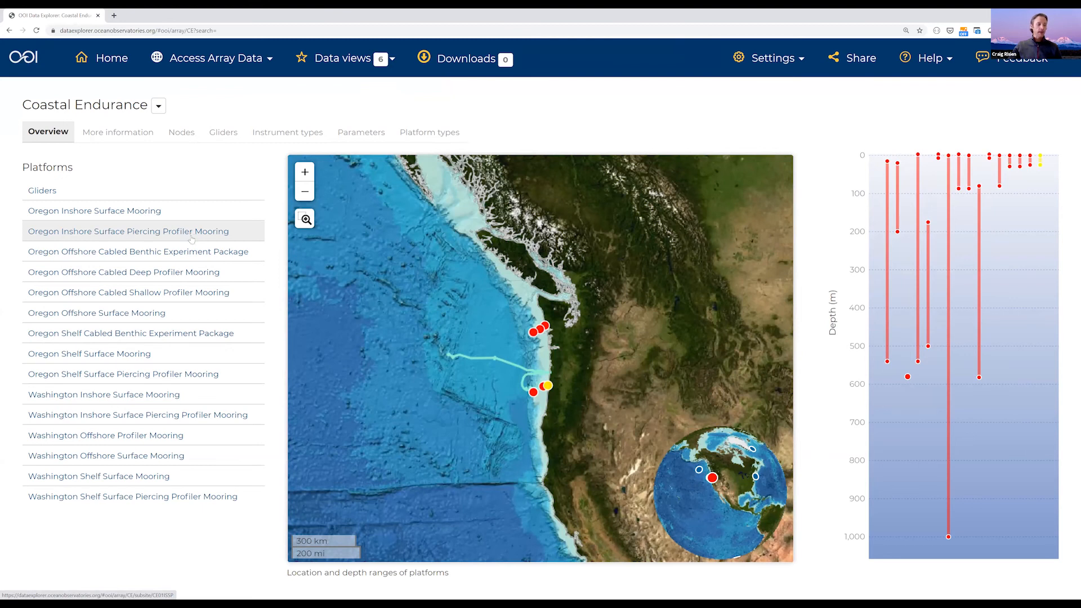
Open the Oregon Shelf Cabled Benthic Experiment Package and browse its nodes, ending on the Low-Power JBox (LJ01D) datasets.
click(185, 334)
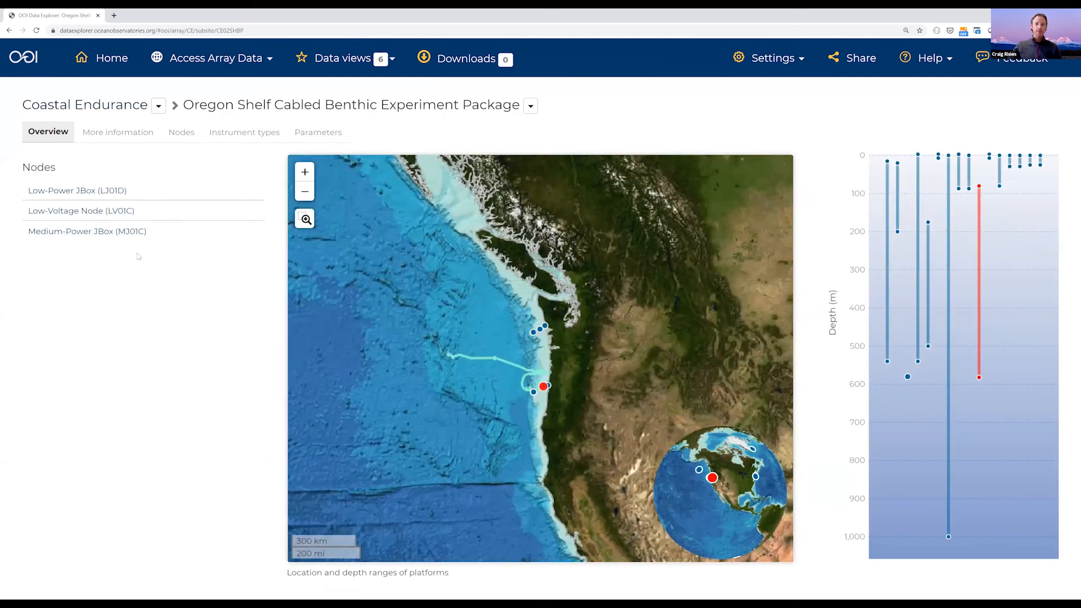
click(128, 233)
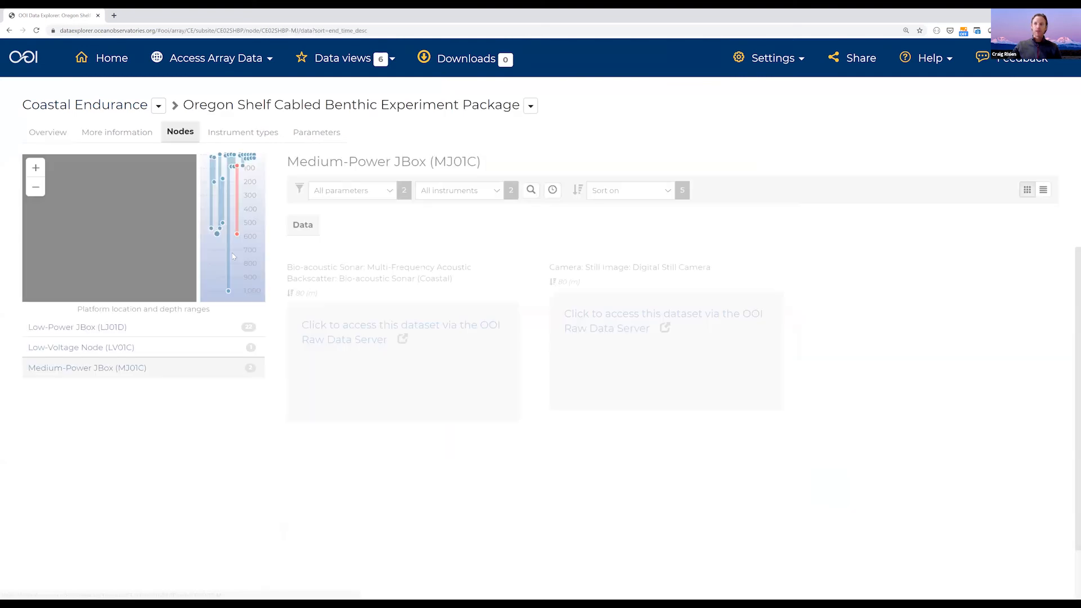
click(176, 350)
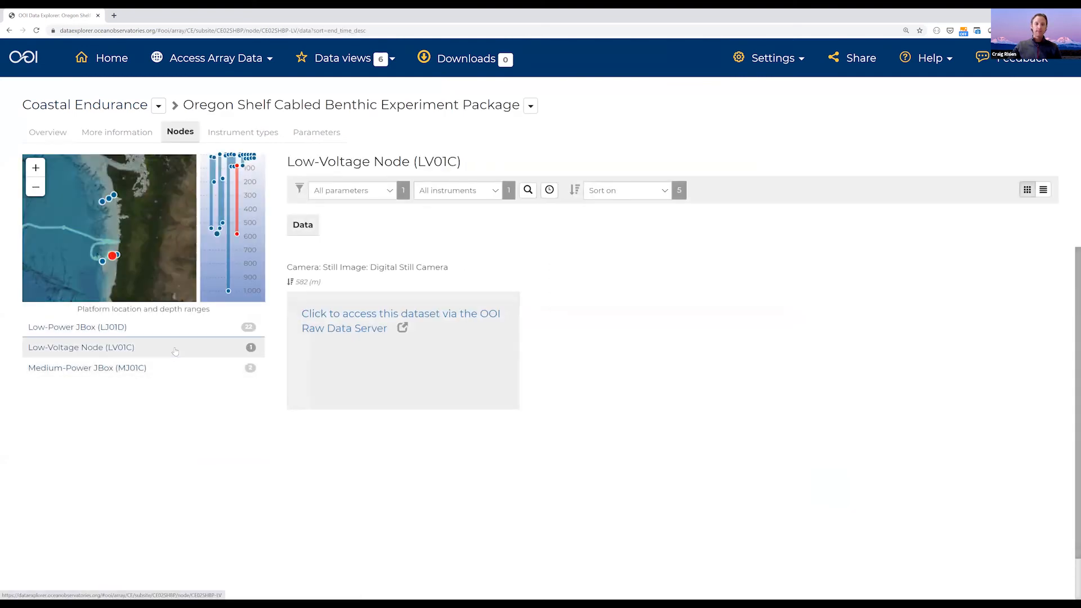
click(175, 334)
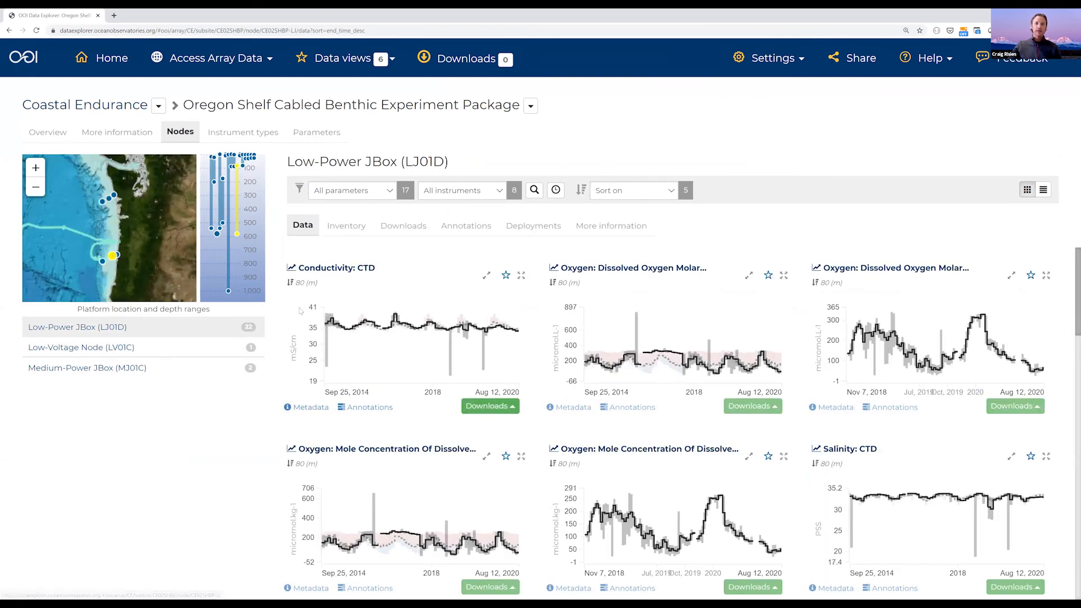
View the Low-Power JBox's CTD Conductivity chart with its quality flags, and return to the node's datasets.
click(327, 271)
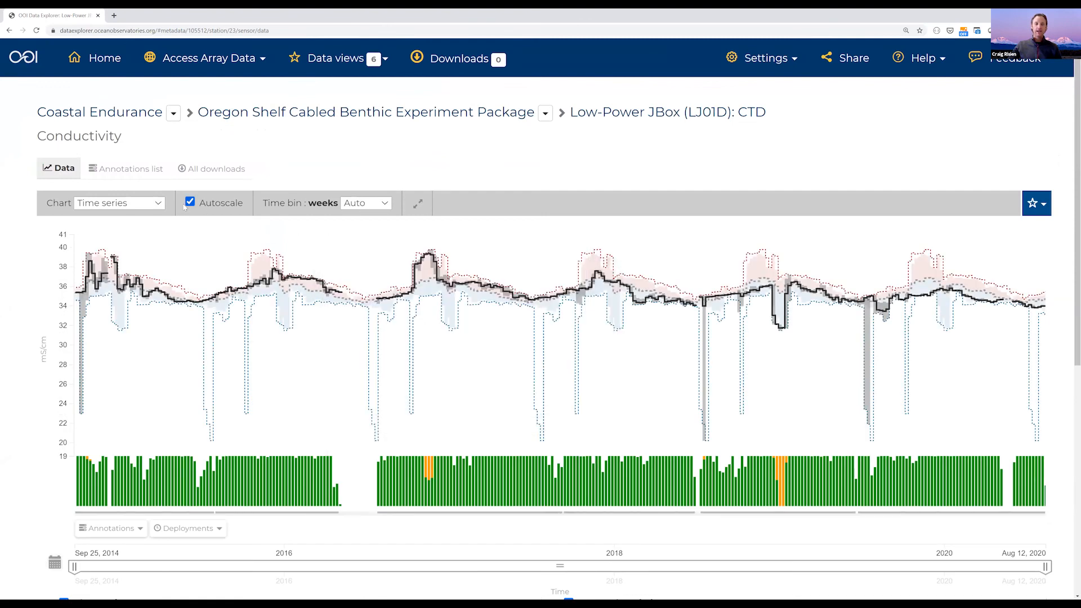
click(9, 31)
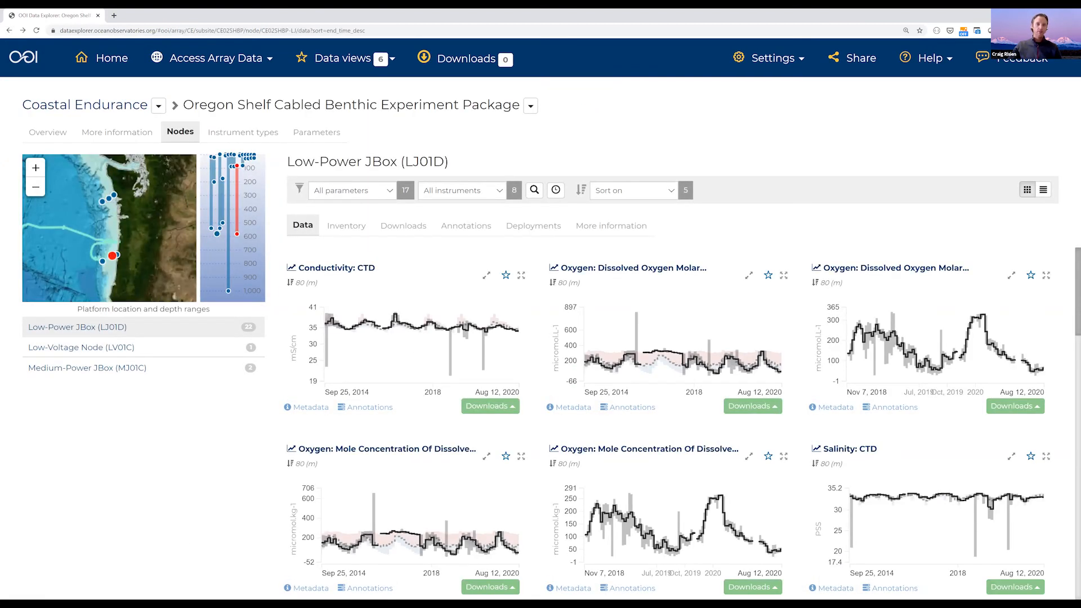
mouse_move(301, 413)
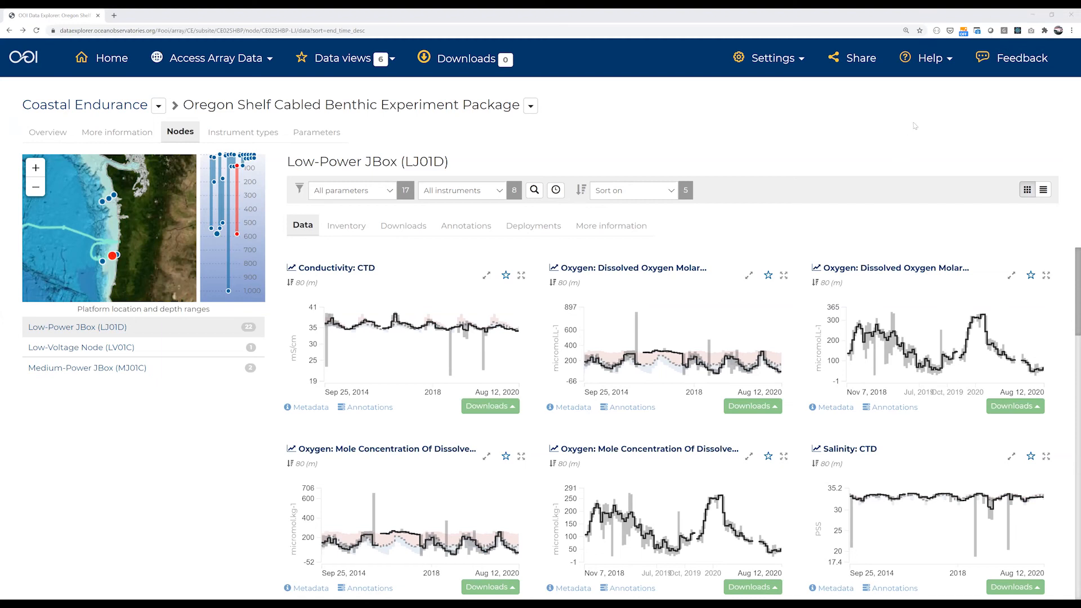
Open the OOI Data Explorer documentation and read through the overview on its welcome page.
click(917, 71)
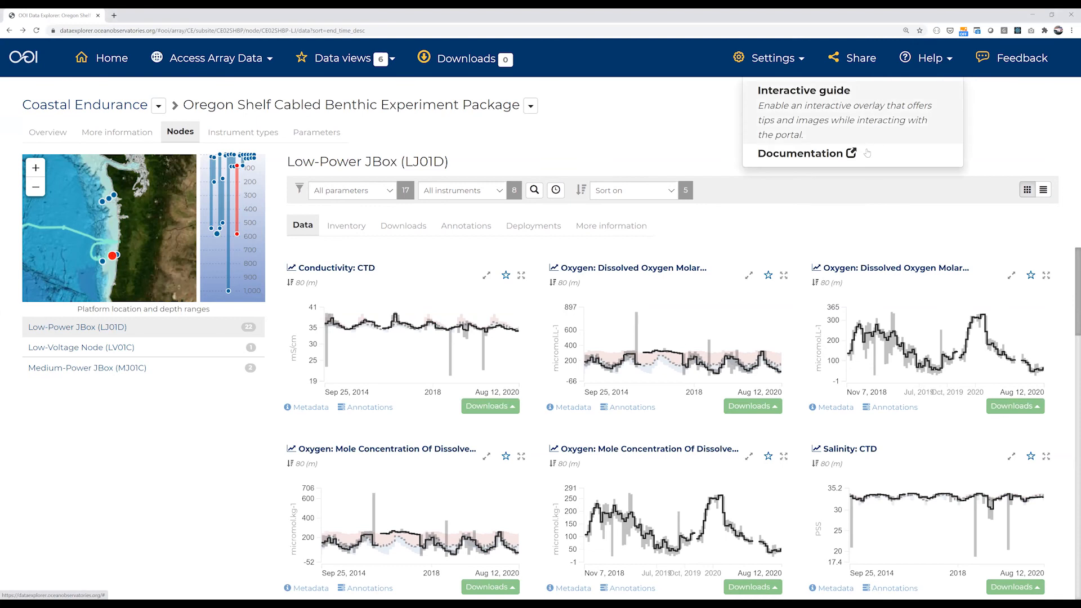
click(868, 156)
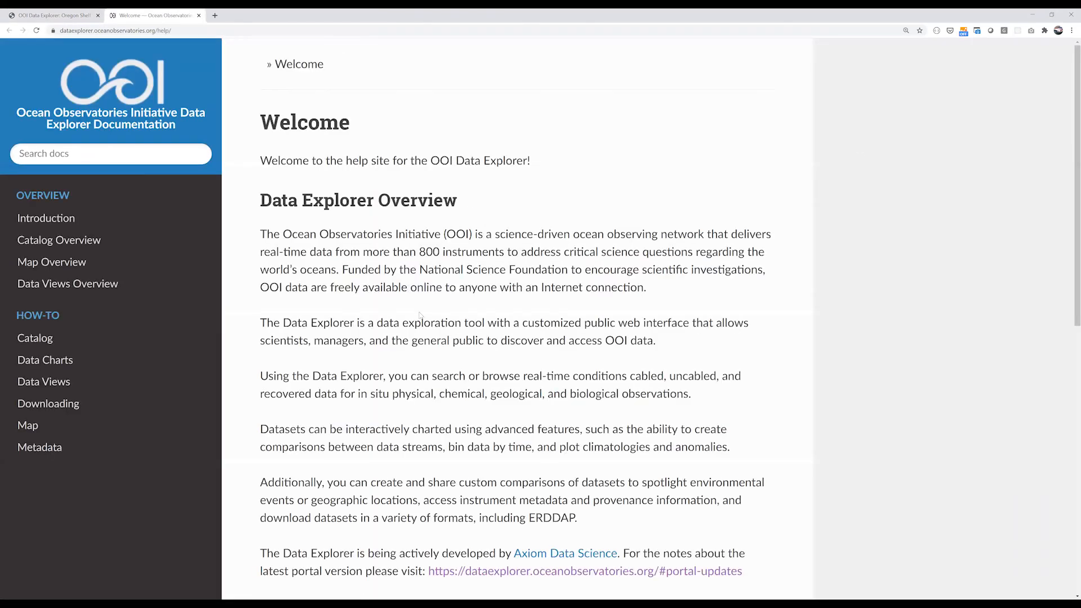
scroll(419, 315, down, 1)
scroll(18, 353, down, 3)
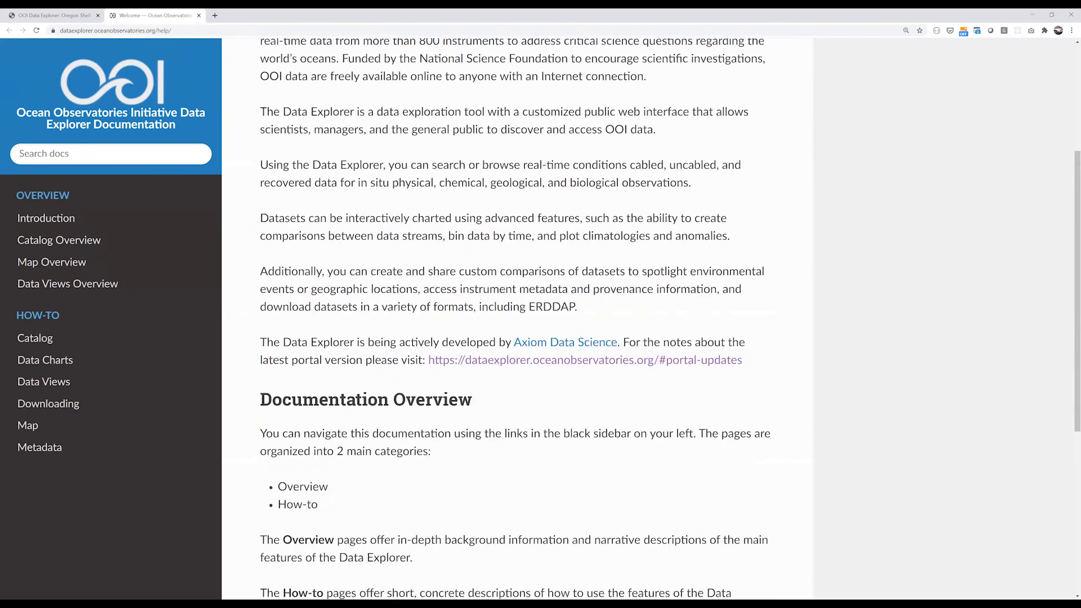
Open the Data Views how-to and read its Comparison Charts instructions for adding datasets to a comparison chart.
click(37, 387)
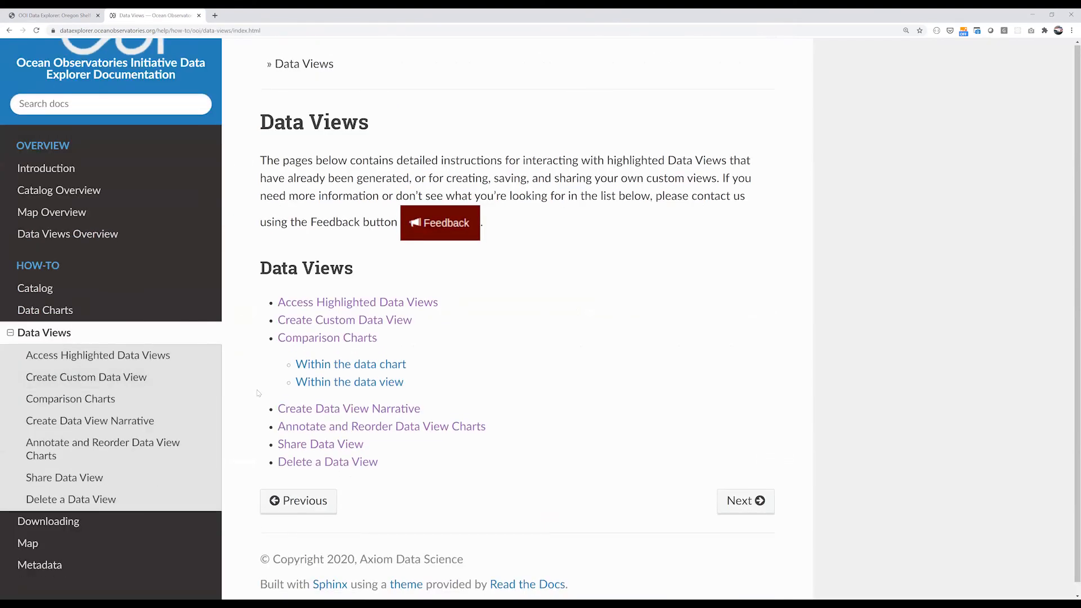
scroll(258, 393, down, 1)
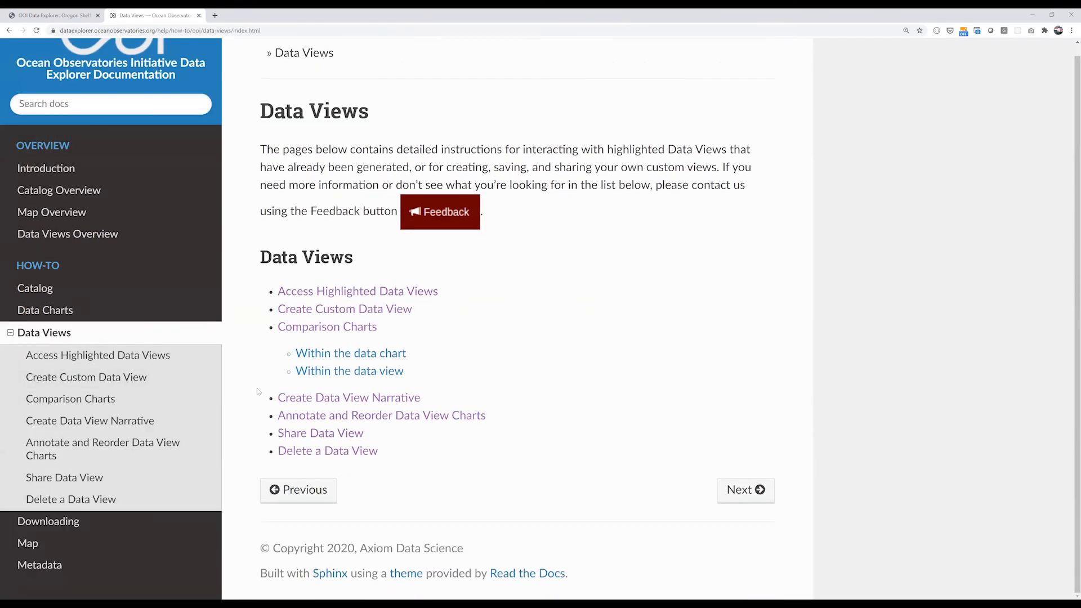
click(194, 409)
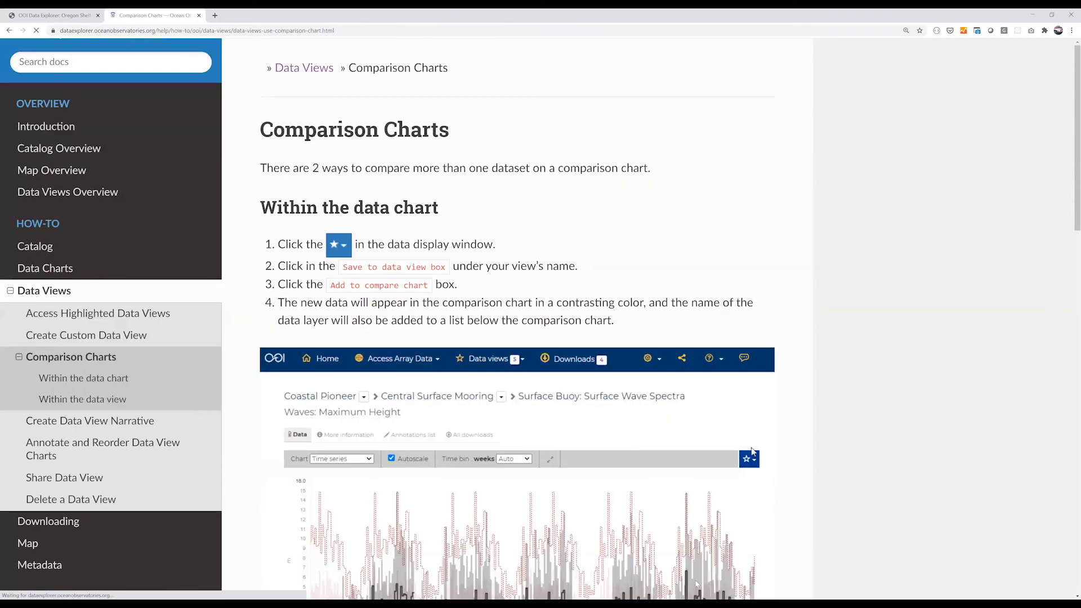
scroll(816, 540, down, 1)
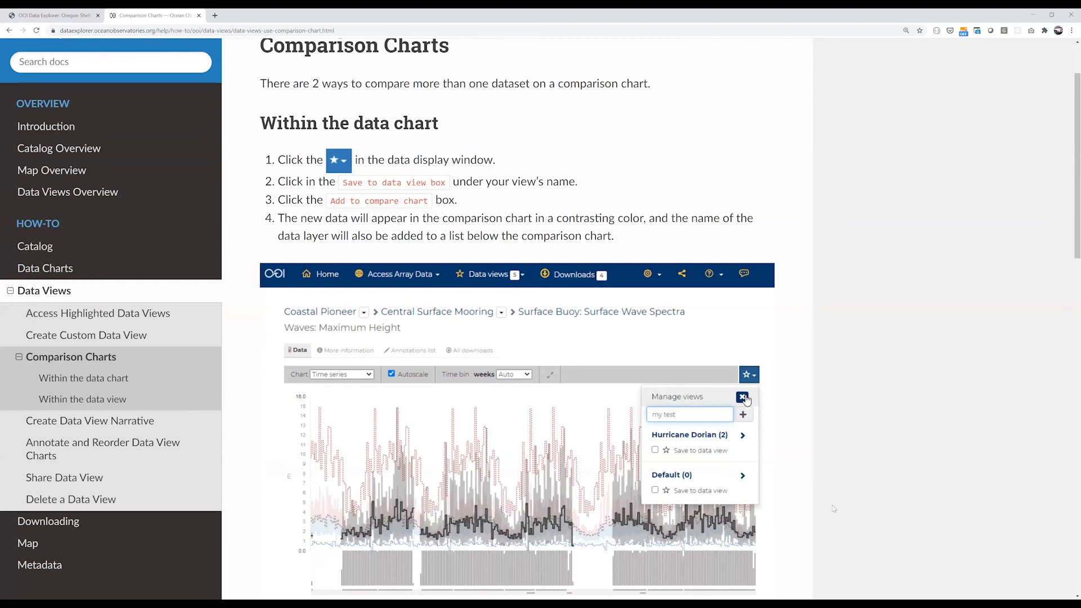
scroll(829, 505, down, 1)
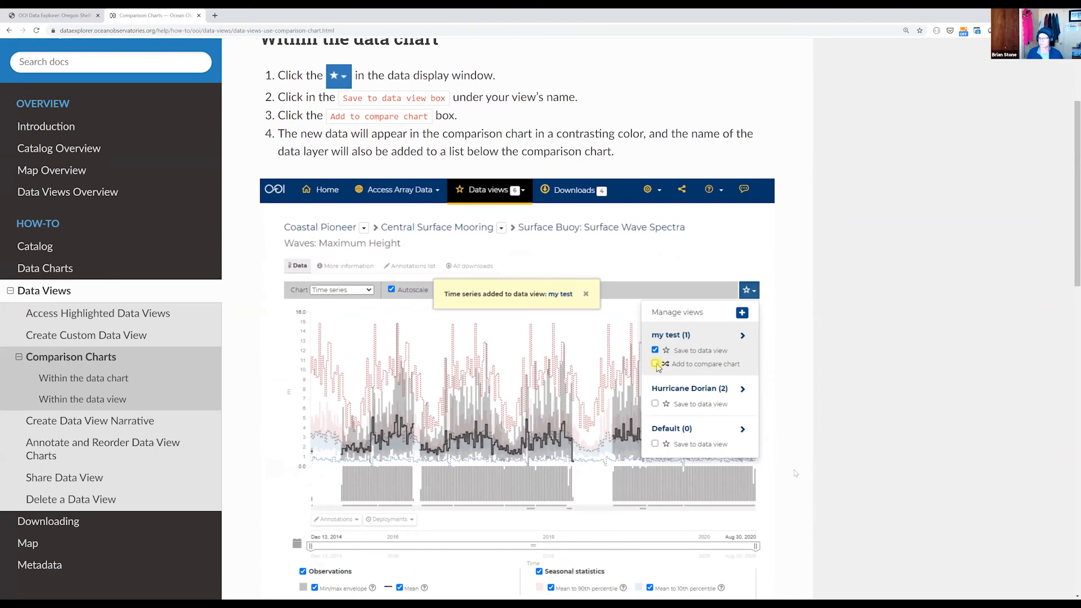
scroll(796, 473, down, 1)
scroll(792, 471, down, 5)
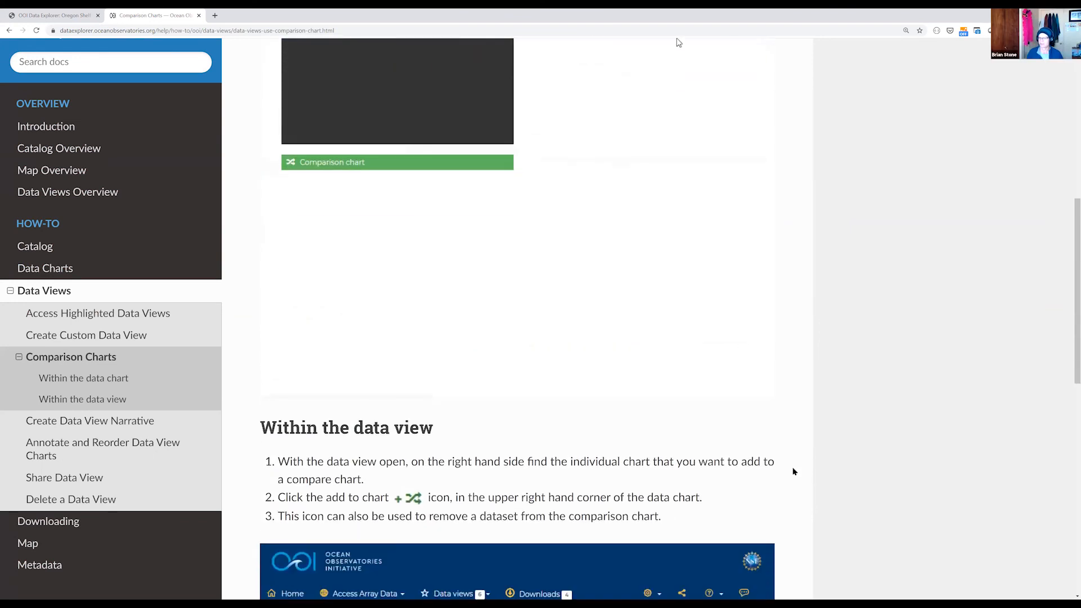
scroll(519, 354, up, 3)
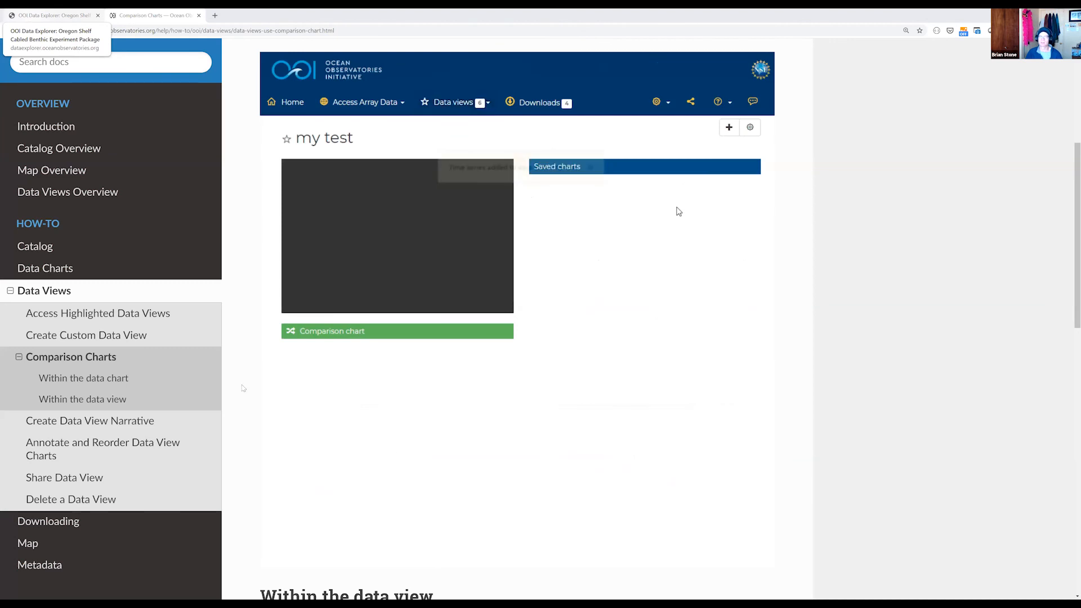
Return to the Data Explorer, filter the data of all arrays by the Profiling Assets platform type, and browse the resulting datasets.
click(53, 15)
click(233, 58)
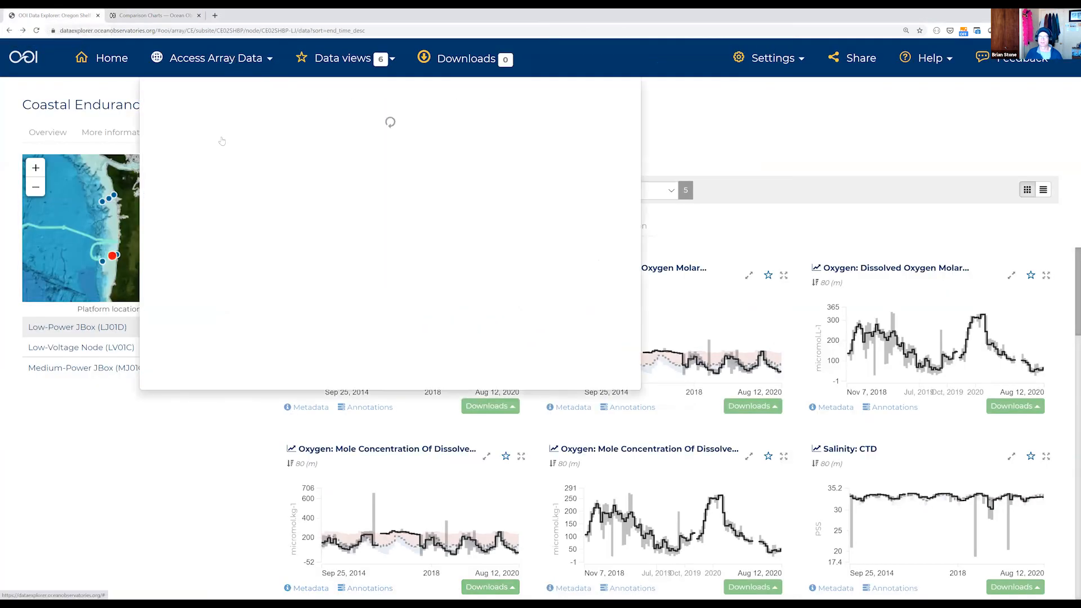
click(228, 314)
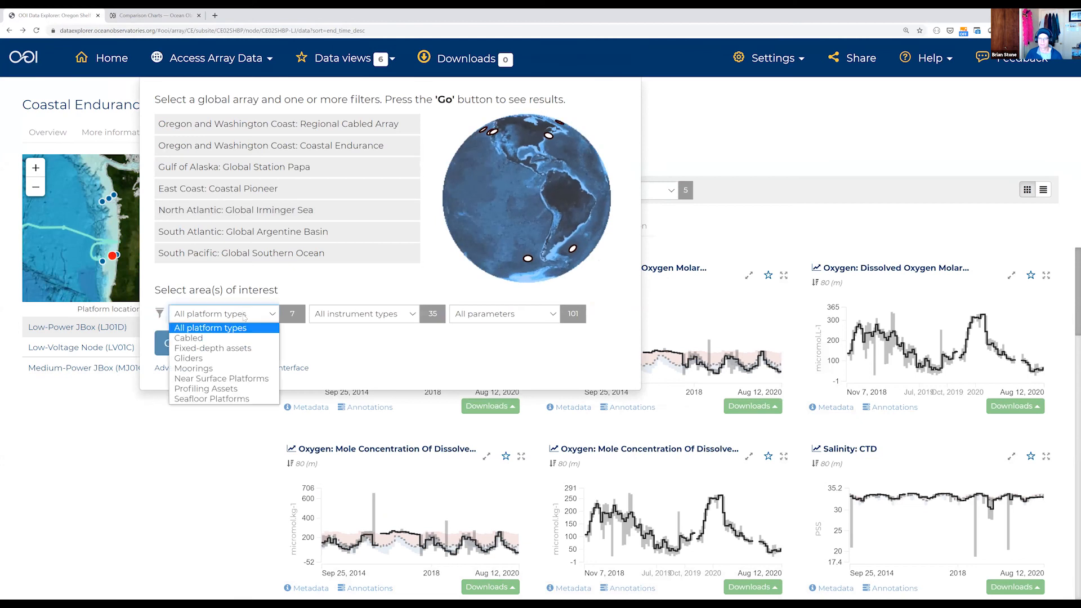
click(234, 389)
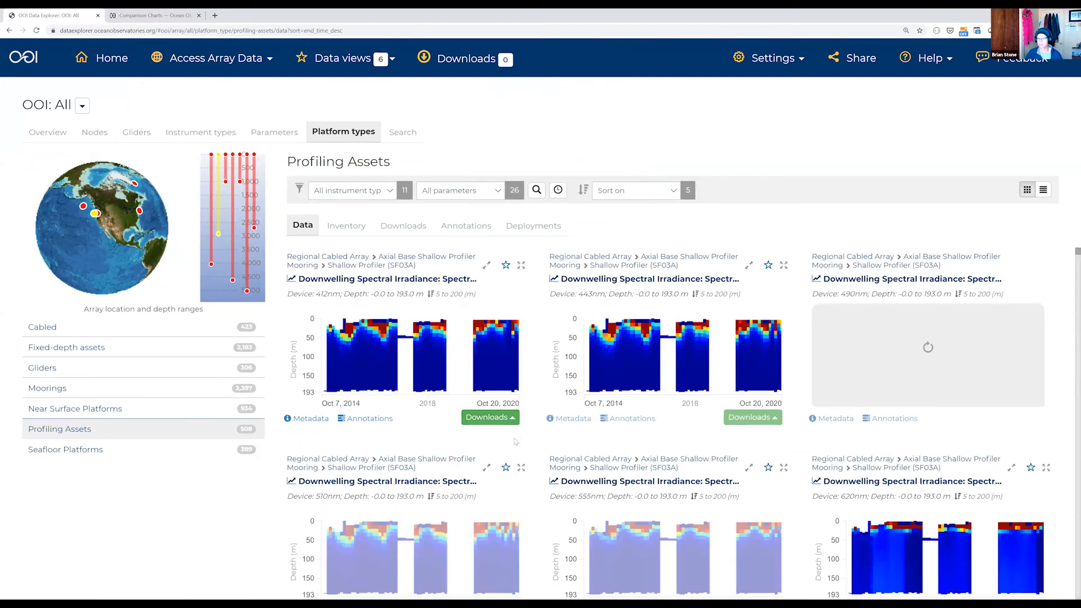
scroll(511, 437, down, 1)
scroll(529, 476, down, 1)
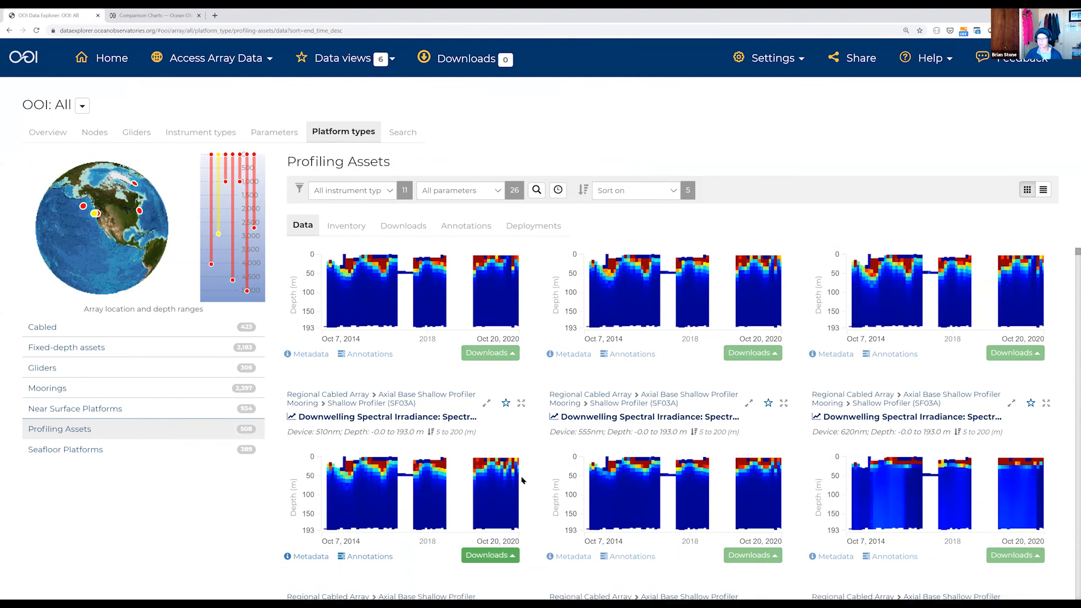
scroll(506, 476, down, 1)
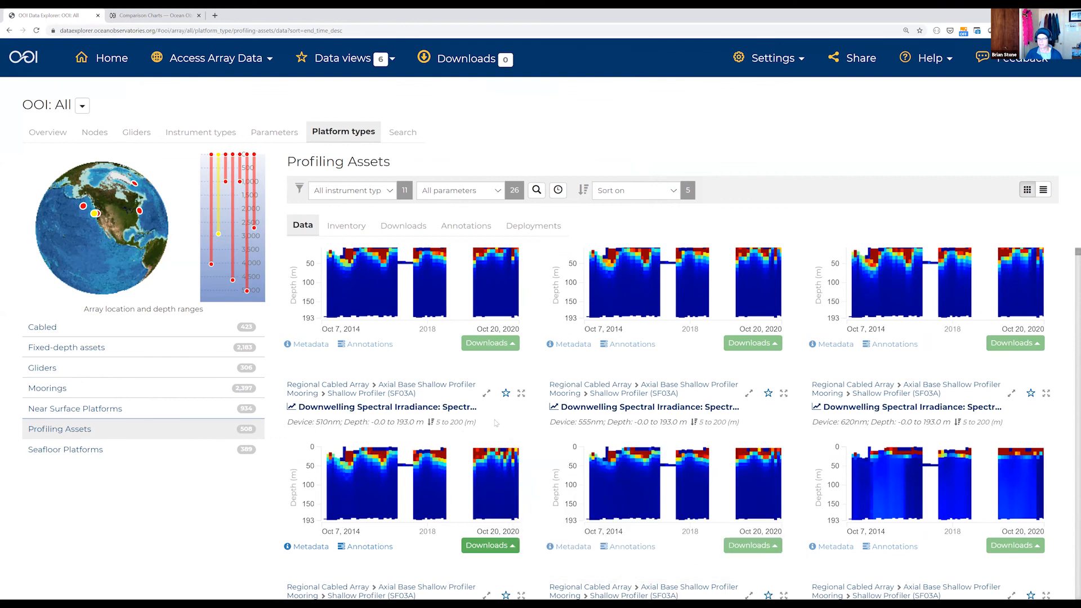
Open the Axial Base Shallow Profiler's 510nm Downwelling Spectral Irradiance chart and extend its time range back to Oct 31, 2019.
click(521, 393)
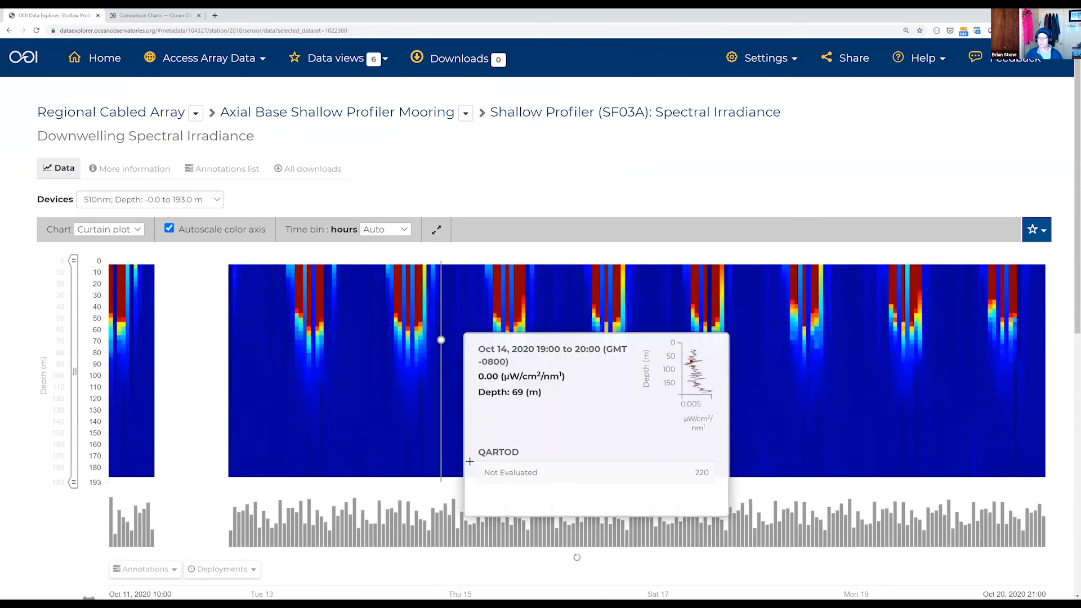
scroll(444, 477, down, 1)
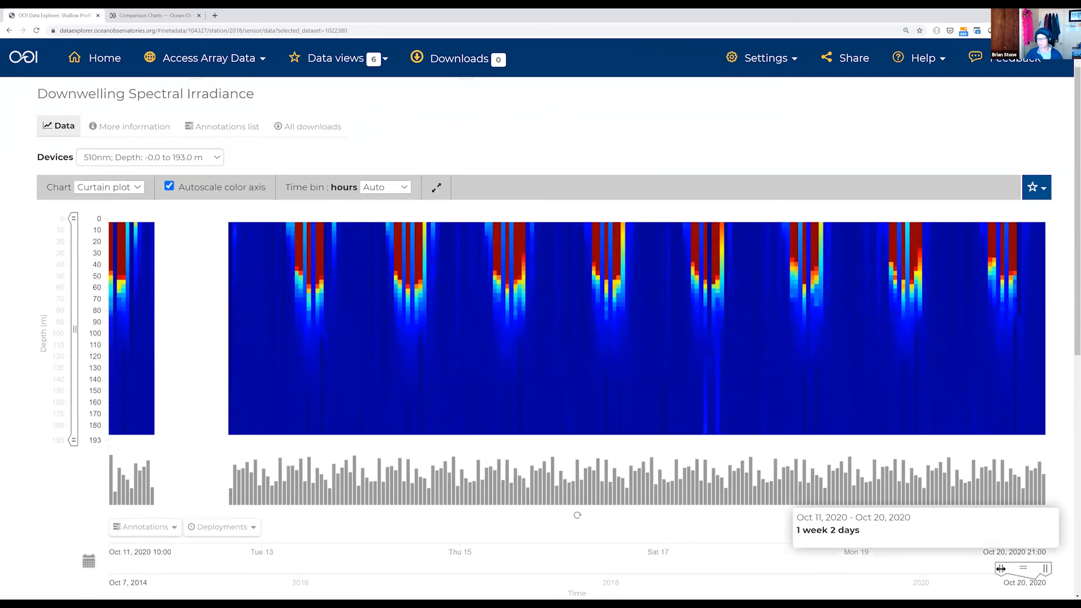
drag(969, 557, 863, 566)
Zoom the curtain plot to depths of about 22 to 89 m, and narrow its time range to about an hour on Mar 16, 2020.
mouse_move(74, 441)
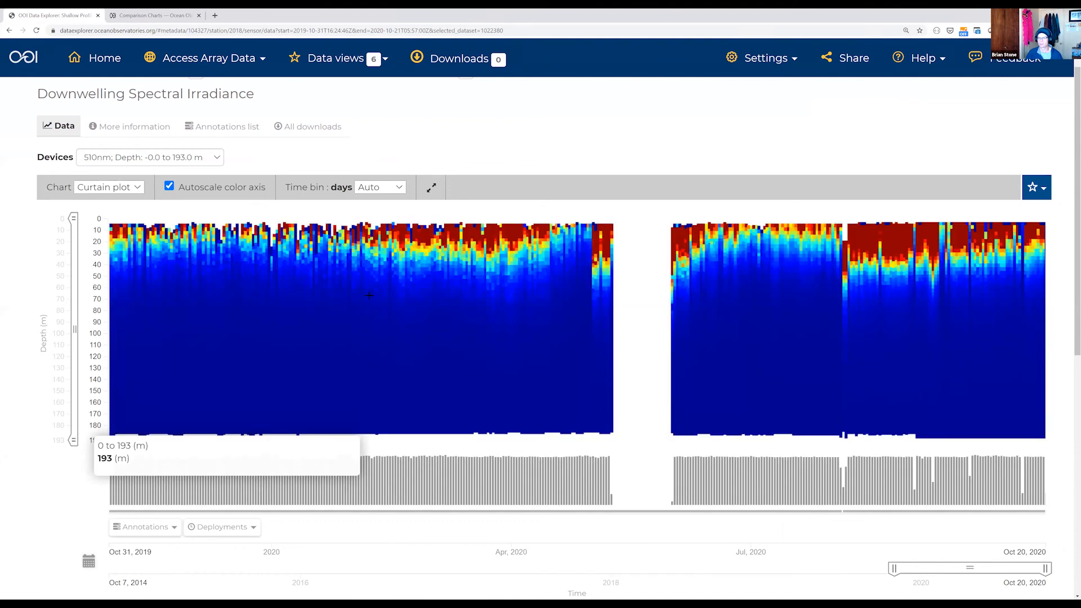
drag(370, 243, 470, 321)
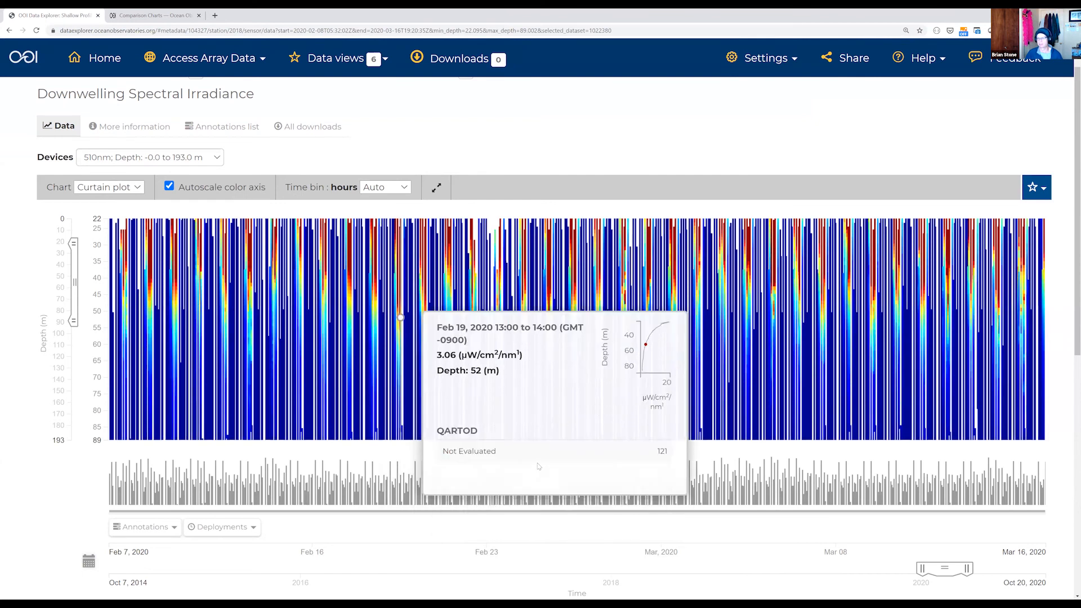
mouse_move(918, 569)
mouse_down()
mouse_move(952, 572)
mouse_move(938, 572)
mouse_up()
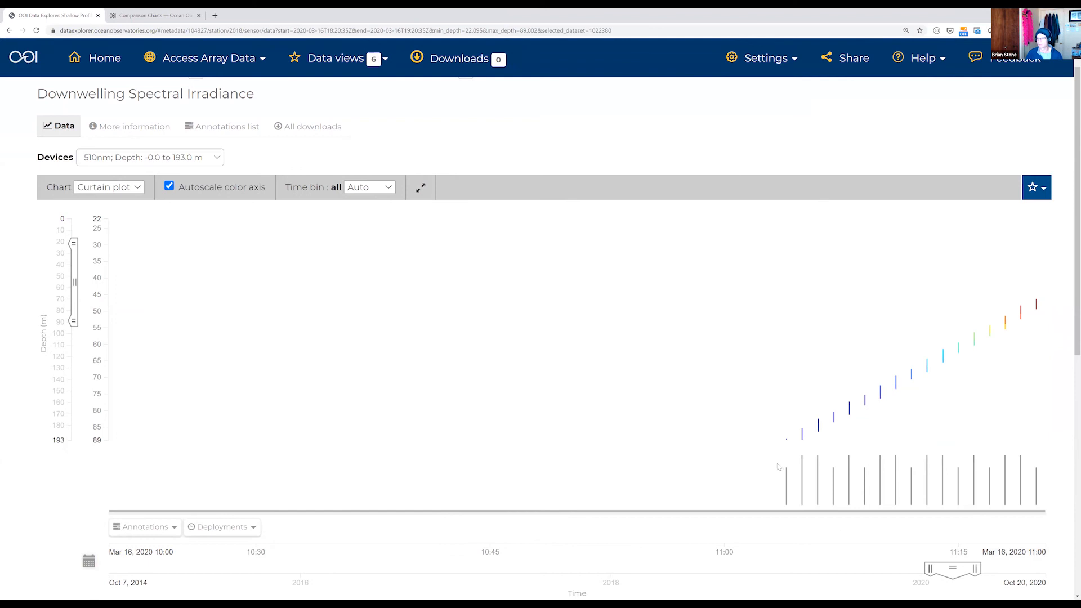
mouse_move(869, 415)
mouse_move(605, 233)
Return to the home page and select the Oregon and Washington Coast: Regional Cabled Array for data access.
click(101, 63)
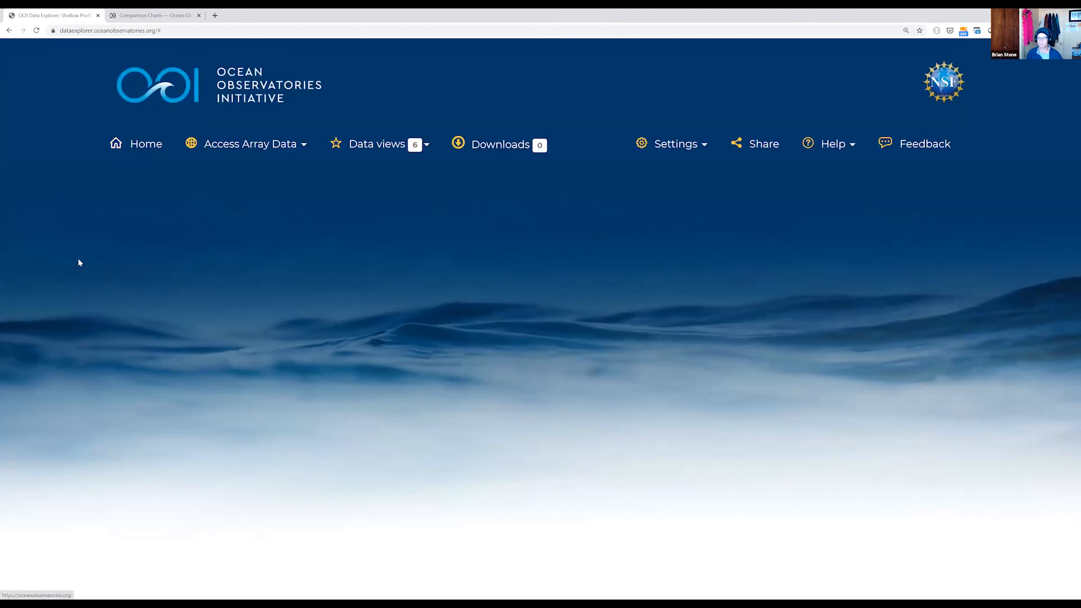
scroll(78, 320, down, 4)
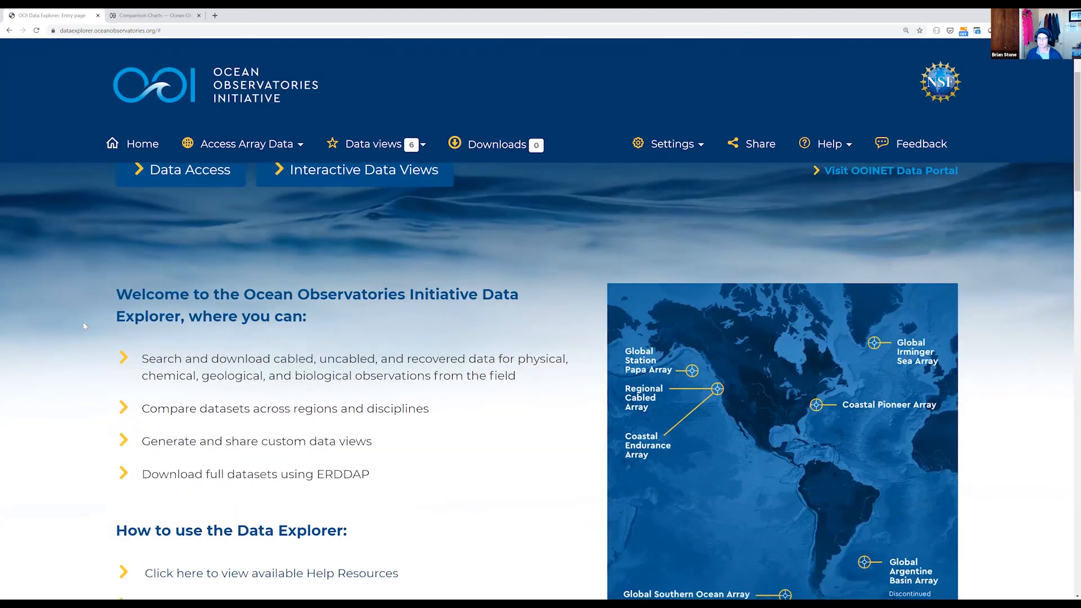
scroll(85, 327, down, 8)
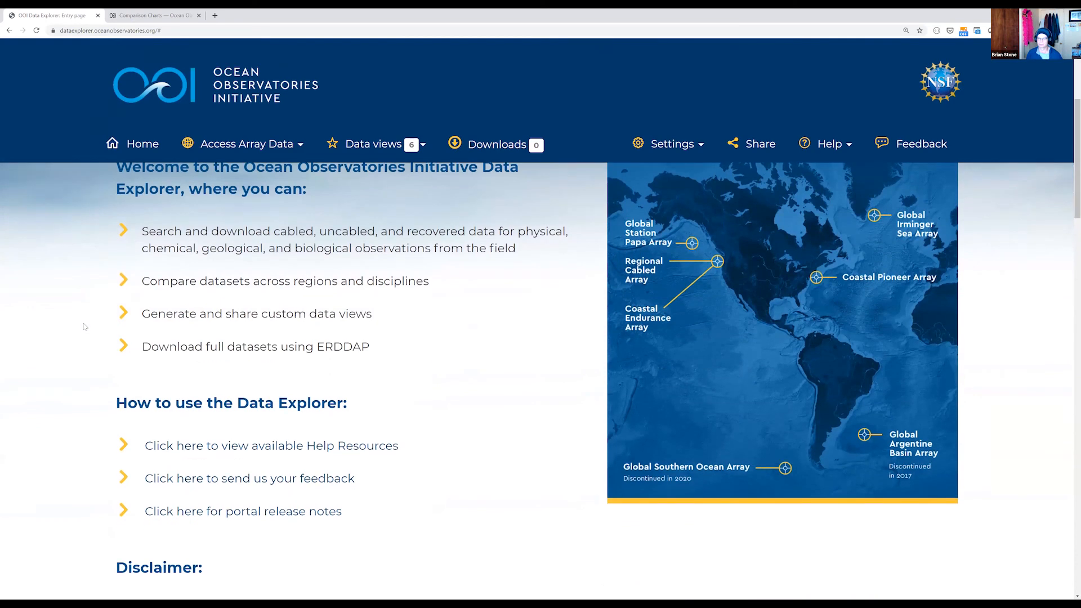
scroll(84, 331, down, 2)
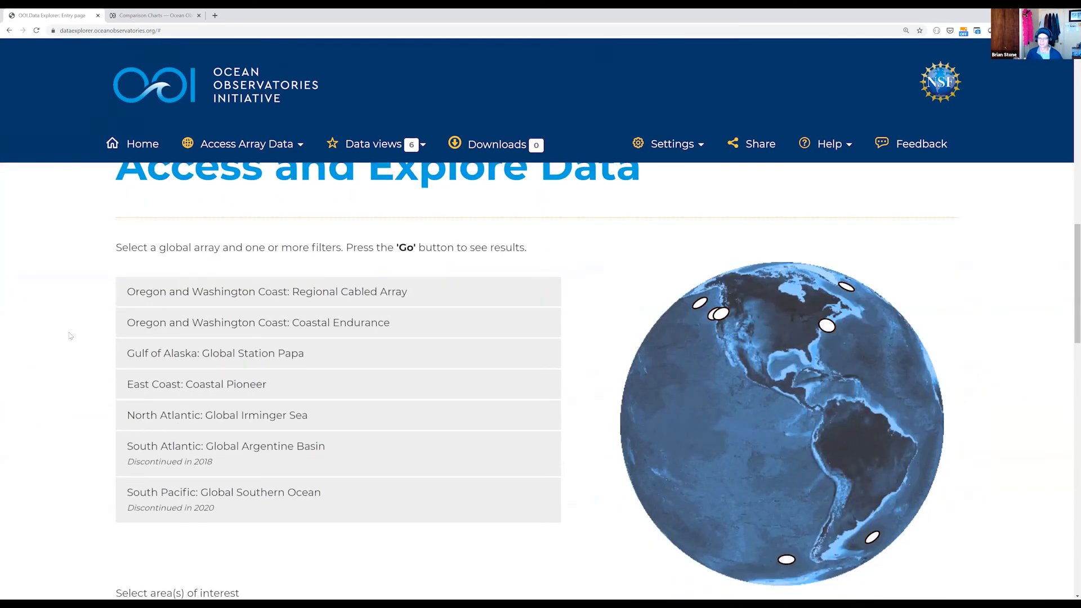
scroll(70, 336, down, 2)
scroll(66, 342, down, 1)
scroll(66, 343, up, 2)
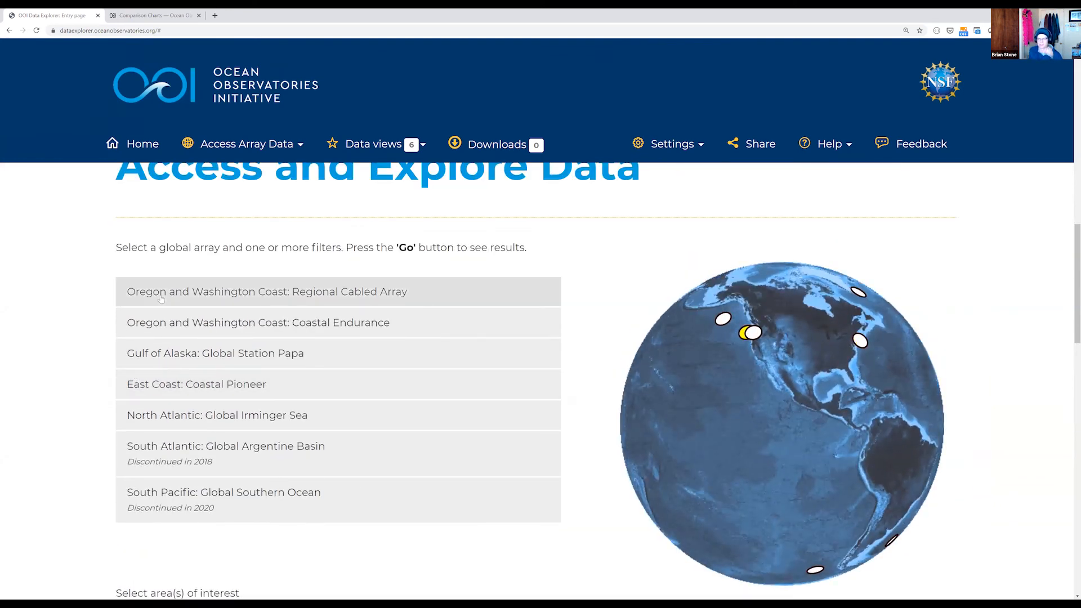
click(161, 299)
scroll(53, 436, down, 1)
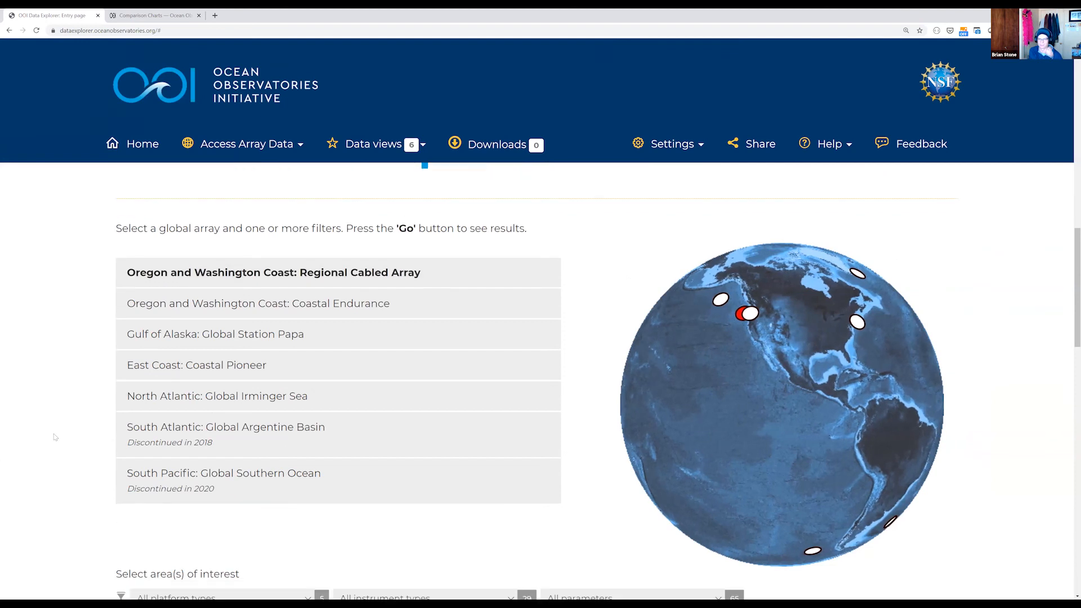
scroll(89, 484, down, 2)
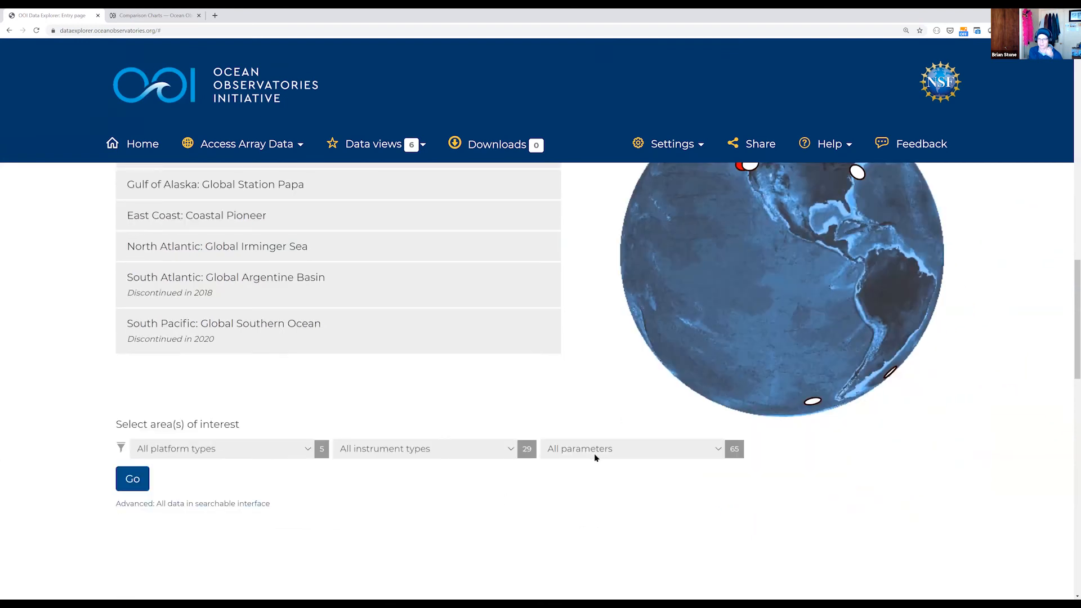
Examine the parameters available for the Regional Cabled Array, leaving the filter on all parameters.
click(598, 457)
key(Down)
key(Down)
key(Down)
key(Down)
key(Down)
key(Down)
key(Down)
key(Down)
key(Down)
key(Down)
key(Down)
key(Down)
key(Down)
key(Down)
key(Down)
key(Down)
key(Down)
key(Down)
key(Down)
key(Down)
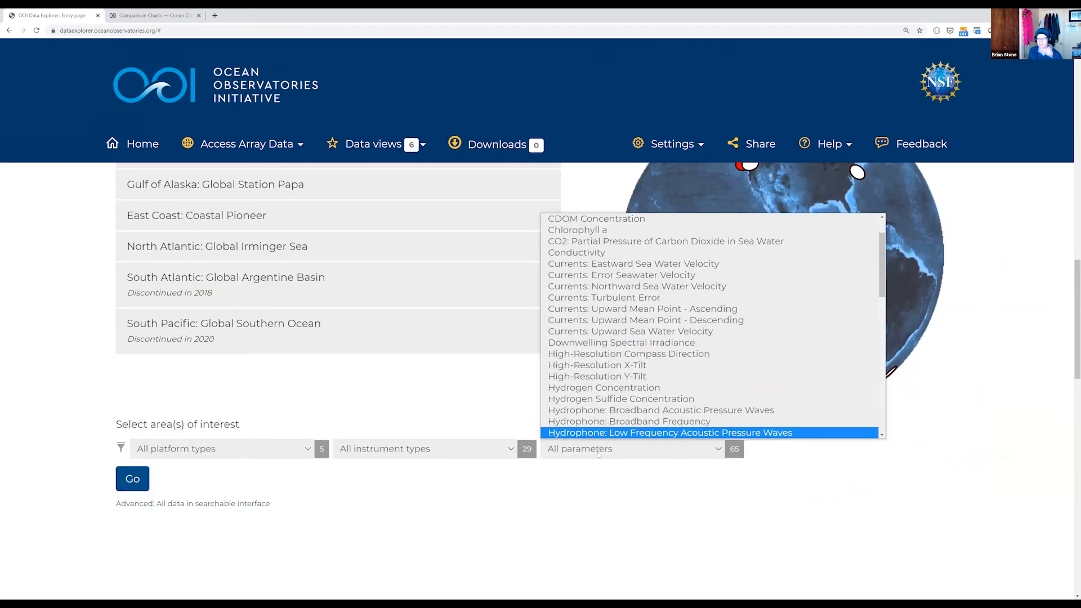
click(605, 477)
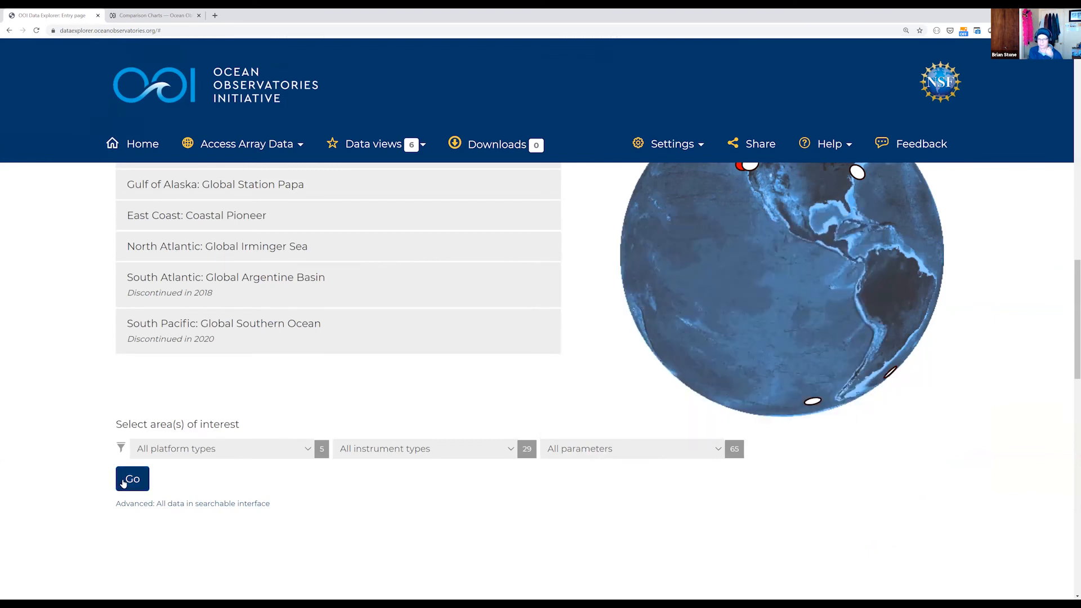
Open the Regional Cabled Array's results and read its description, diagrams and themes.
click(131, 479)
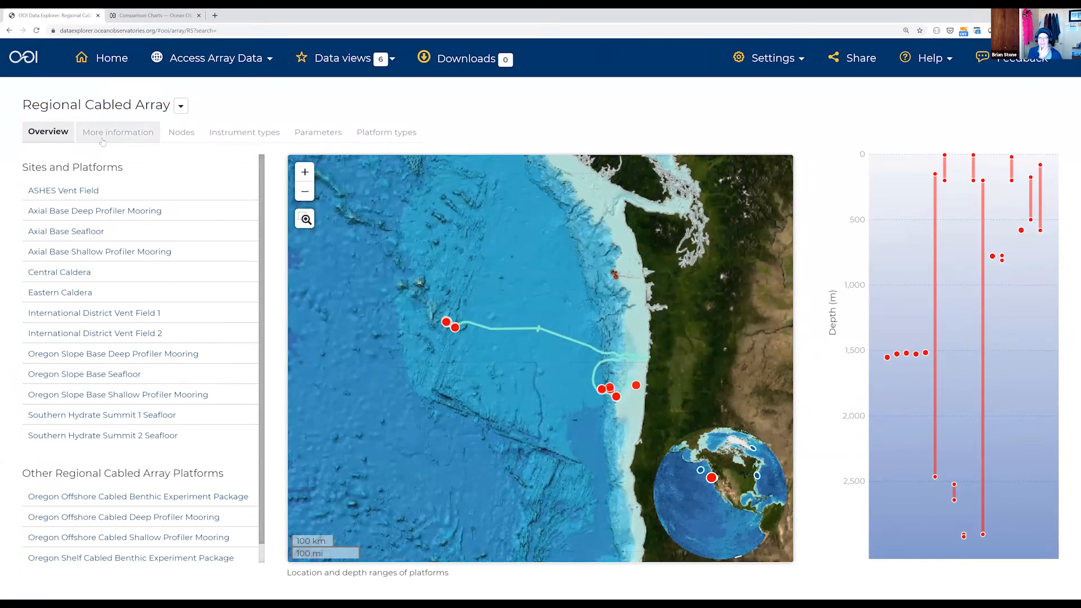
click(122, 140)
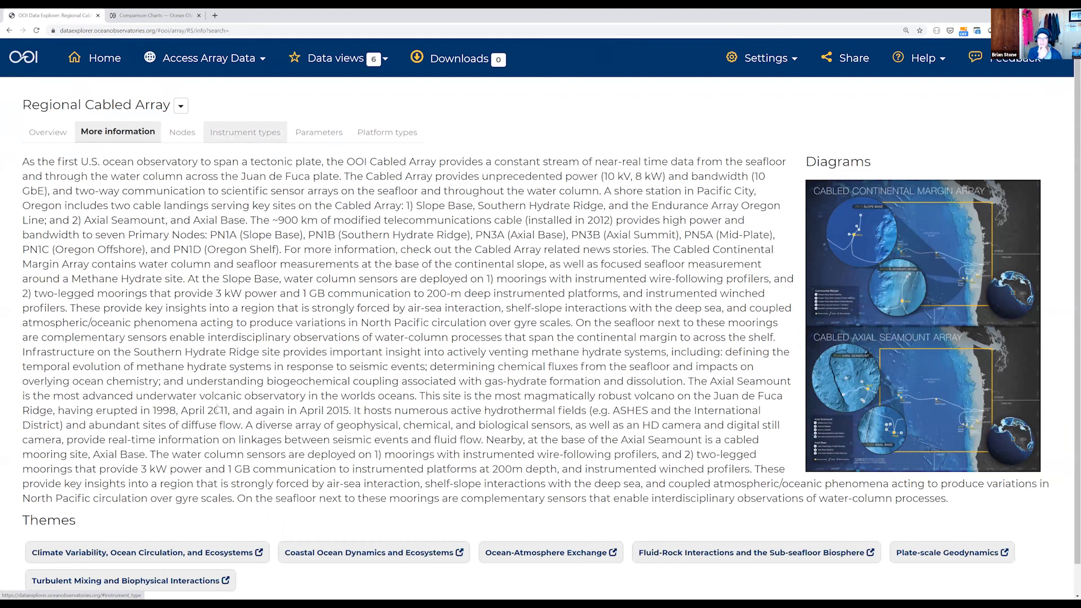
key(Tab)
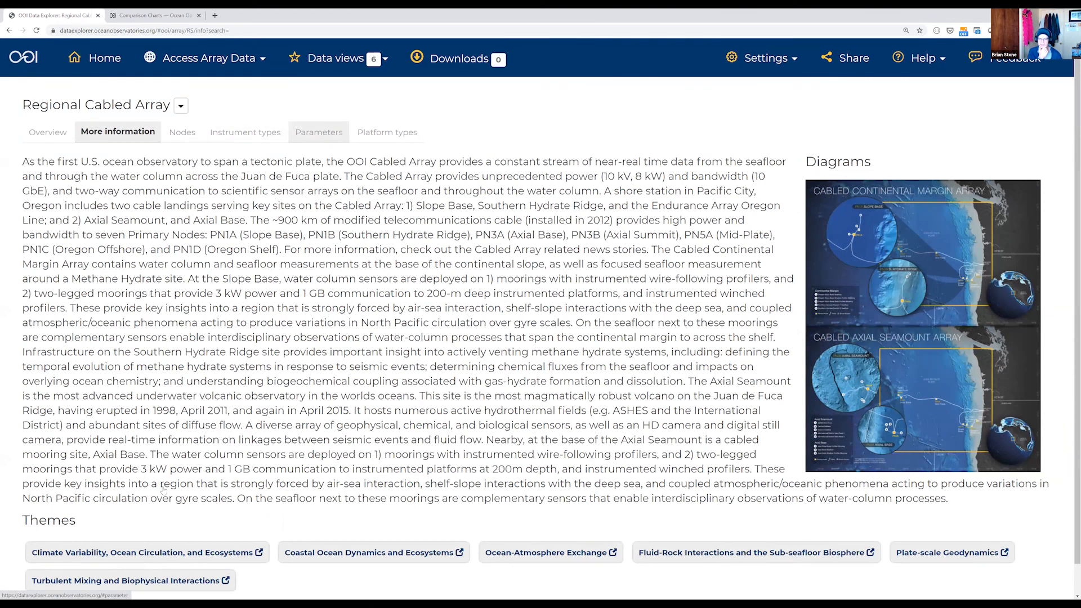
List the Regional Cabled Array's data by parameter and show the Oxygen: Dissolved Oxygen Molar Concentration datasets.
click(246, 133)
click(319, 136)
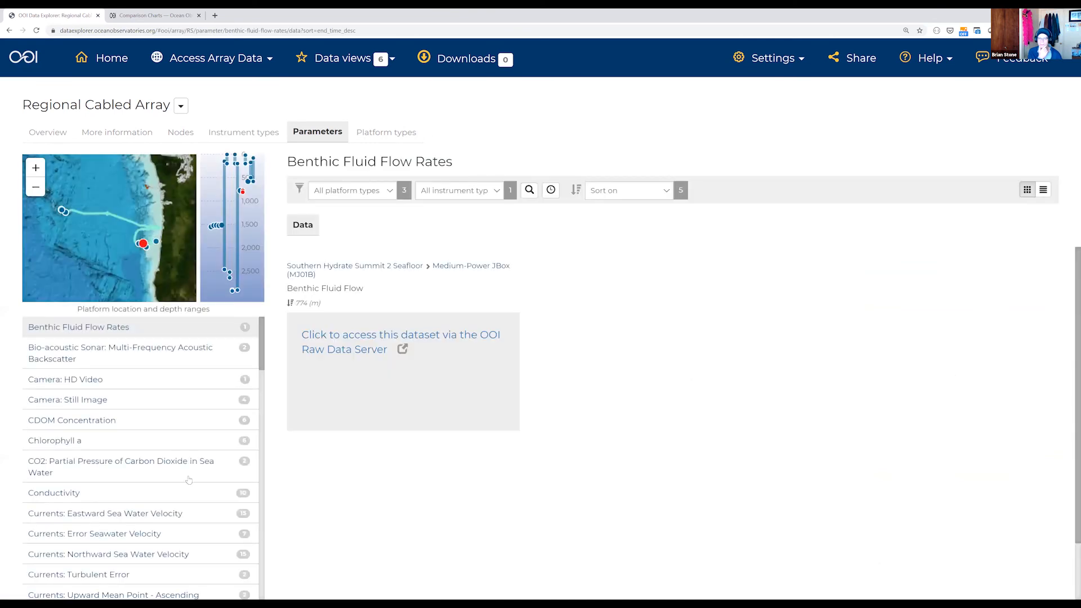
scroll(189, 480, down, 3)
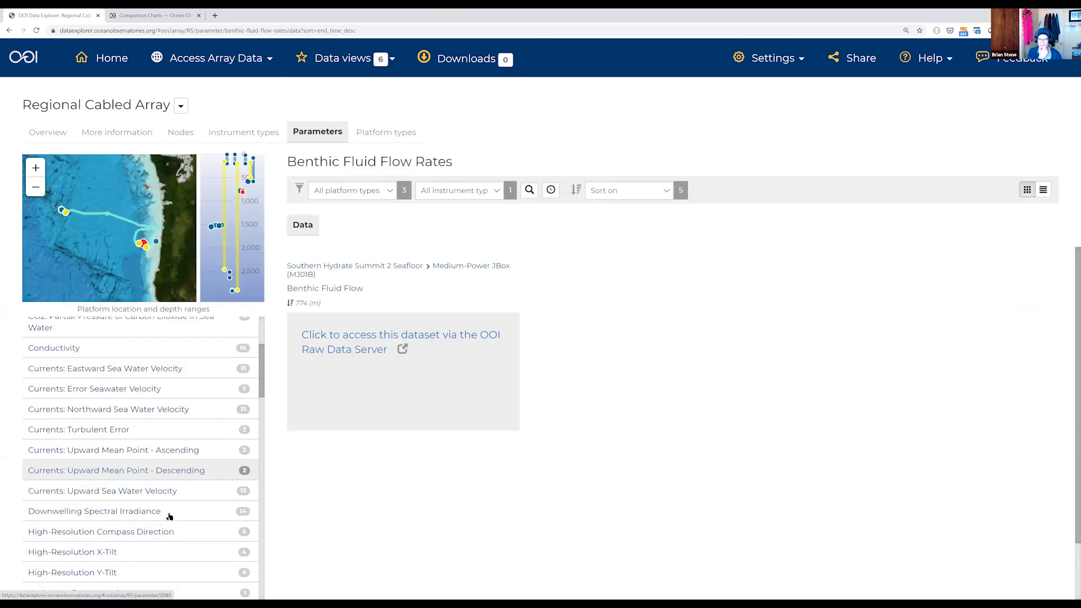
scroll(169, 516, down, 6)
click(147, 509)
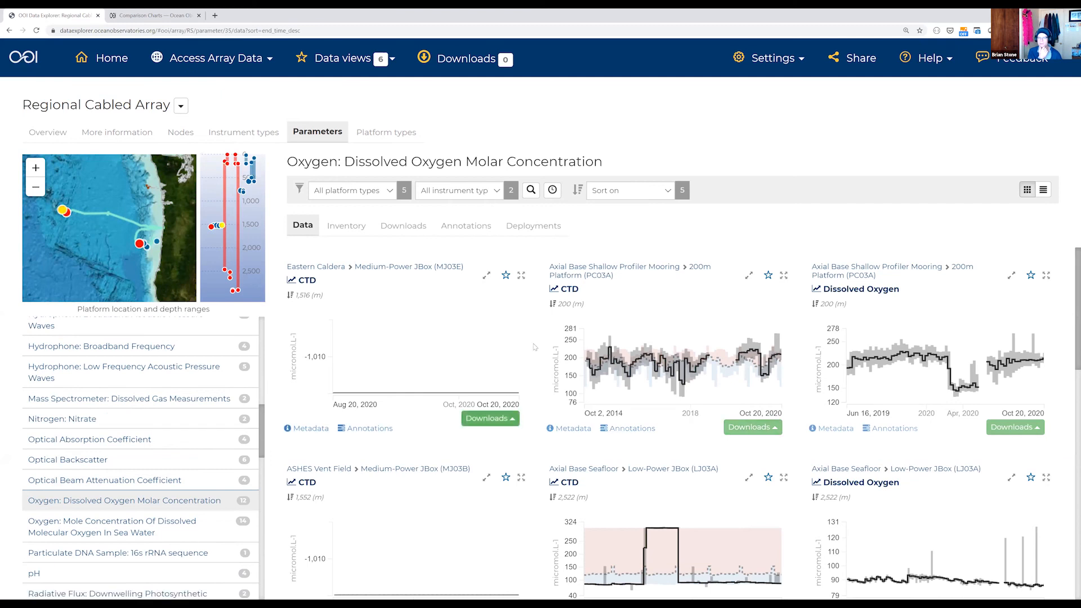
Look through the dissolved oxygen charts and filter them to the Dissolved Oxygen instrument type.
scroll(588, 405, down, 2)
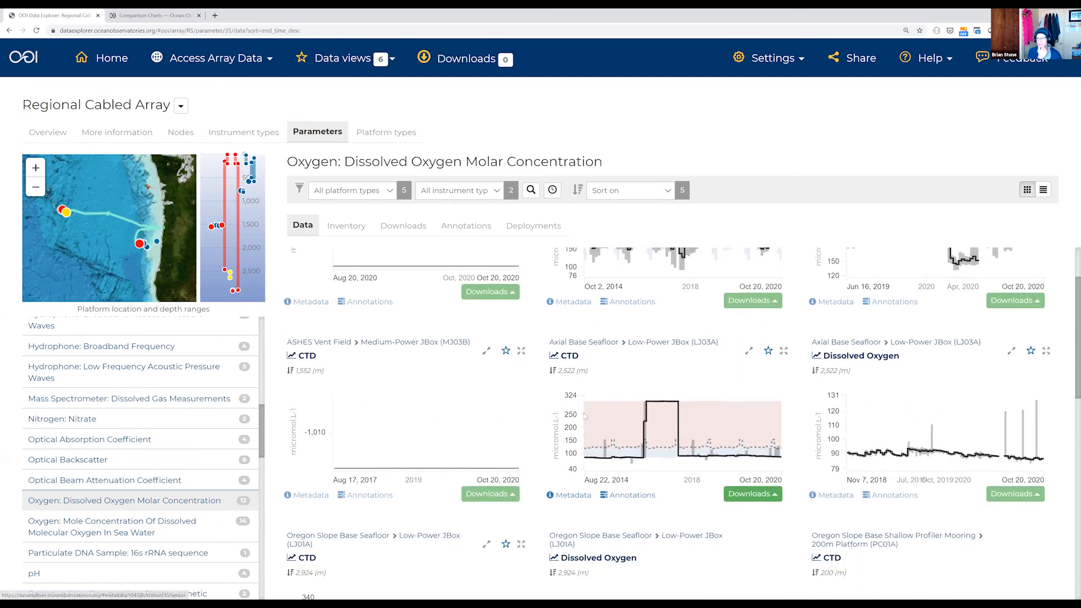
click(444, 191)
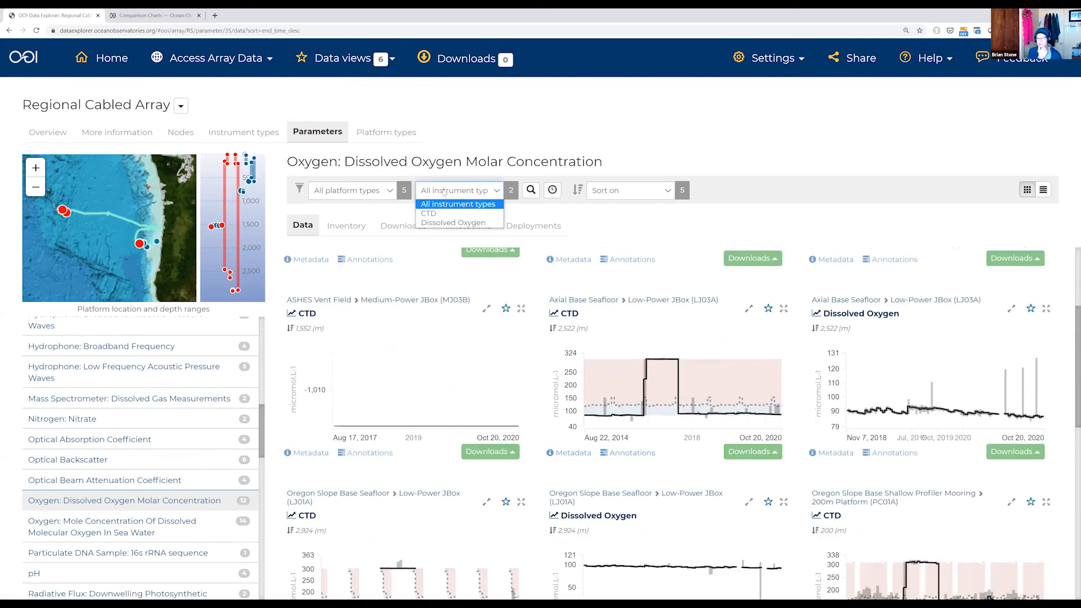
click(456, 223)
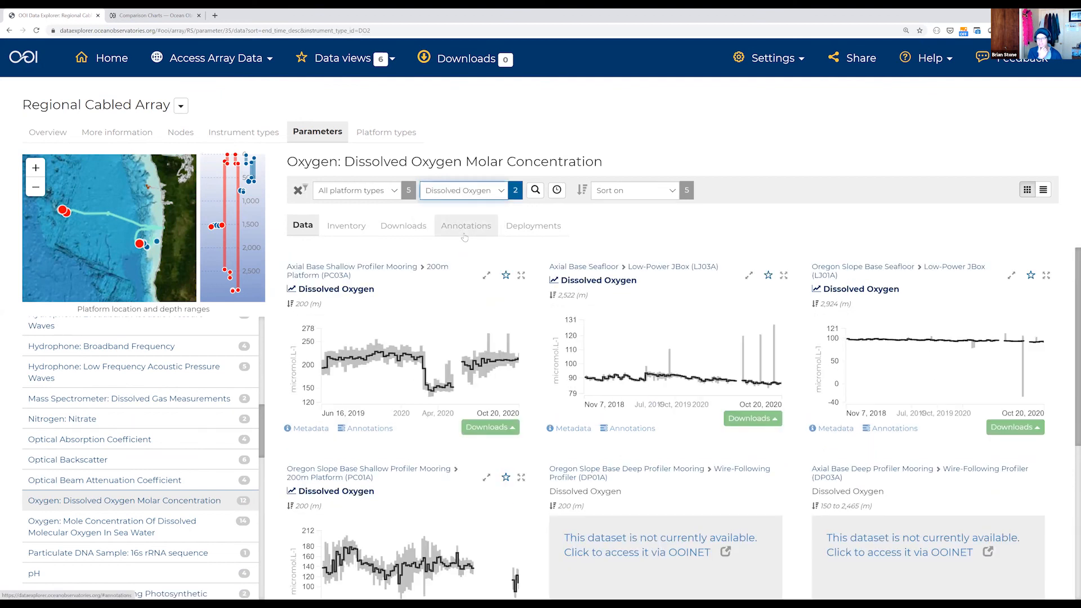